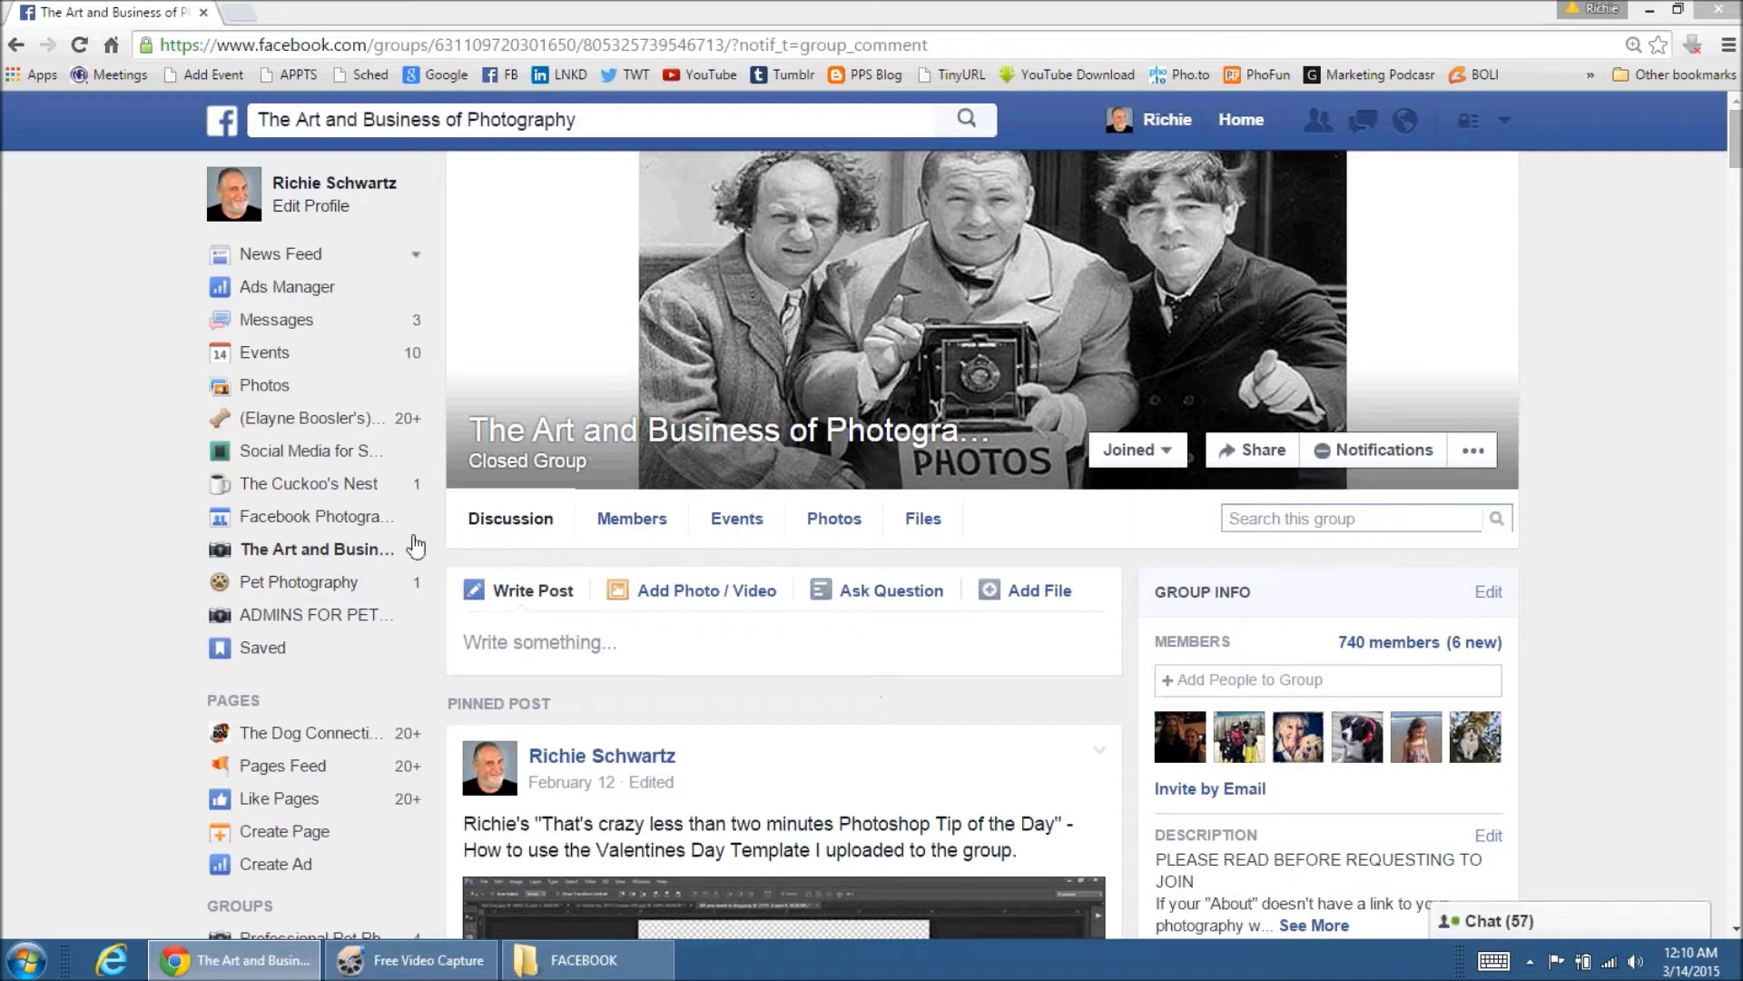
Step: Open the 'Social Media for Small Business 101' group's Discussion page, showing 401 members
{"action": "left_click", "coordinate": [335, 461]}
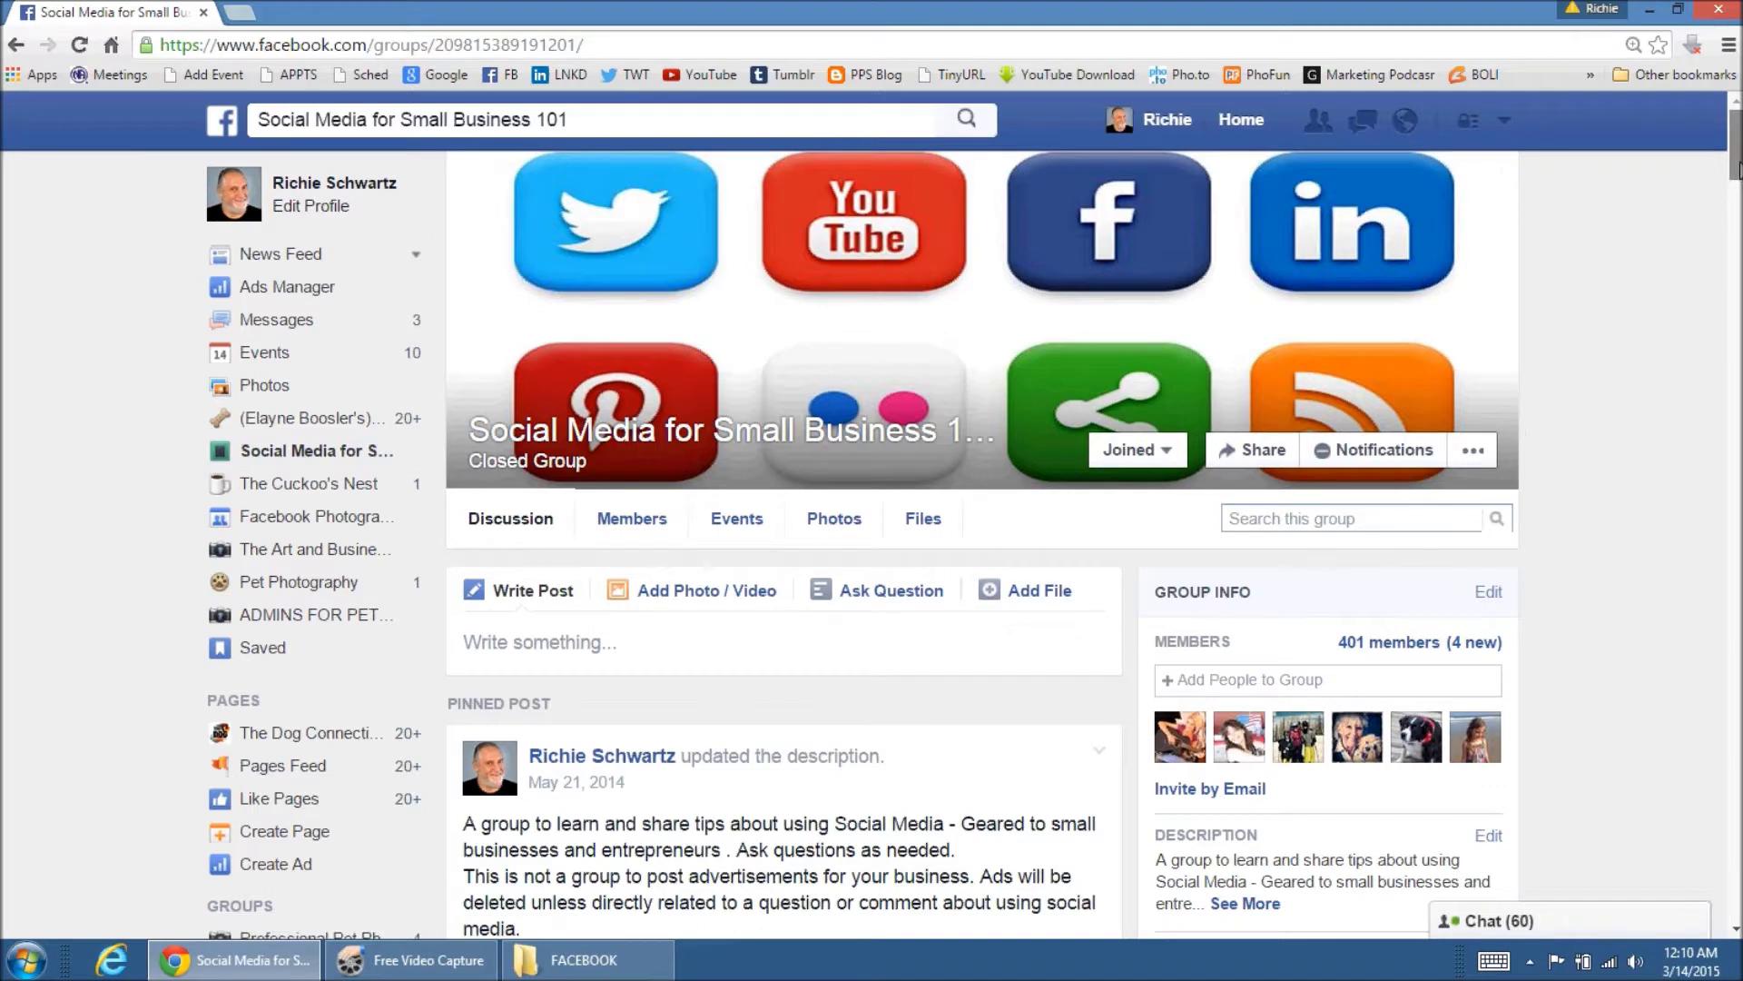
{"action": "mouse_move", "coordinate": [1739, 169]}
{"action": "left_mouse_down"}
{"action": "mouse_move", "coordinate": [1738, 204]}
{"action": "mouse_move", "coordinate": [1738, 169]}
{"action": "left_mouse_up"}
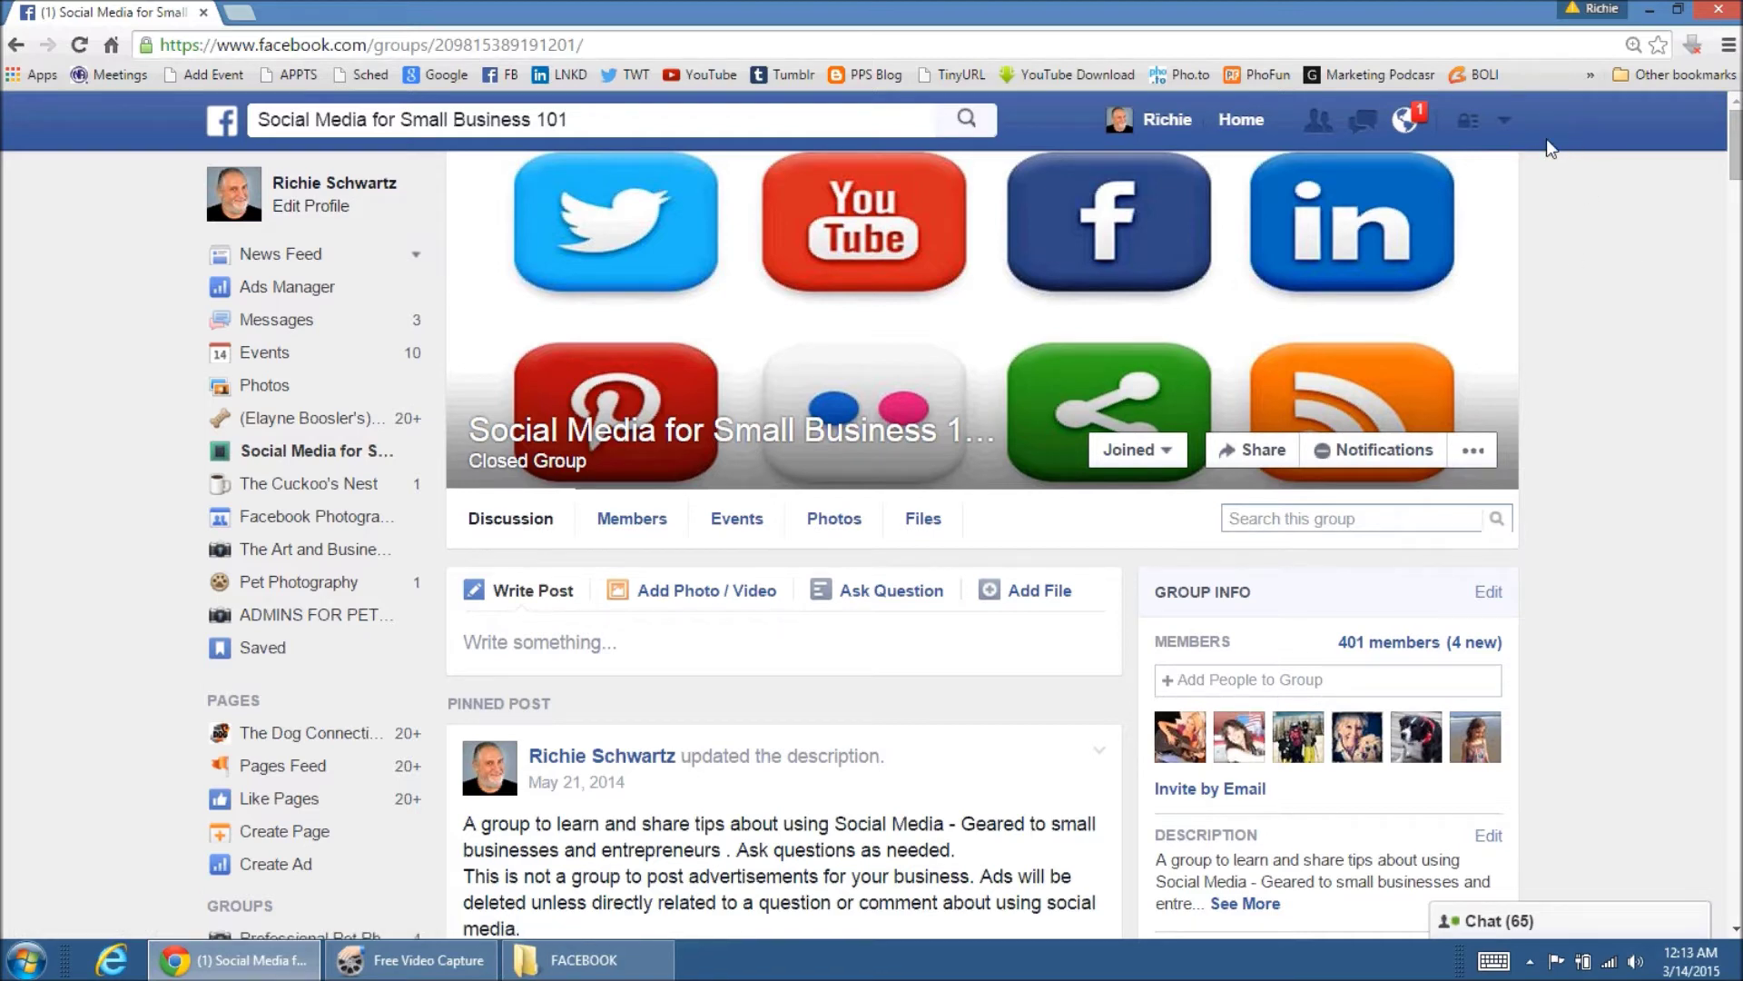
Step: Go through account Settings to the 'Download a copy' link under General Account Settings
{"action": "left_click", "coordinate": [1504, 121]}
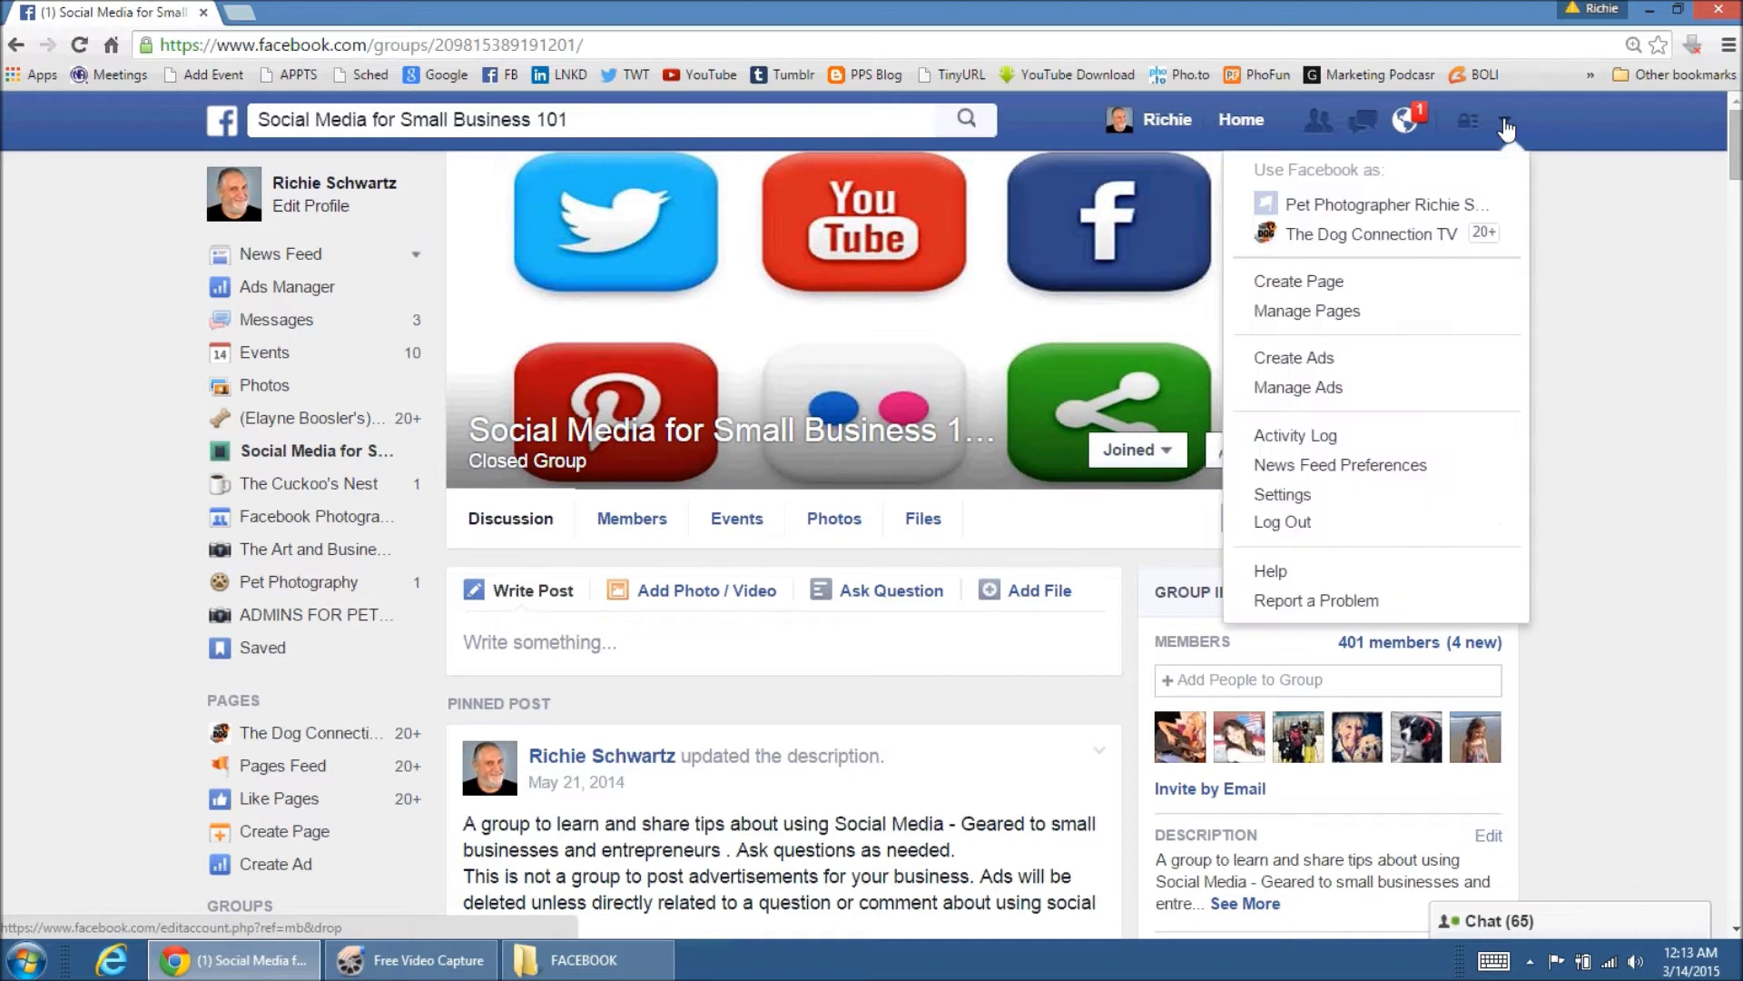
{"action": "left_click", "coordinate": [1276, 495]}
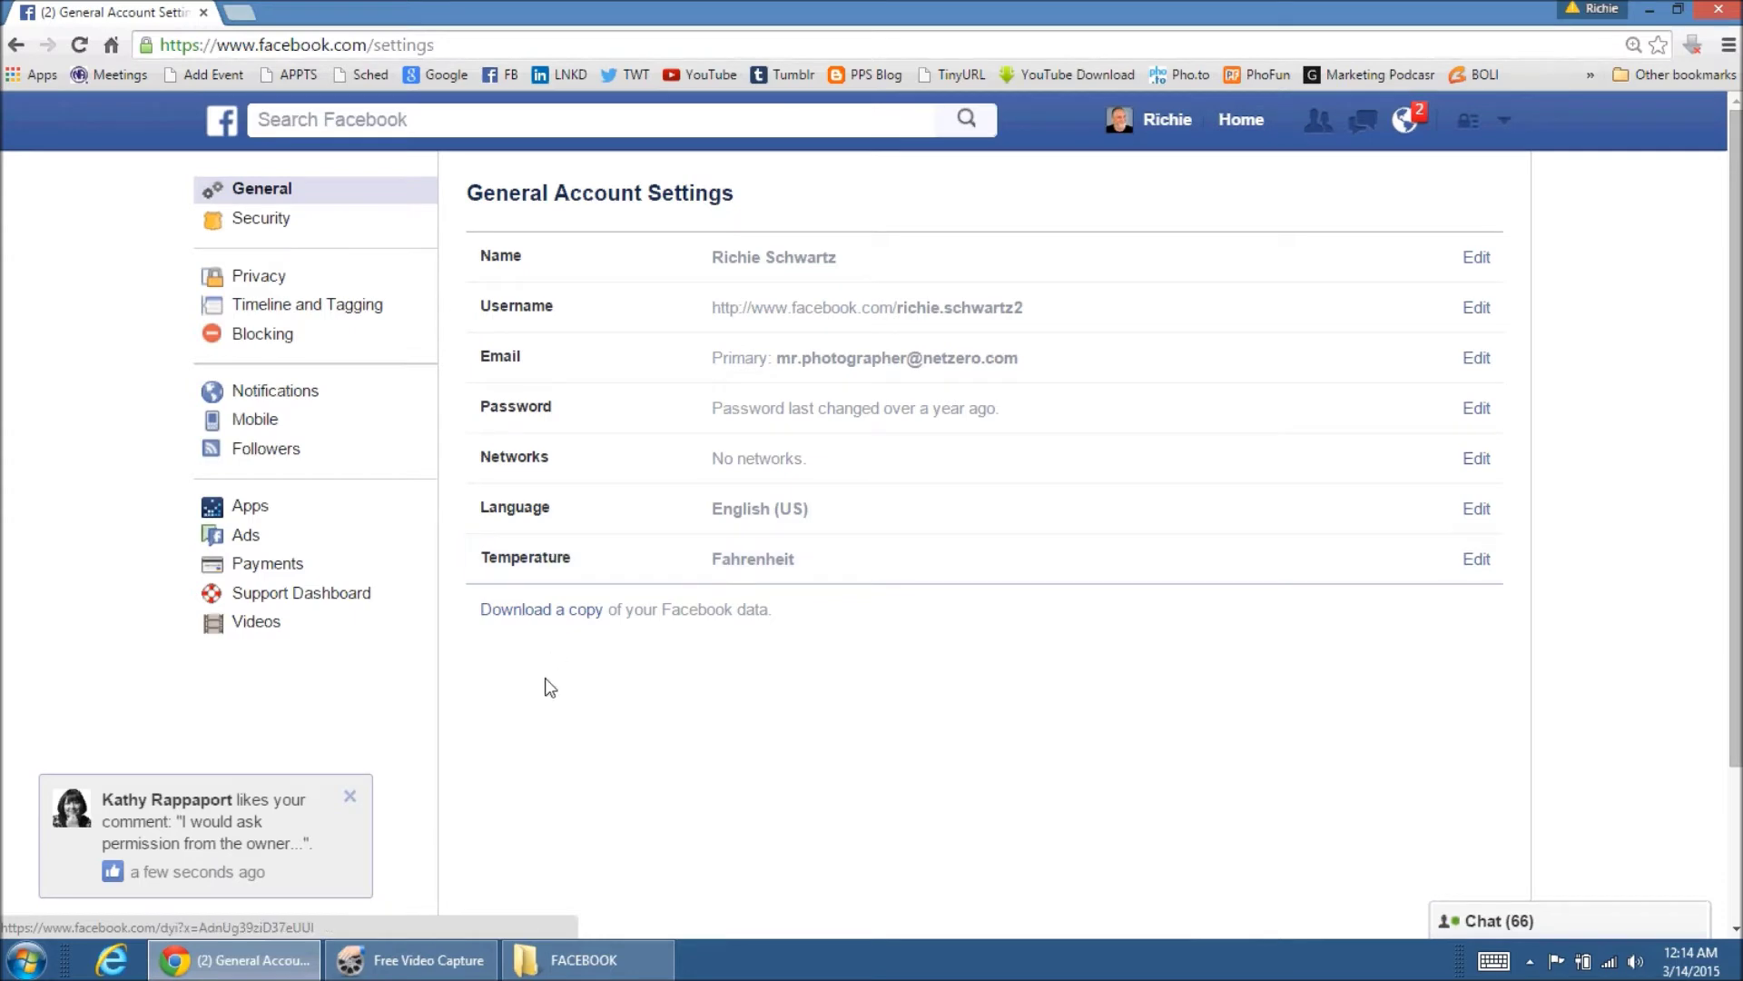
{"action": "left_click", "coordinate": [550, 615]}
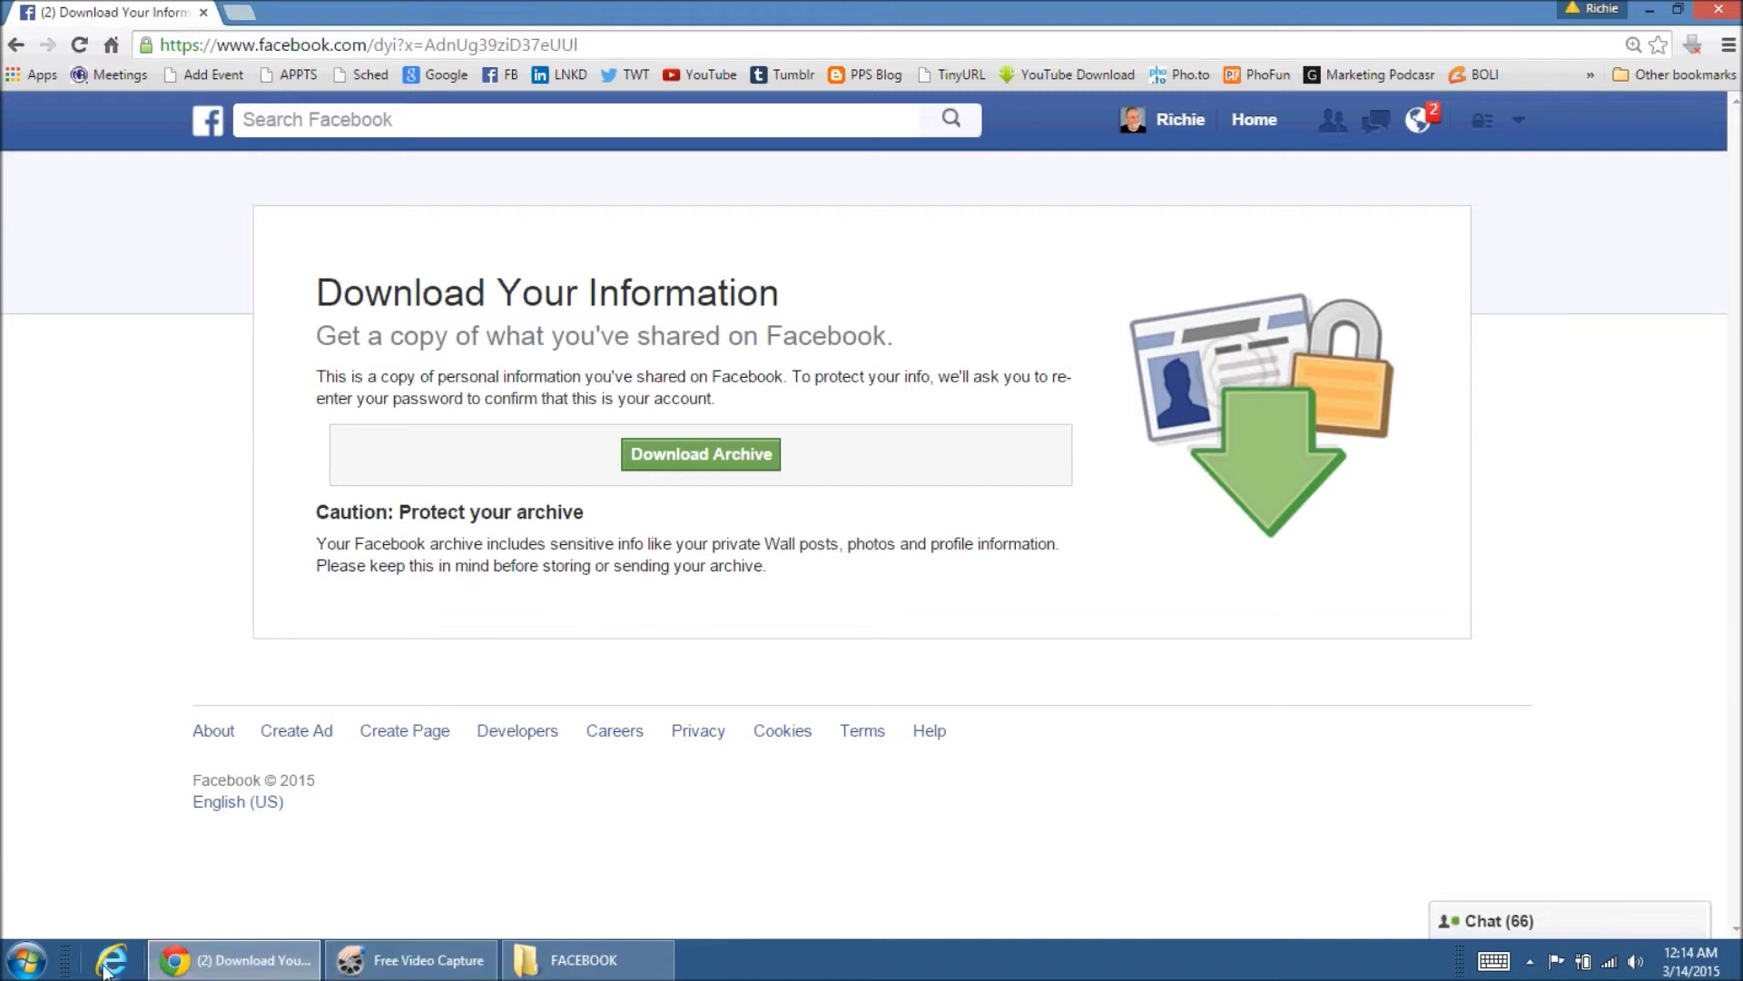
{"action": "left_click", "coordinate": [28, 960]}
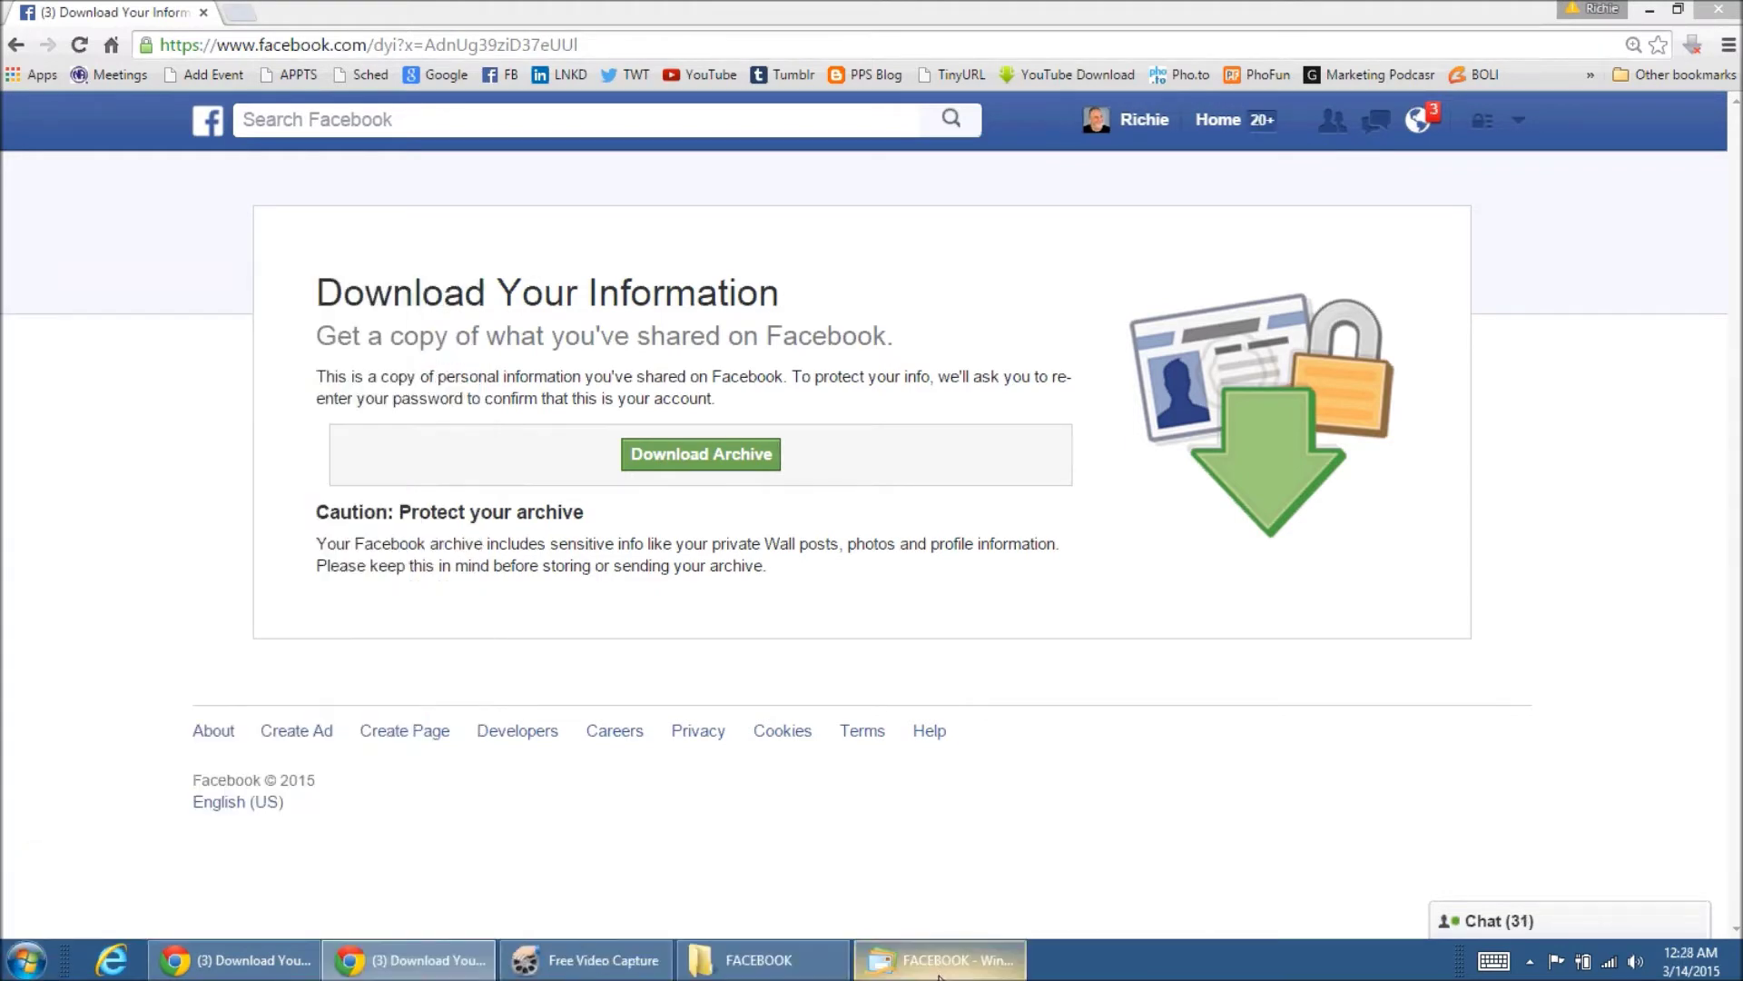
Step: Show Windows Live Mail's FACEBOOK folder with the 'Facebook download requested' message
{"action": "left_click", "coordinate": [939, 972]}
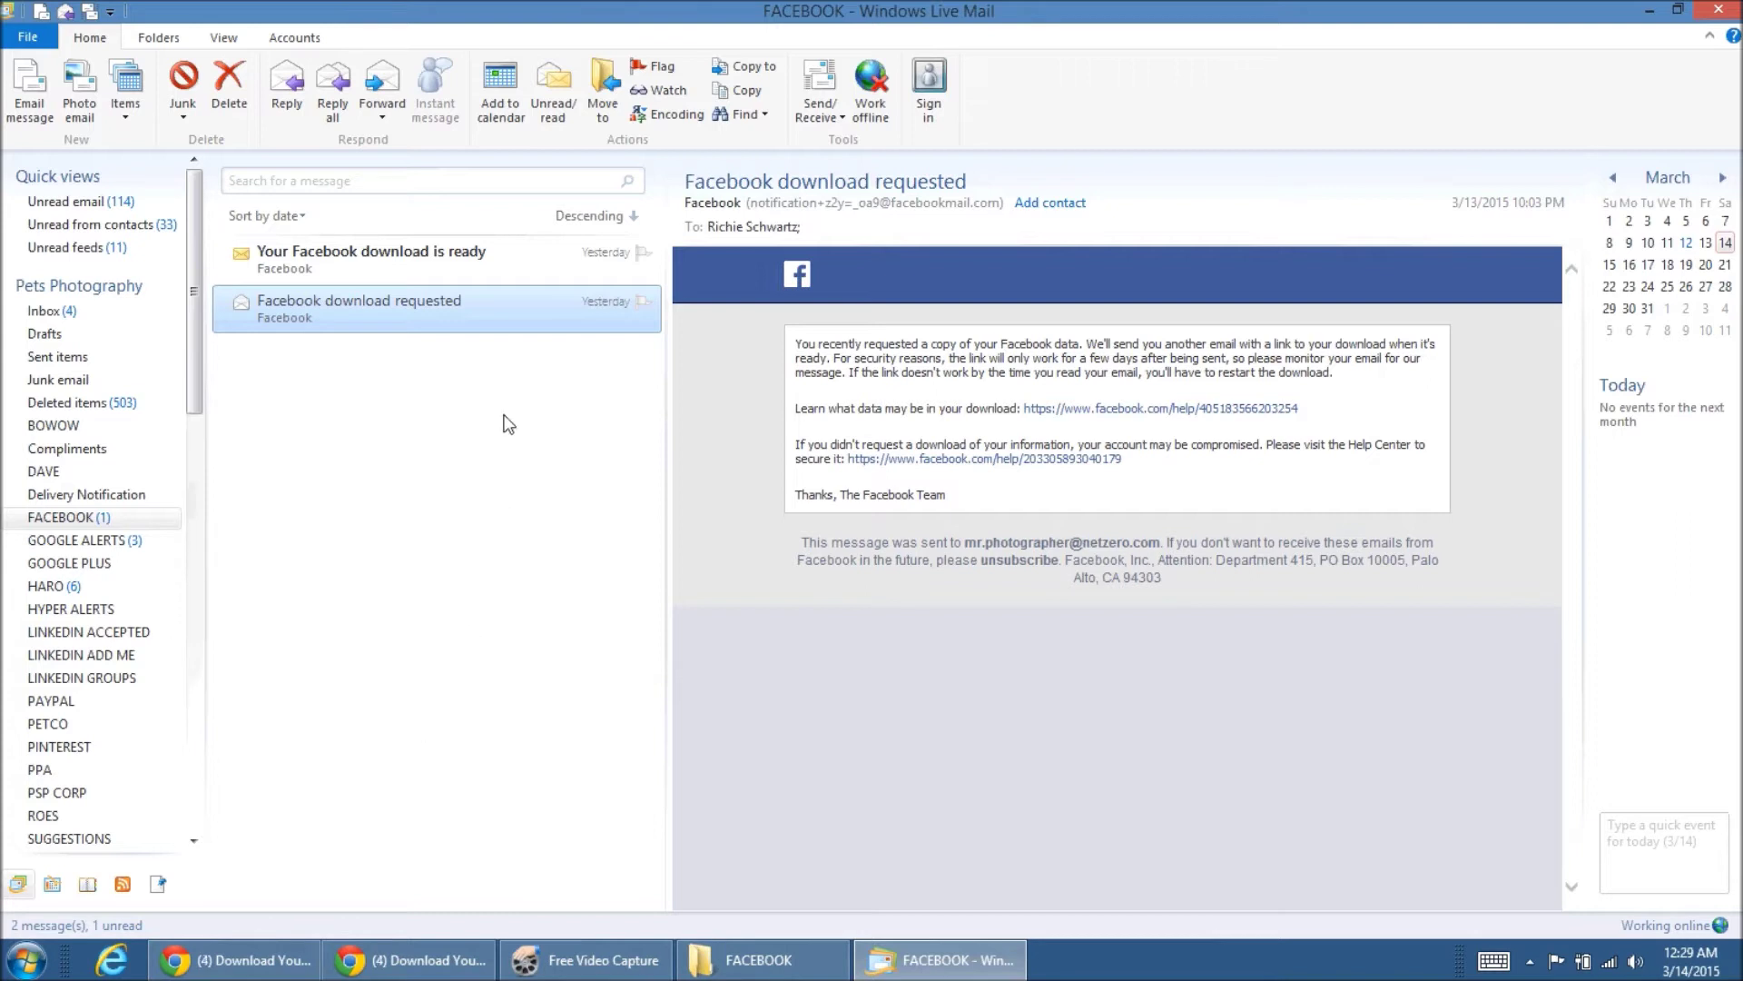
Step: Read the download-request and 'download is ready' emails, then follow the facebook.com archive link
{"action": "left_click", "coordinate": [356, 264]}
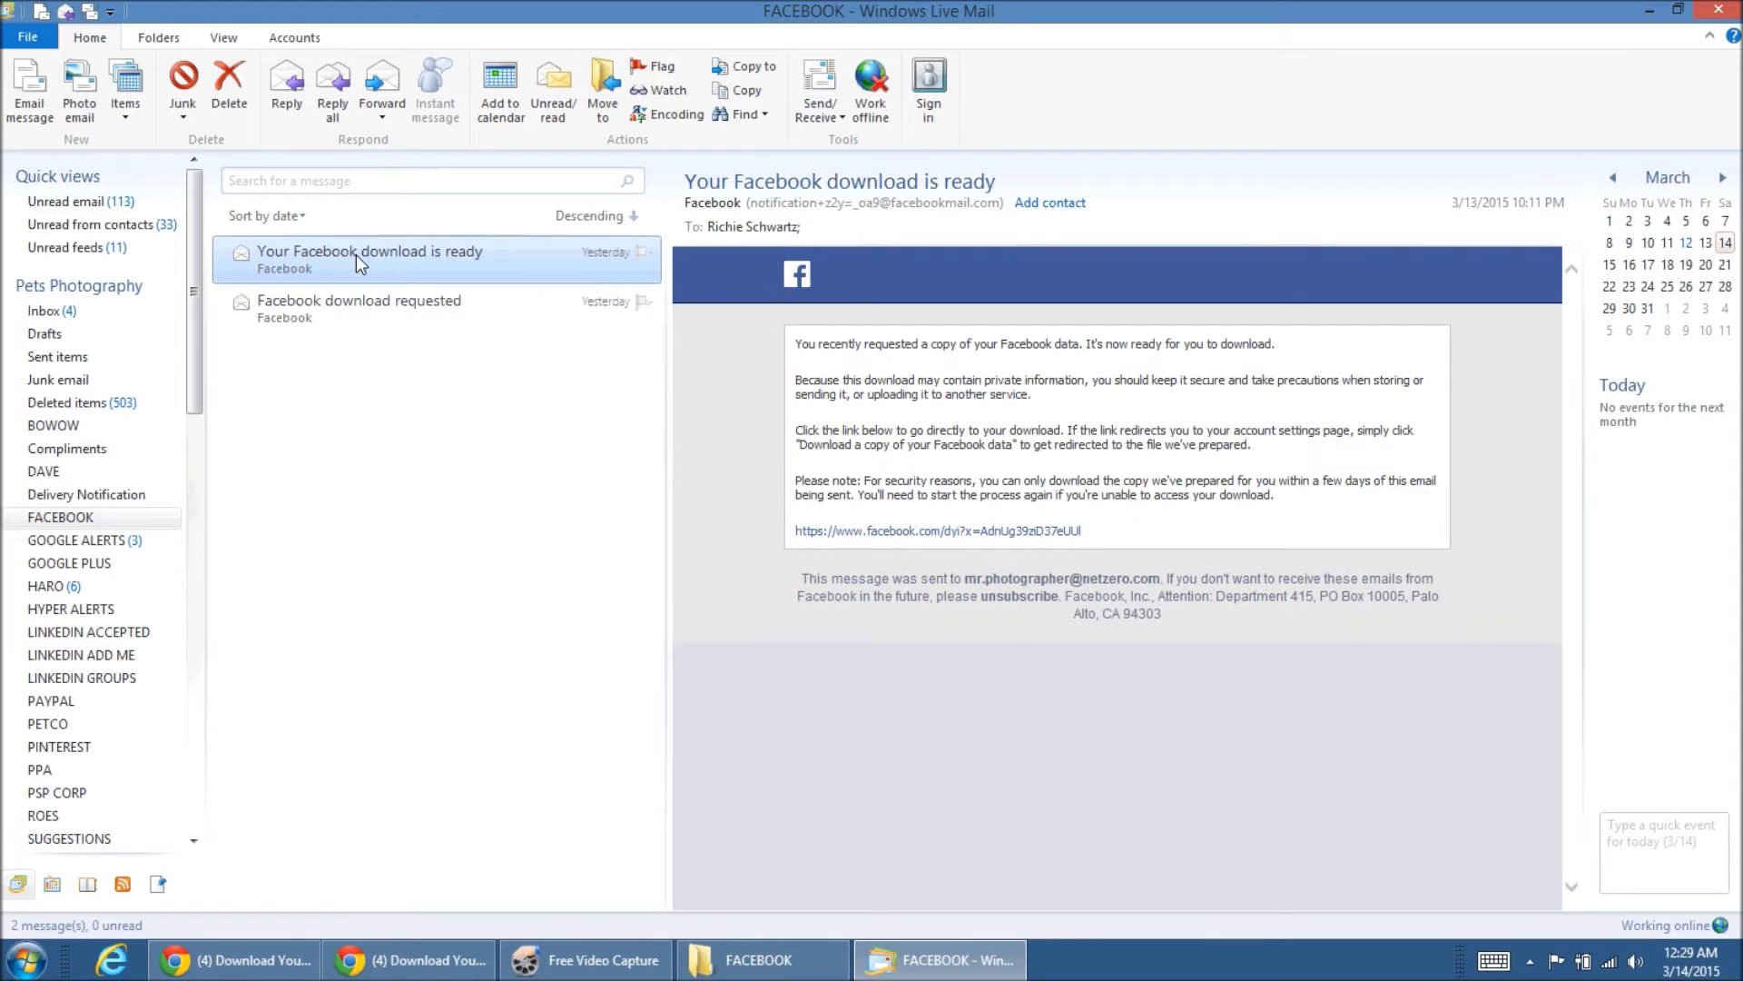
{"action": "left_click", "coordinate": [367, 307]}
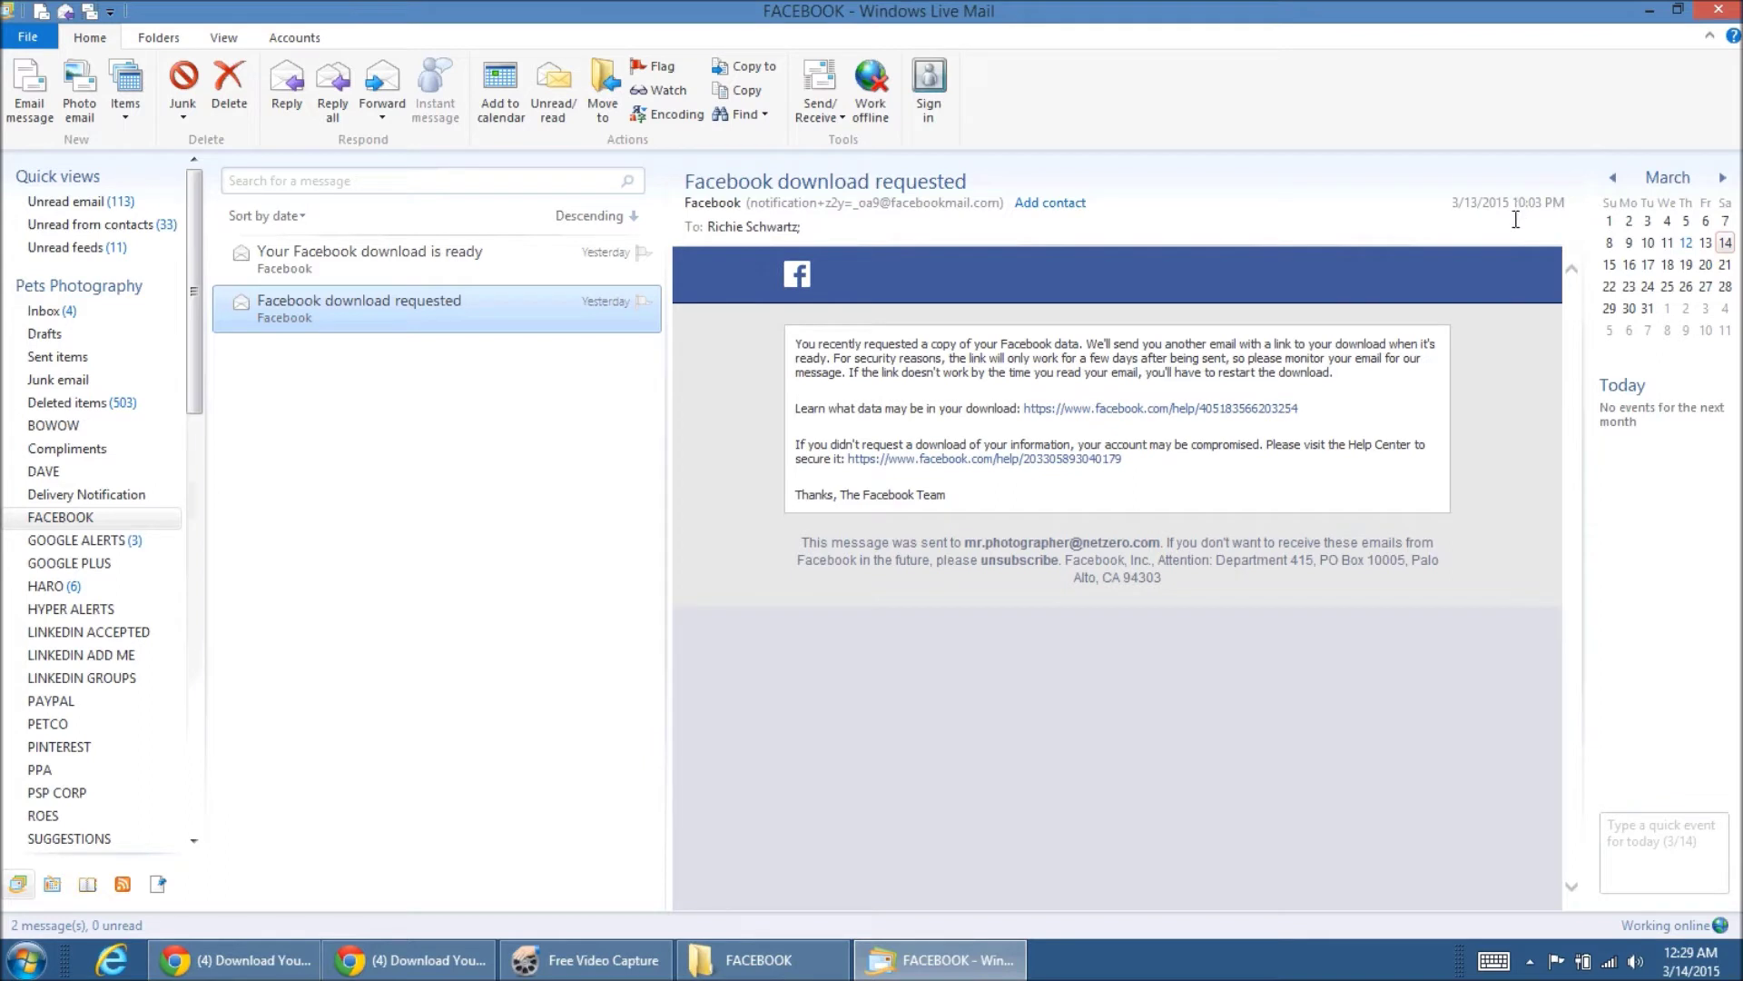
{"action": "left_click", "coordinate": [453, 262]}
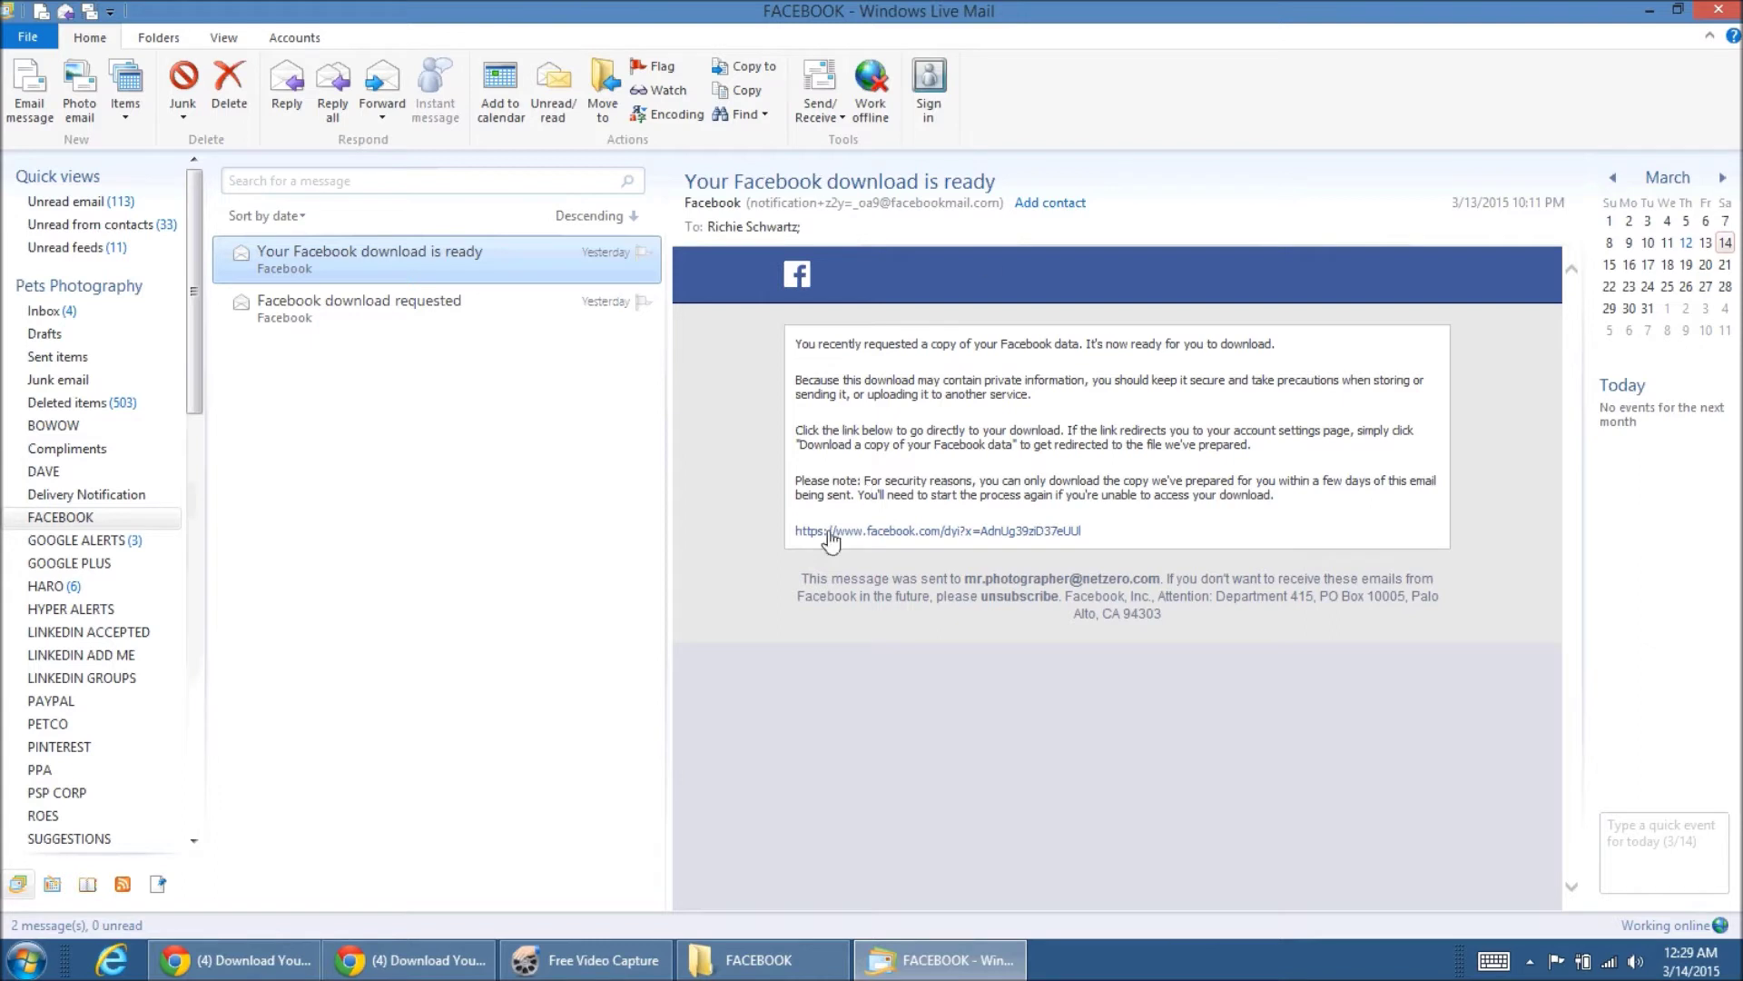
{"action": "left_click", "coordinate": [944, 532]}
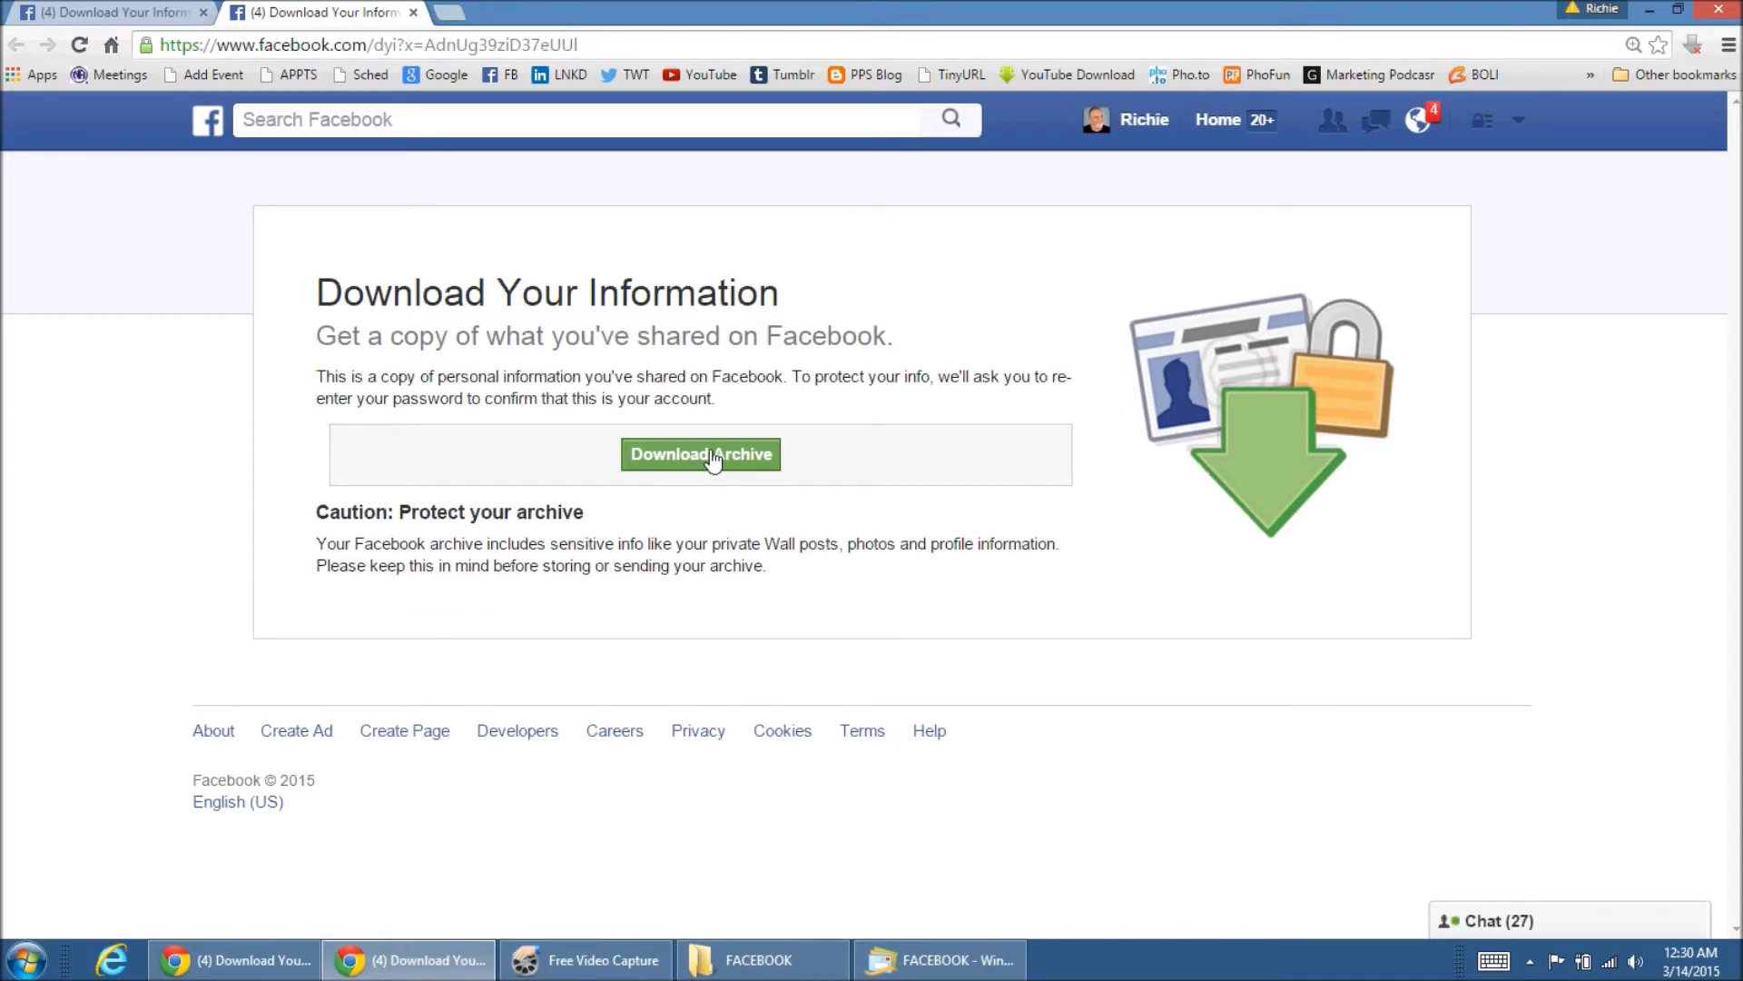
Step: Start the data archive download, confirming with the account password, then bring up the FACEBOOK folder
{"action": "left_click", "coordinate": [714, 458]}
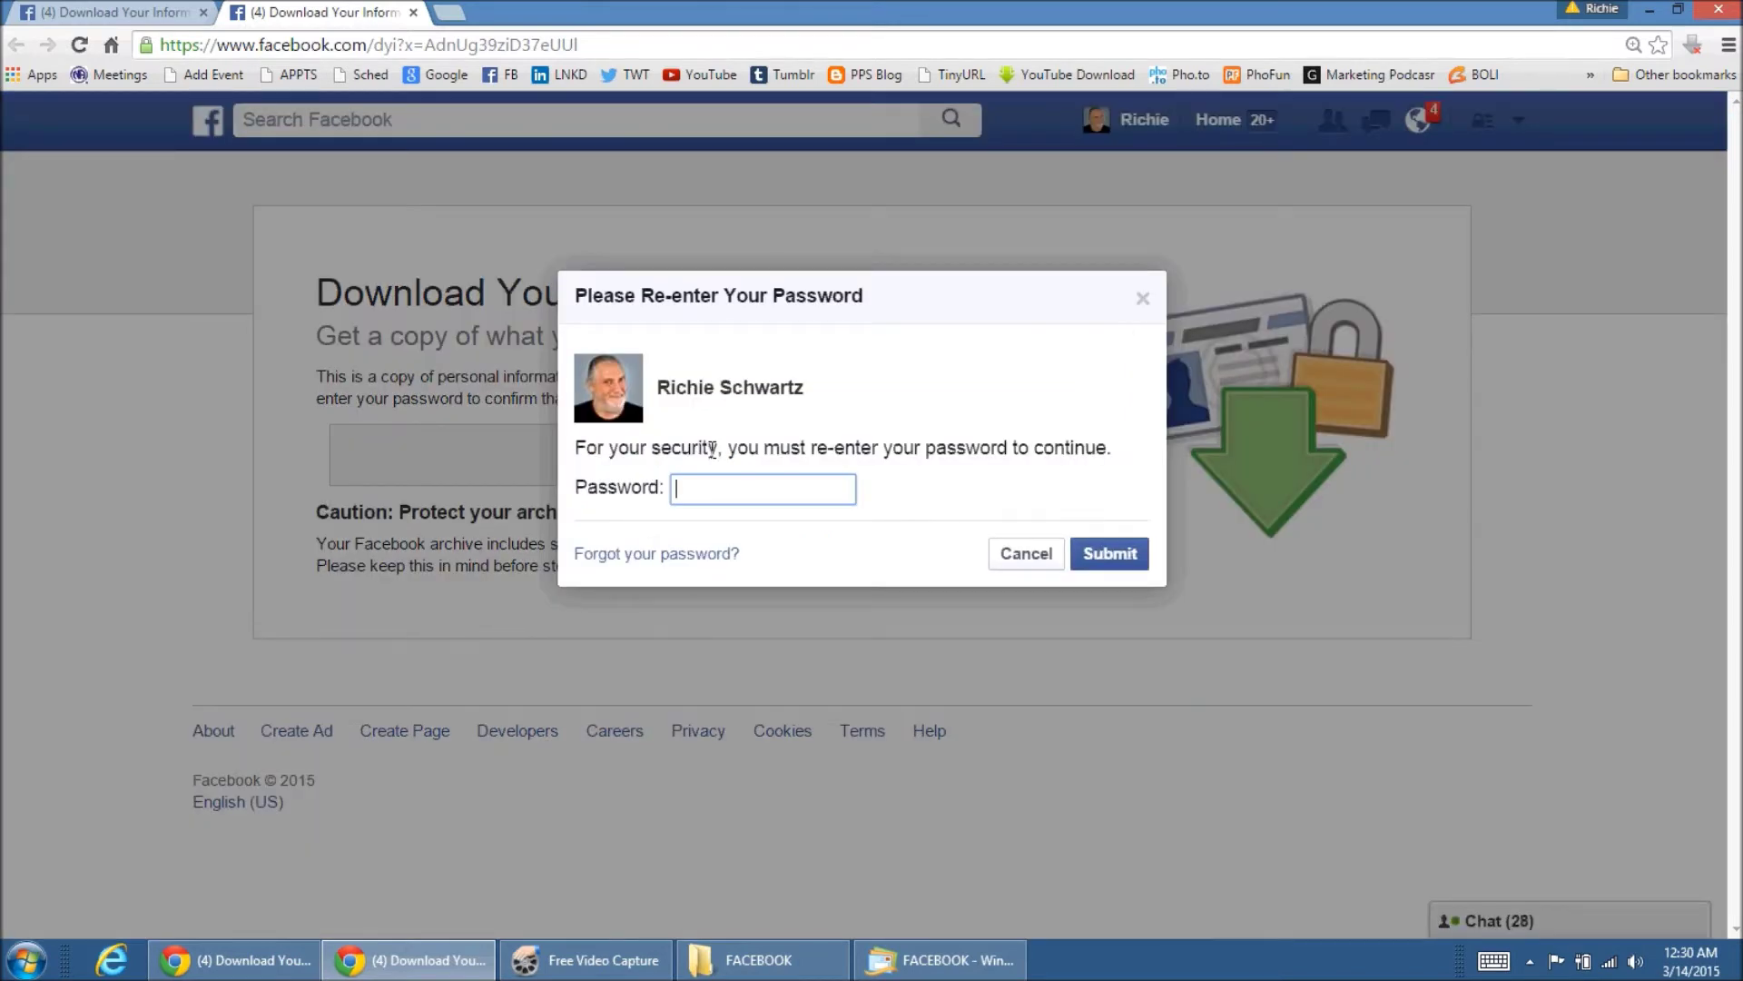
{"action": "type", "text": "••••••••••••••"}
{"action": "left_click", "coordinate": [1133, 562]}
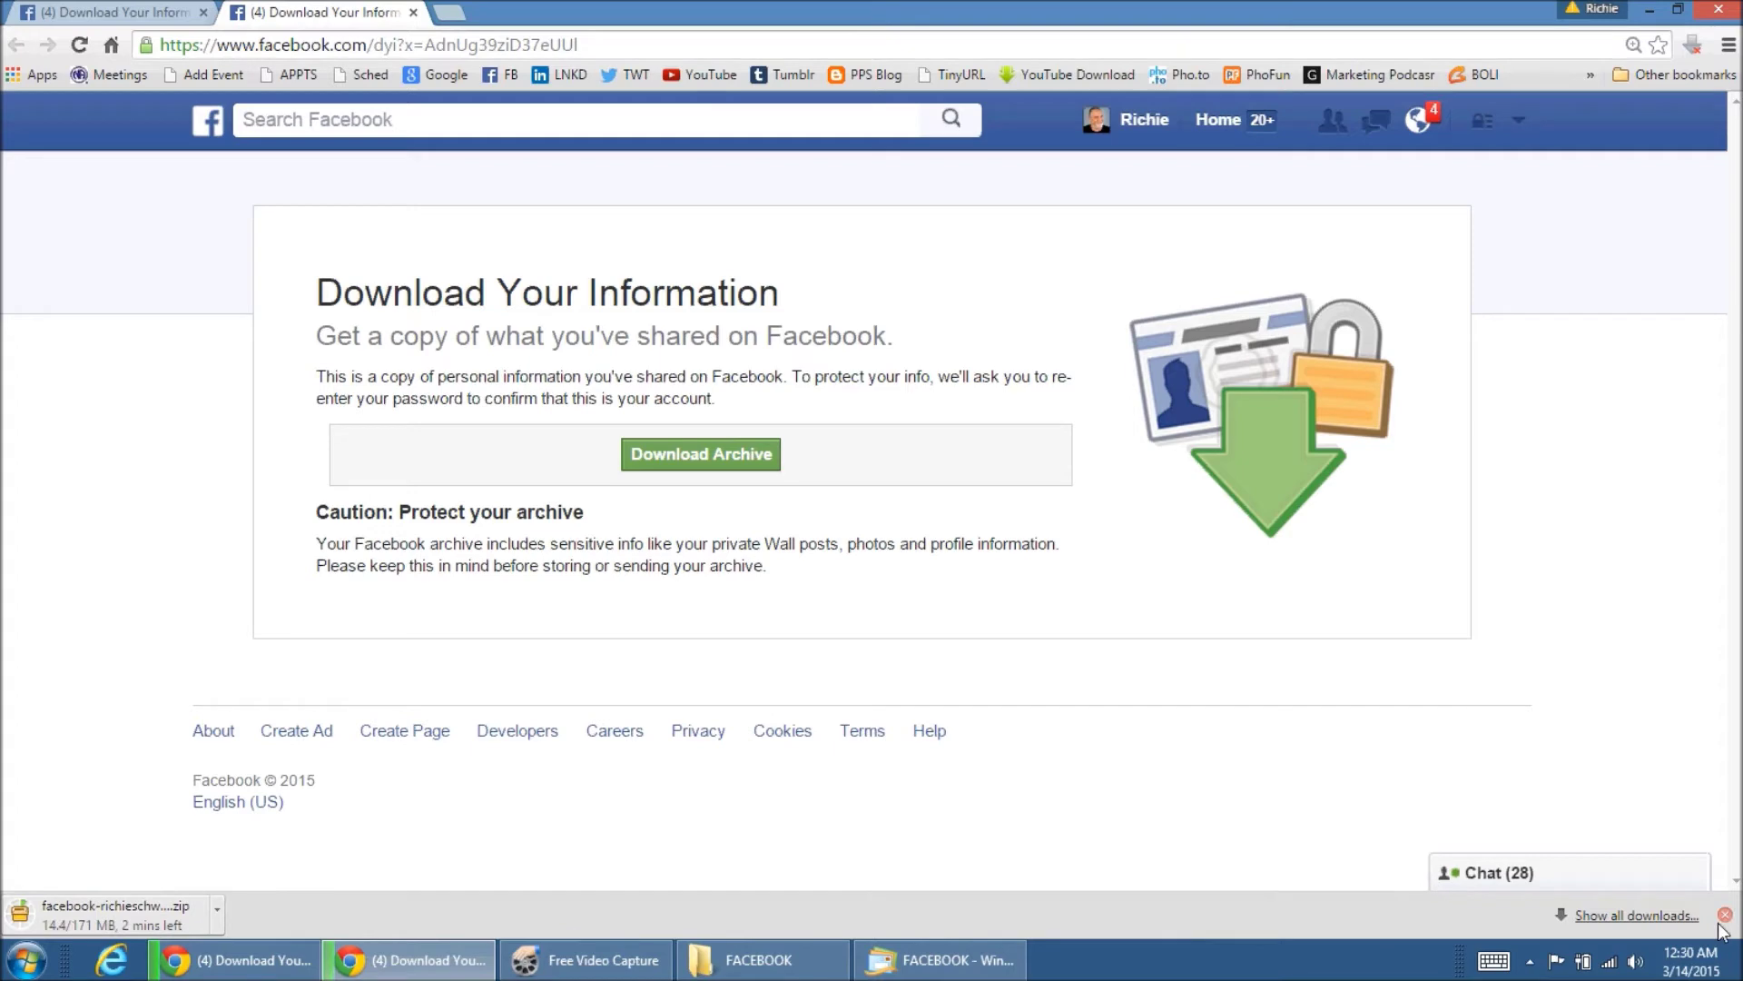
{"action": "left_click", "coordinate": [745, 962]}
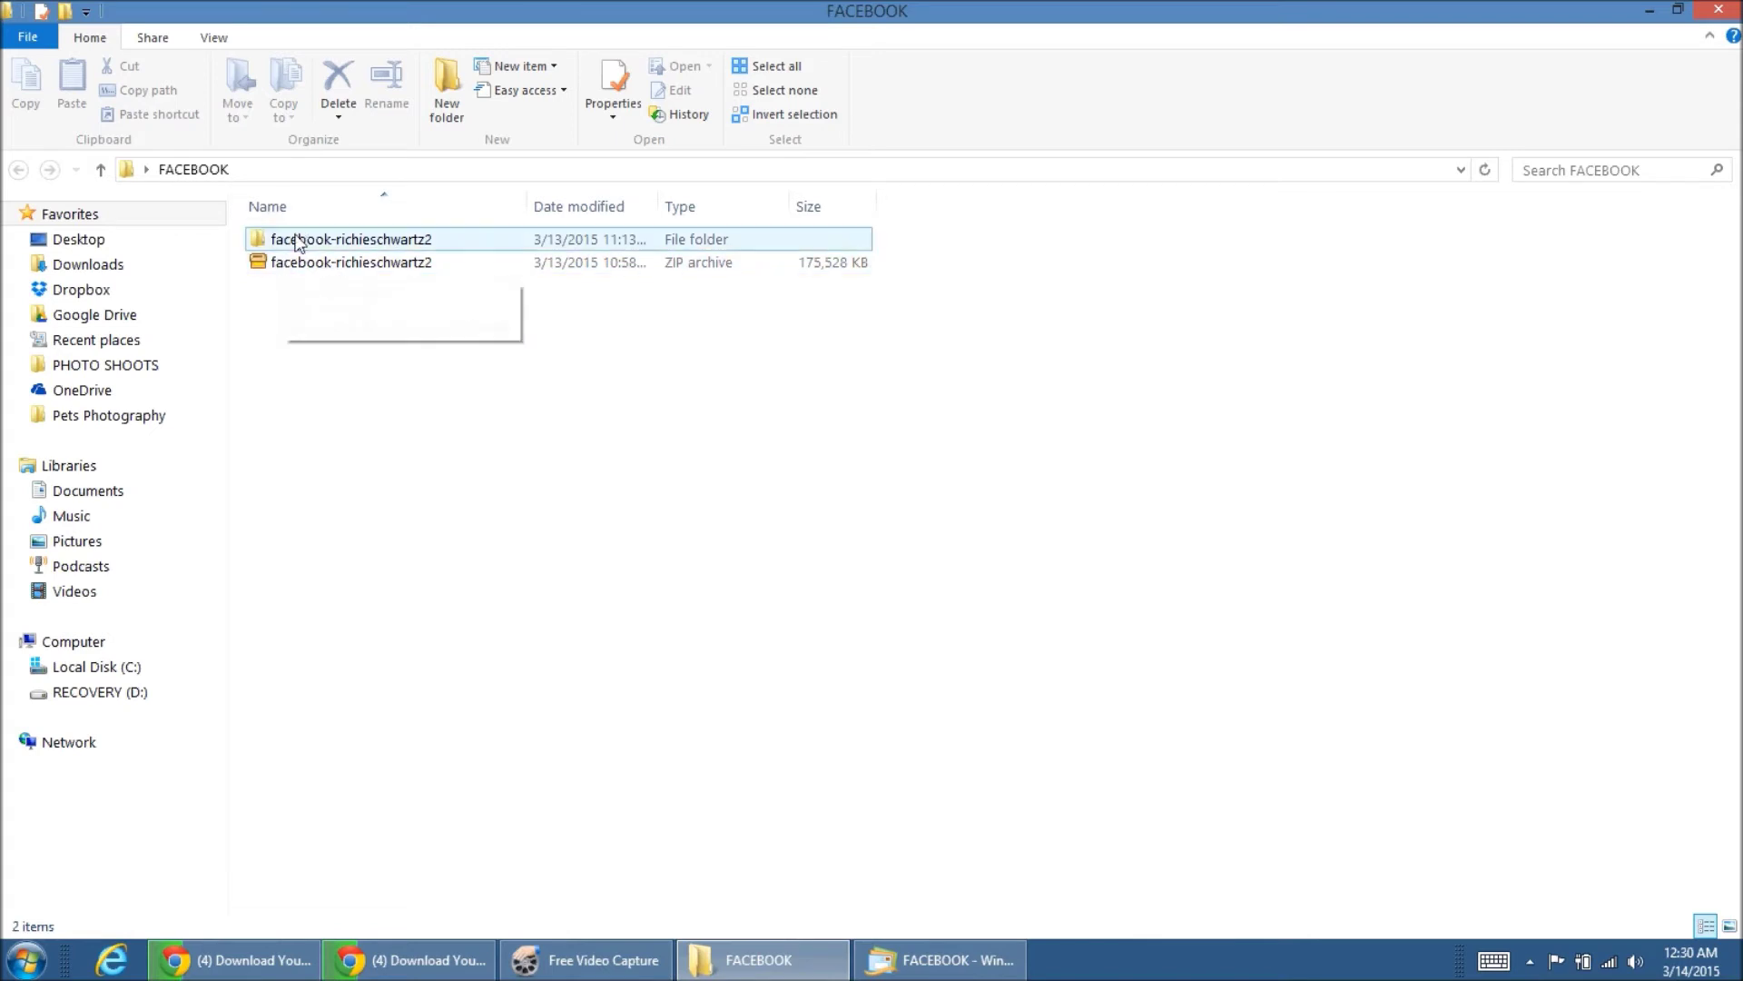
{"action": "right_click", "coordinate": [291, 264]}
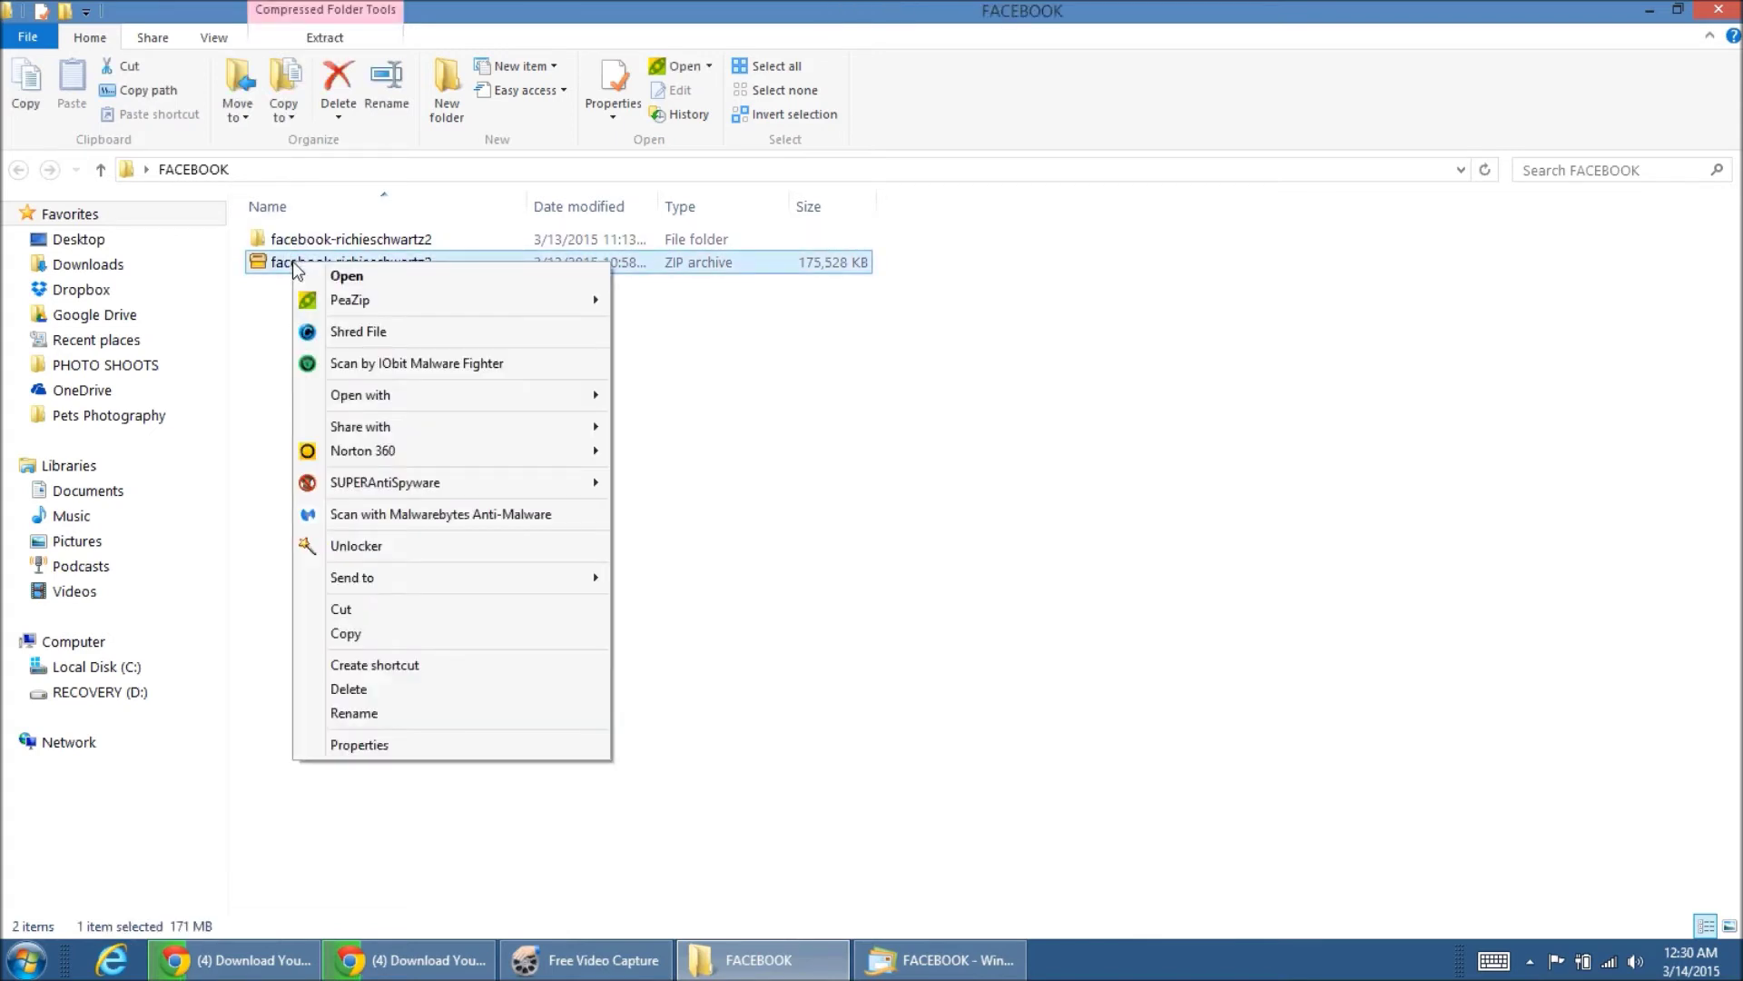
{"action": "mouse_move", "coordinate": [345, 312]}
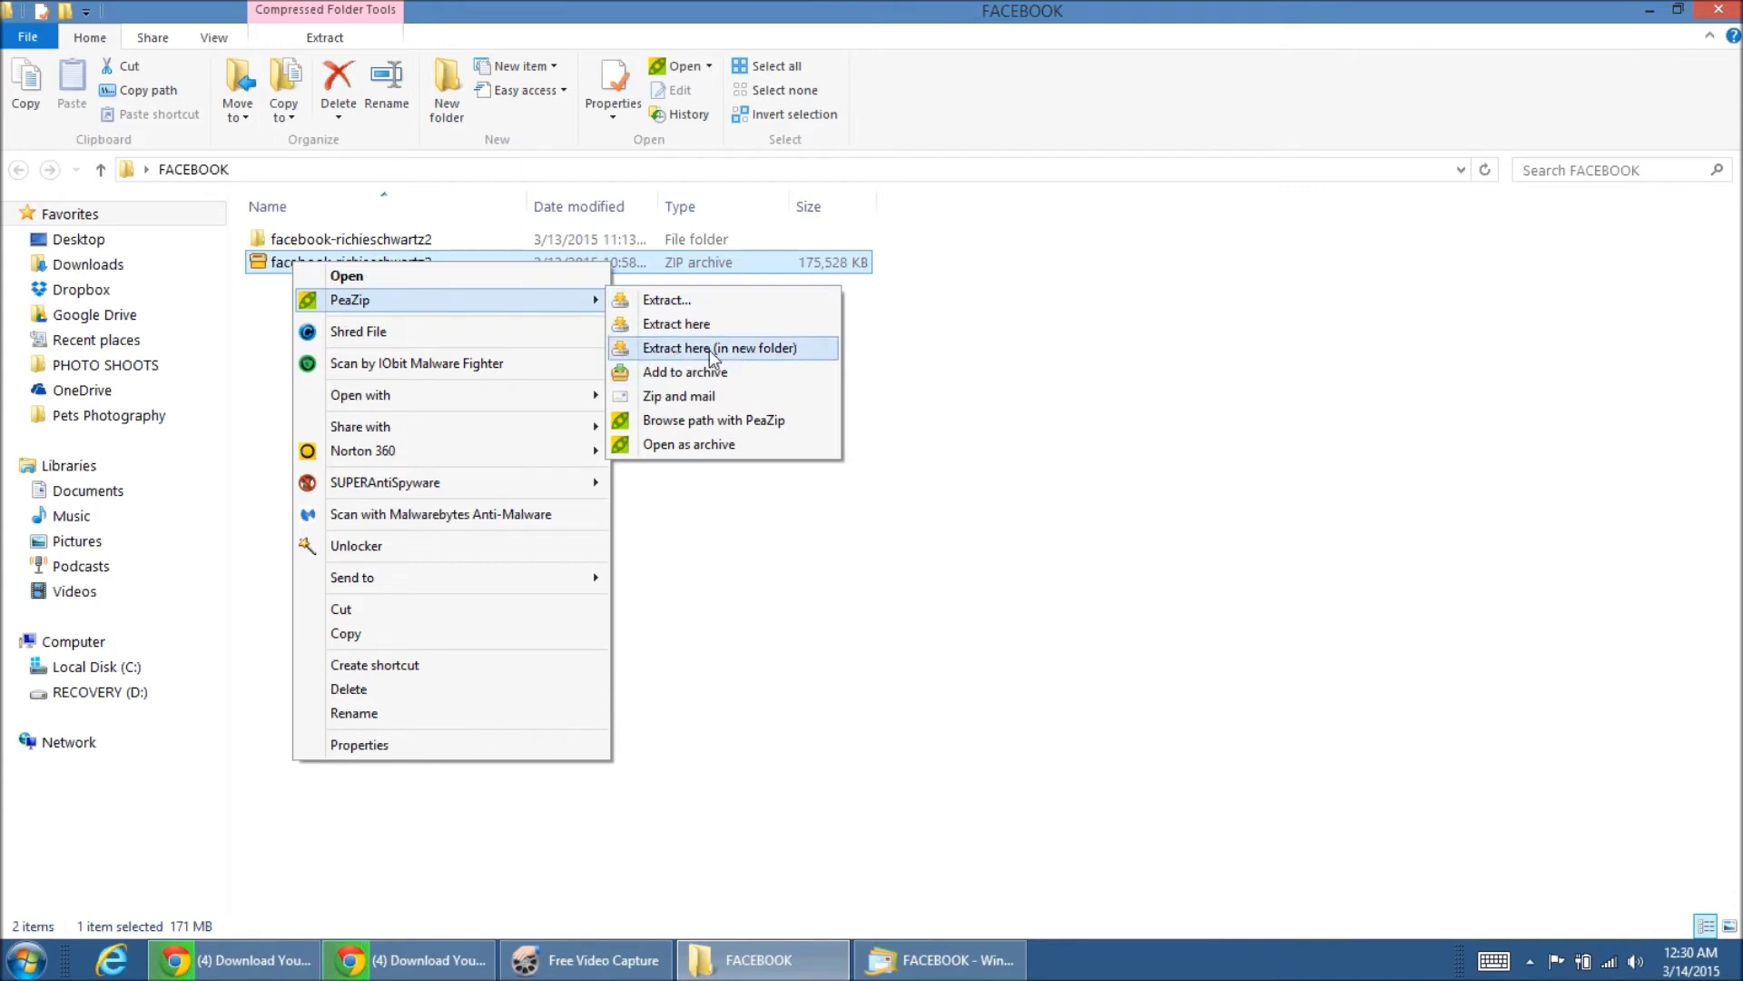
{"action": "left_click", "coordinate": [1062, 368]}
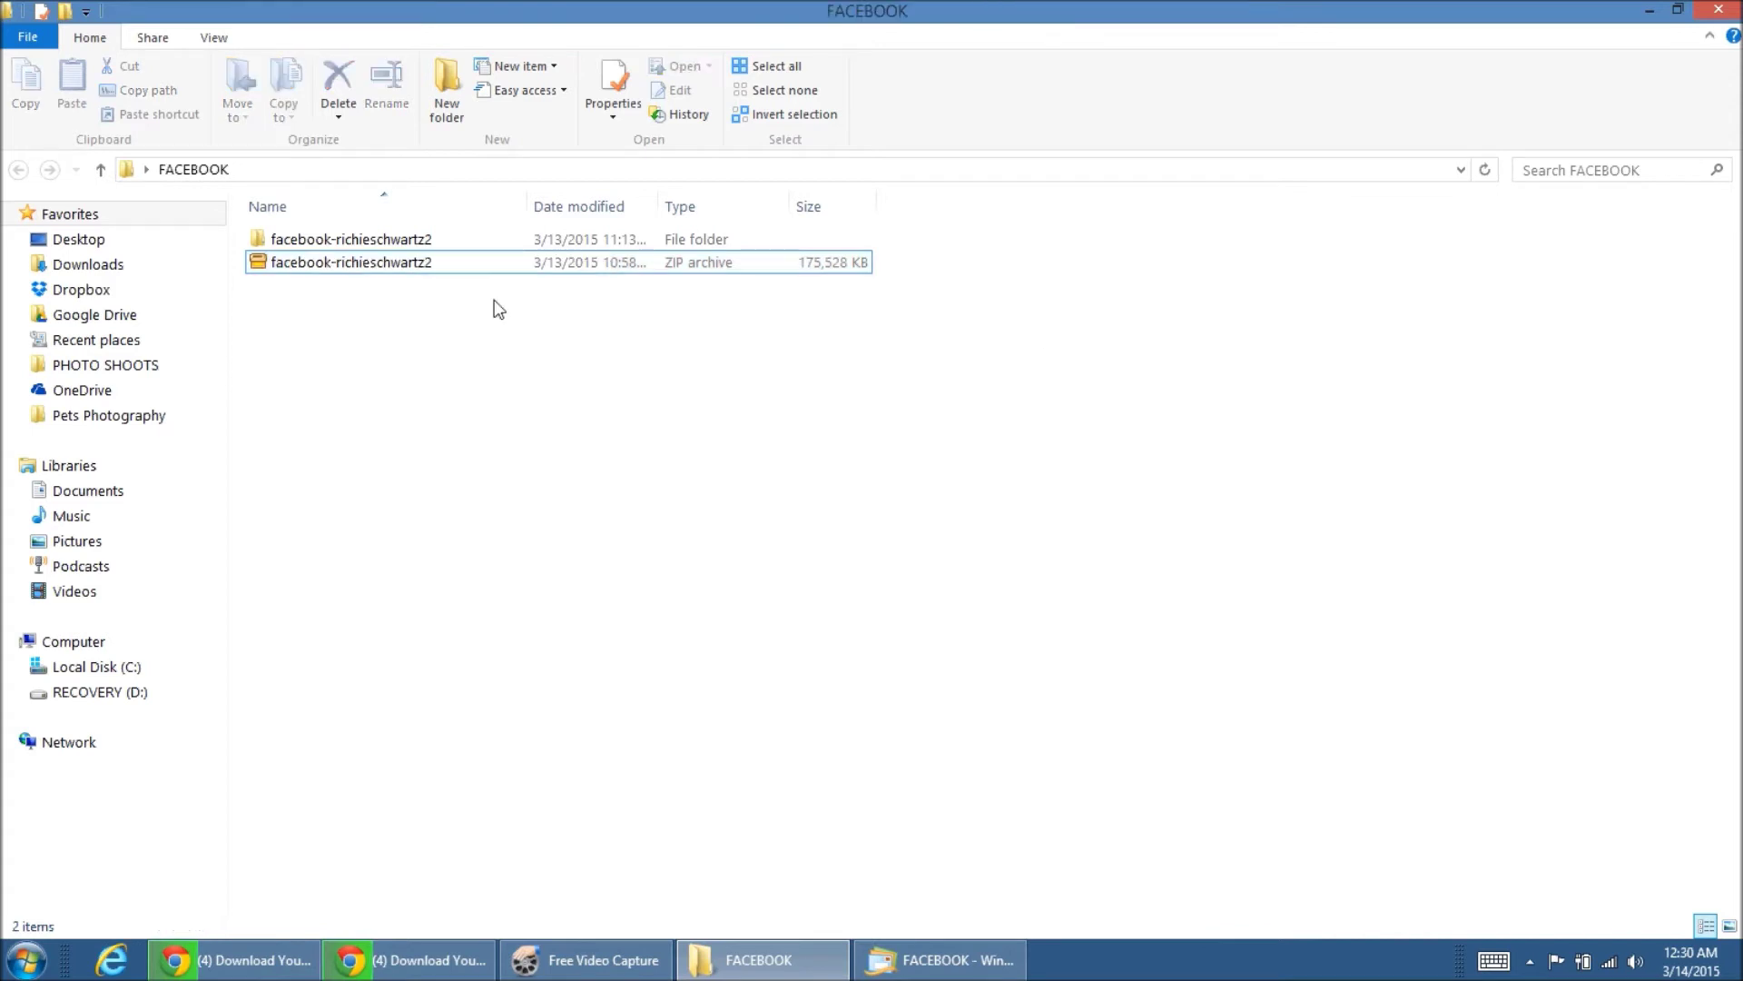
Step: Browse the extracted archive's videos folder as Extra large icons
{"action": "double_click", "coordinate": [259, 241]}
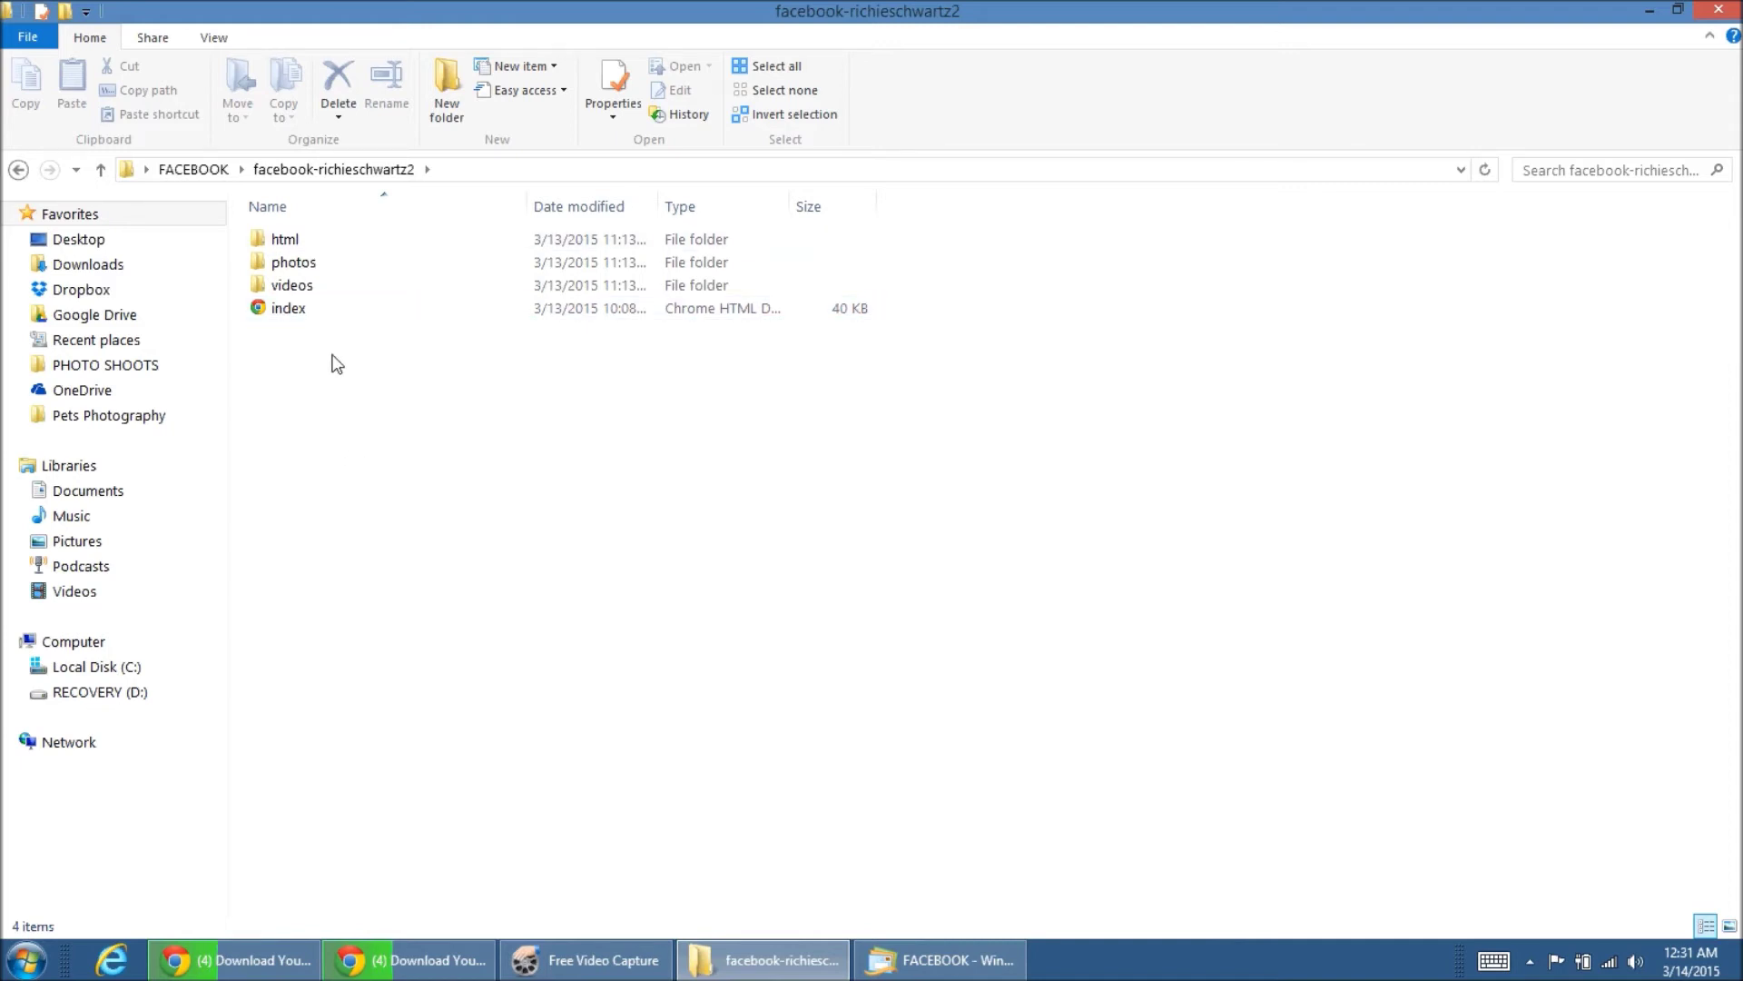
{"action": "double_click", "coordinate": [279, 287]}
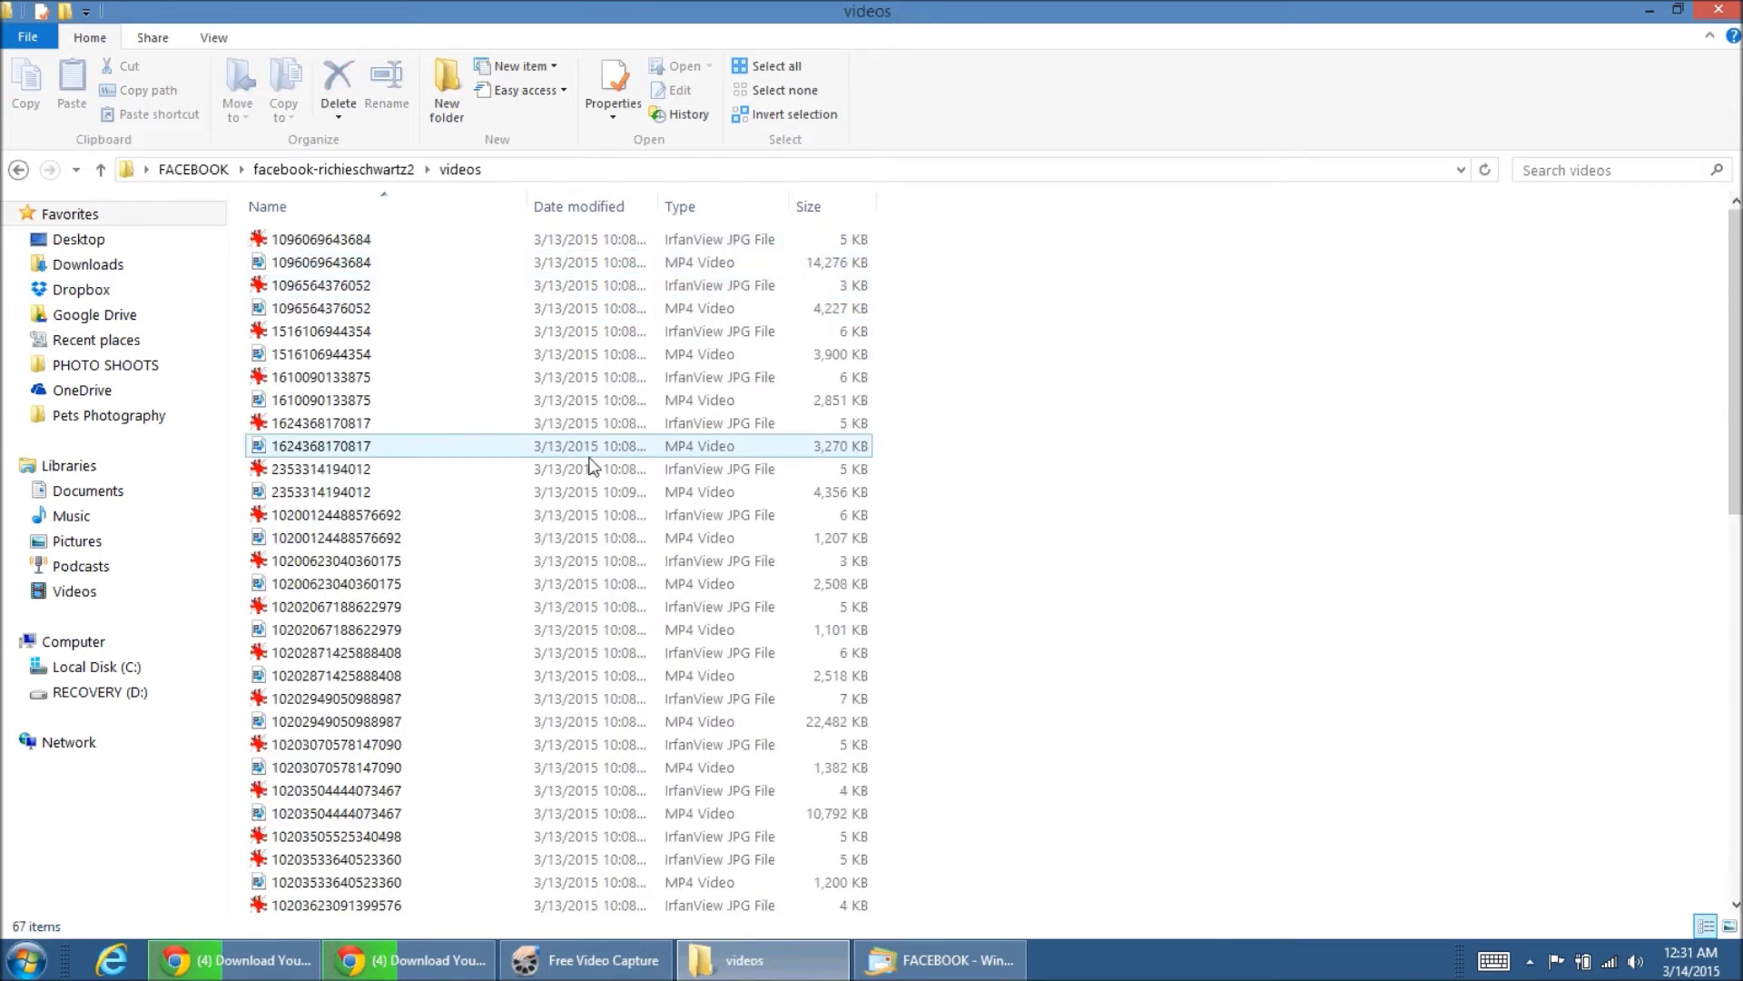
{"action": "left_click", "coordinate": [223, 41]}
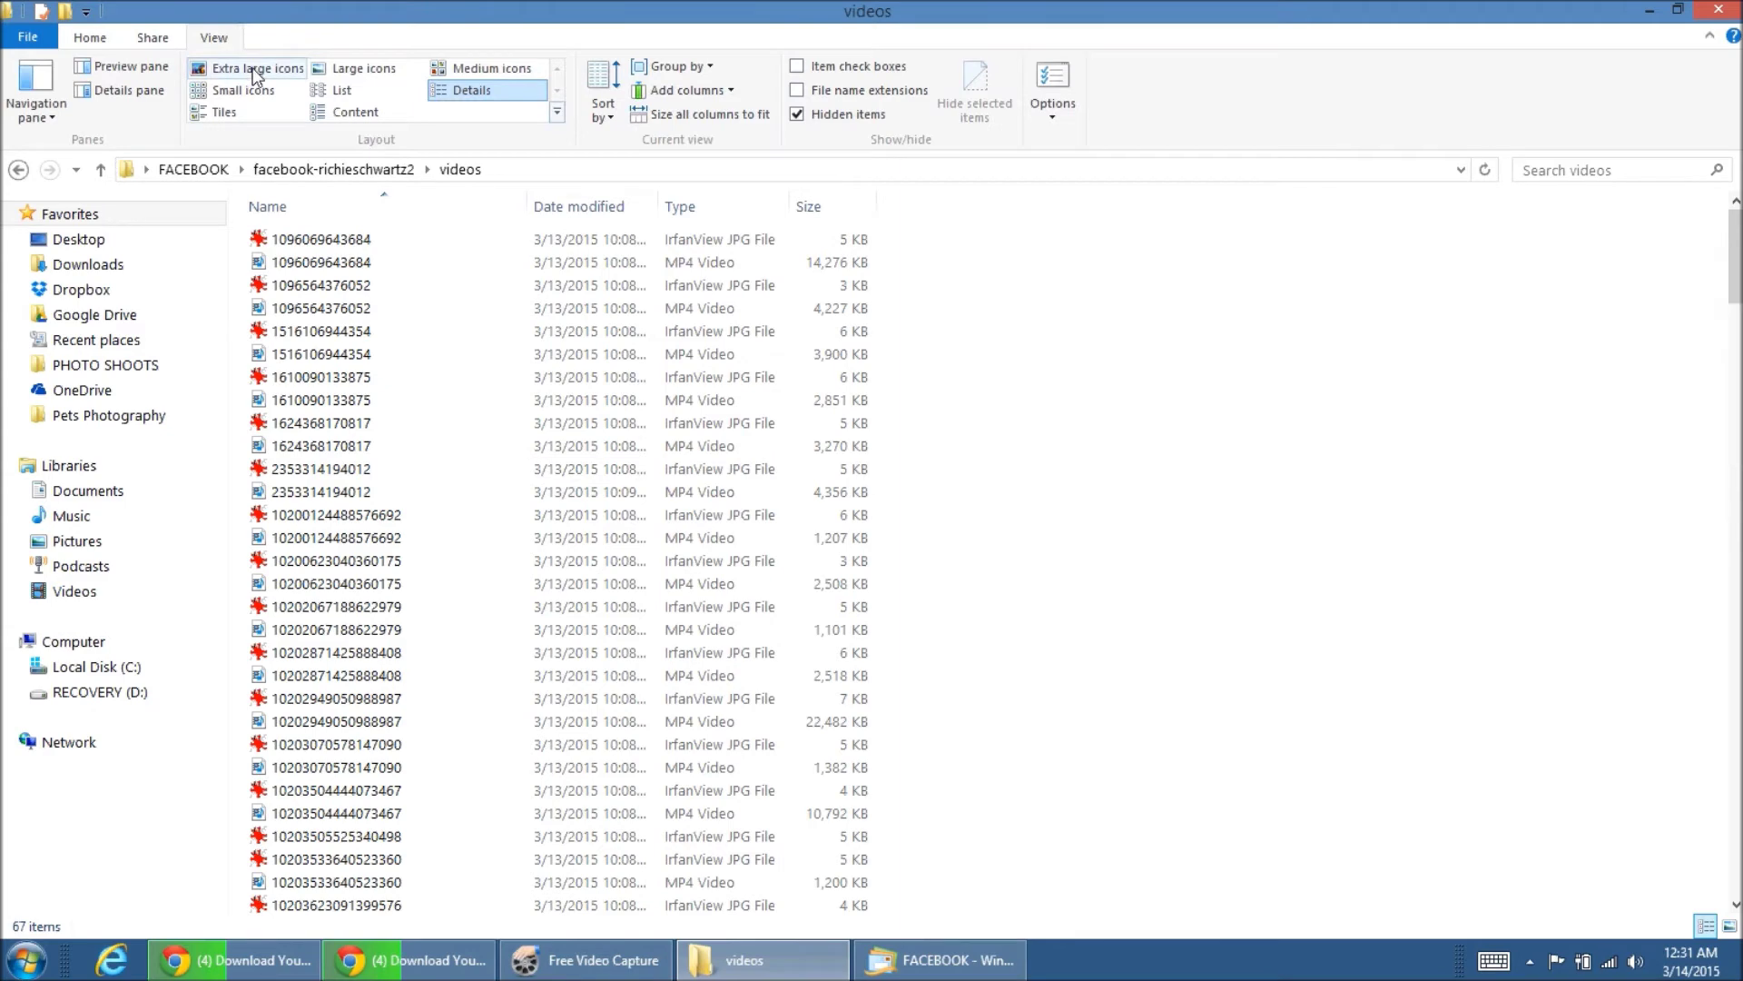
{"action": "left_click", "coordinate": [243, 69]}
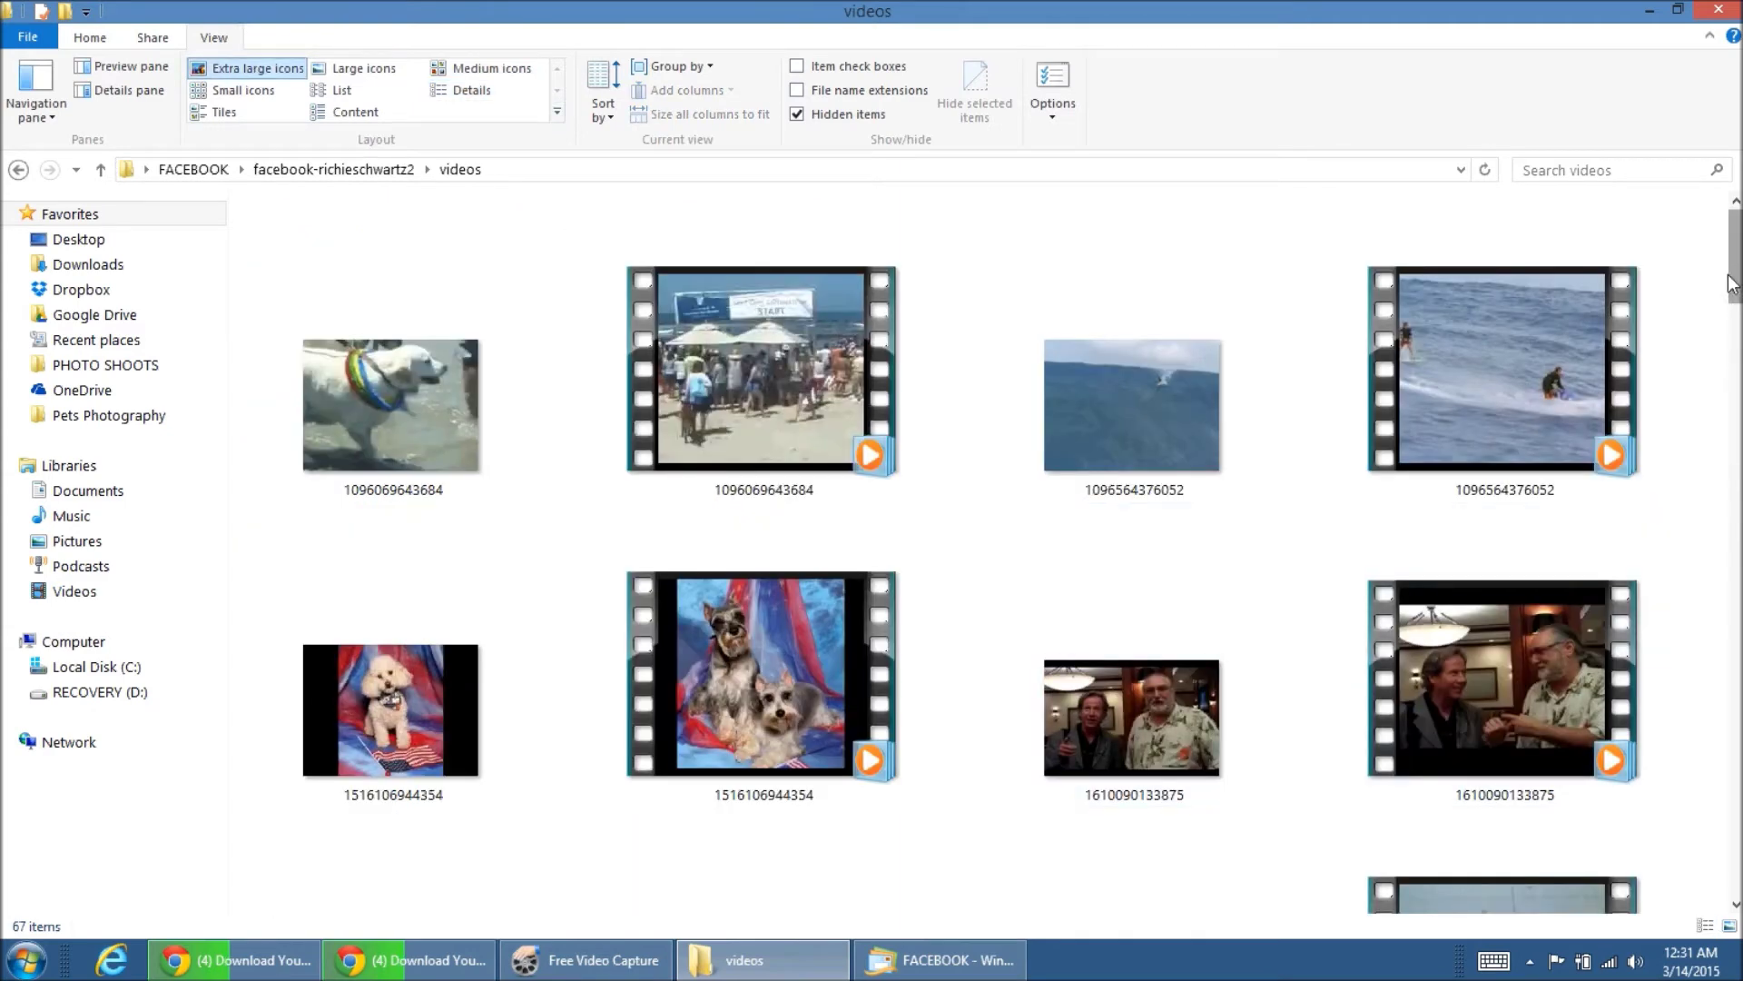
{"action": "scroll", "coordinate": [1732, 363], "scroll_direction": "down", "scroll_amount": 5}
{"action": "scroll", "coordinate": [1022, 565], "scroll_direction": "down", "scroll_amount": 1}
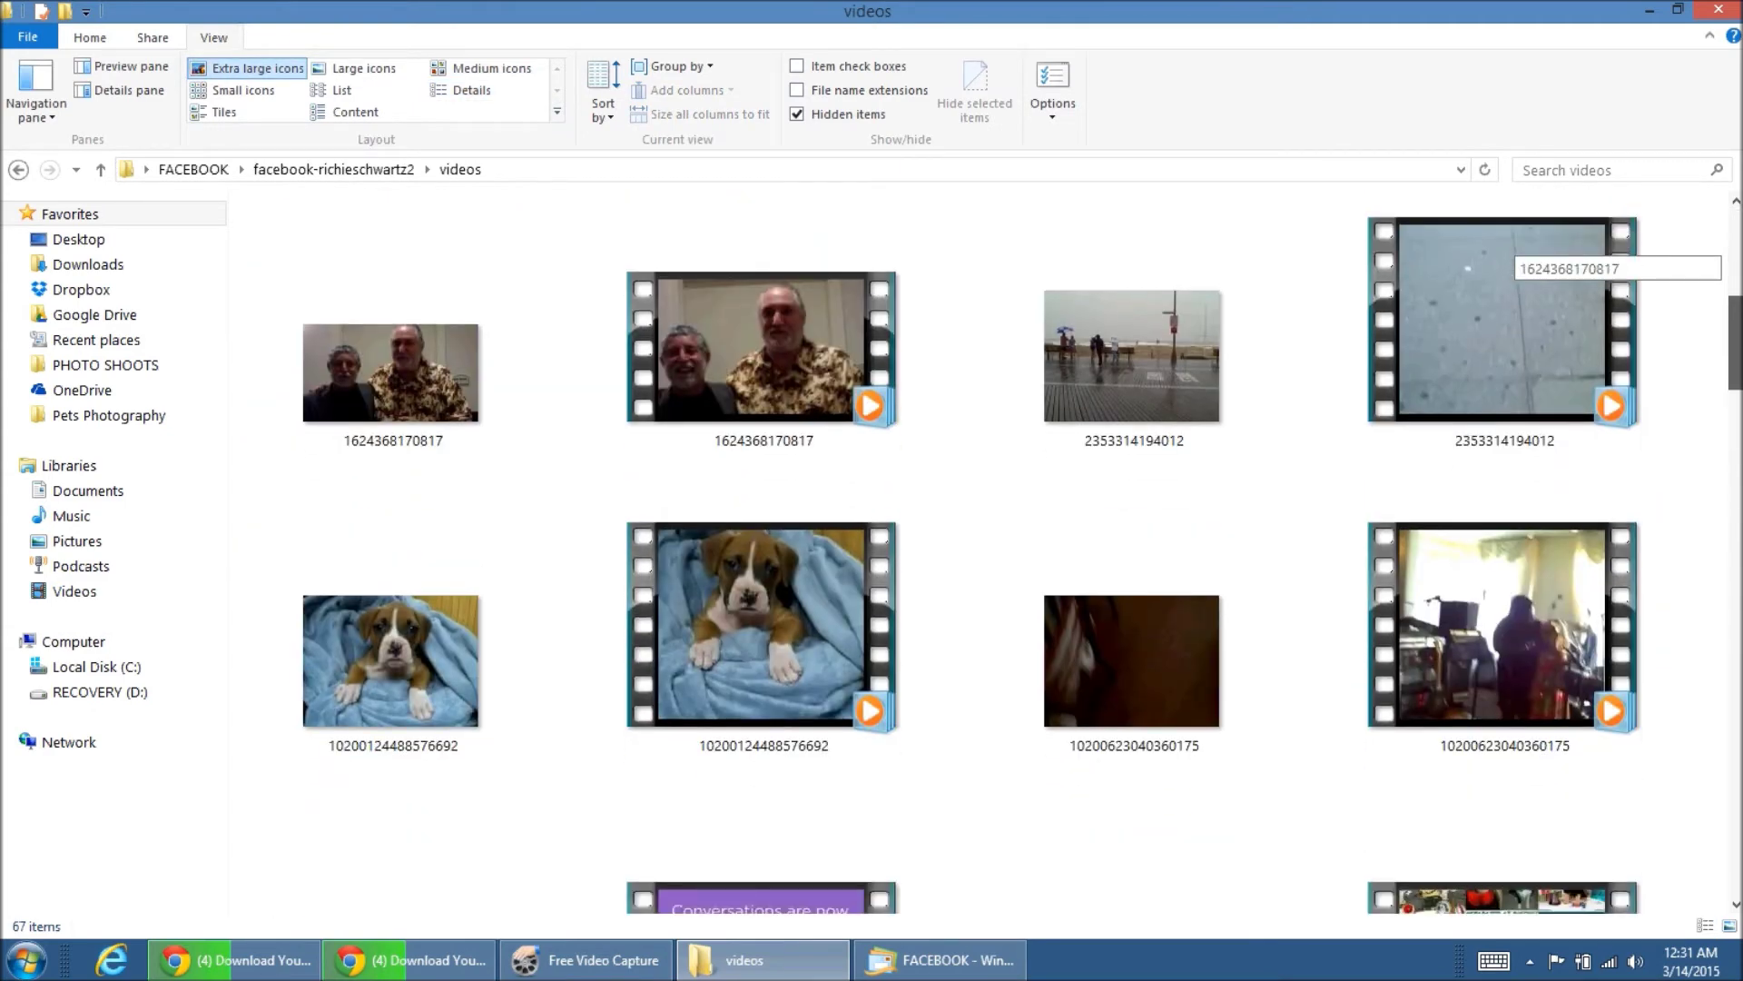
{"action": "left_click_drag", "start_coordinate": [1735, 363], "coordinate": [1690, 222]}
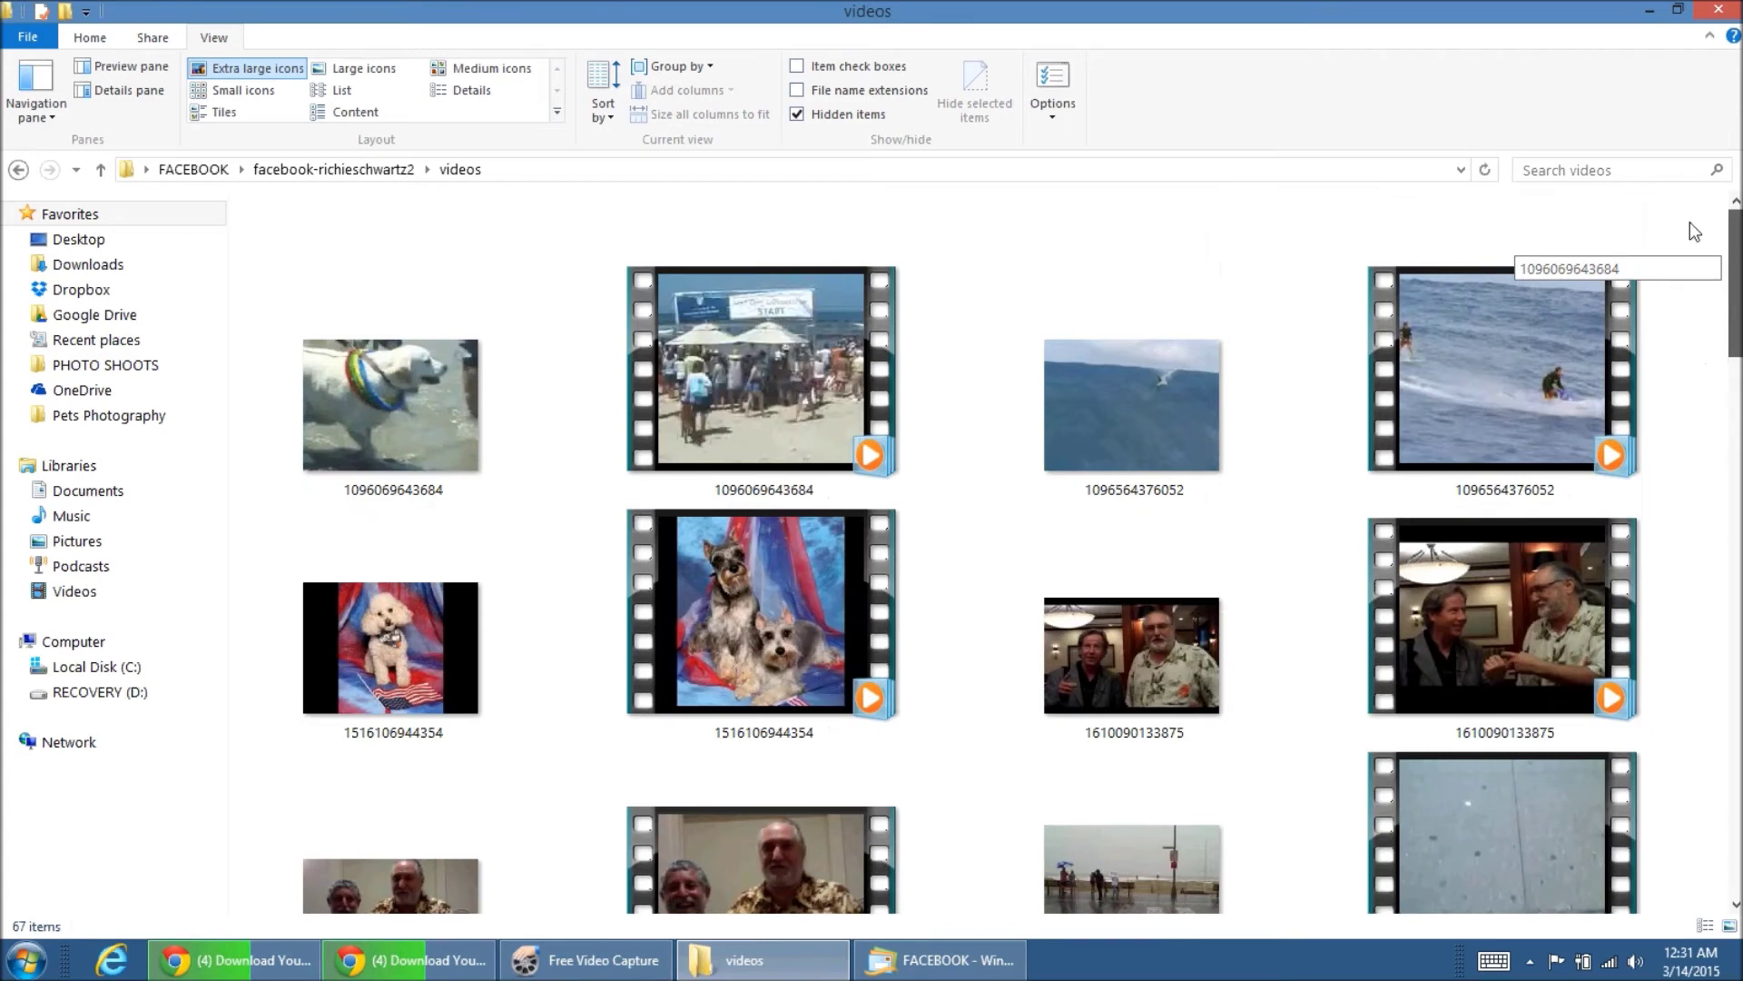
{"action": "left_click", "coordinate": [376, 170]}
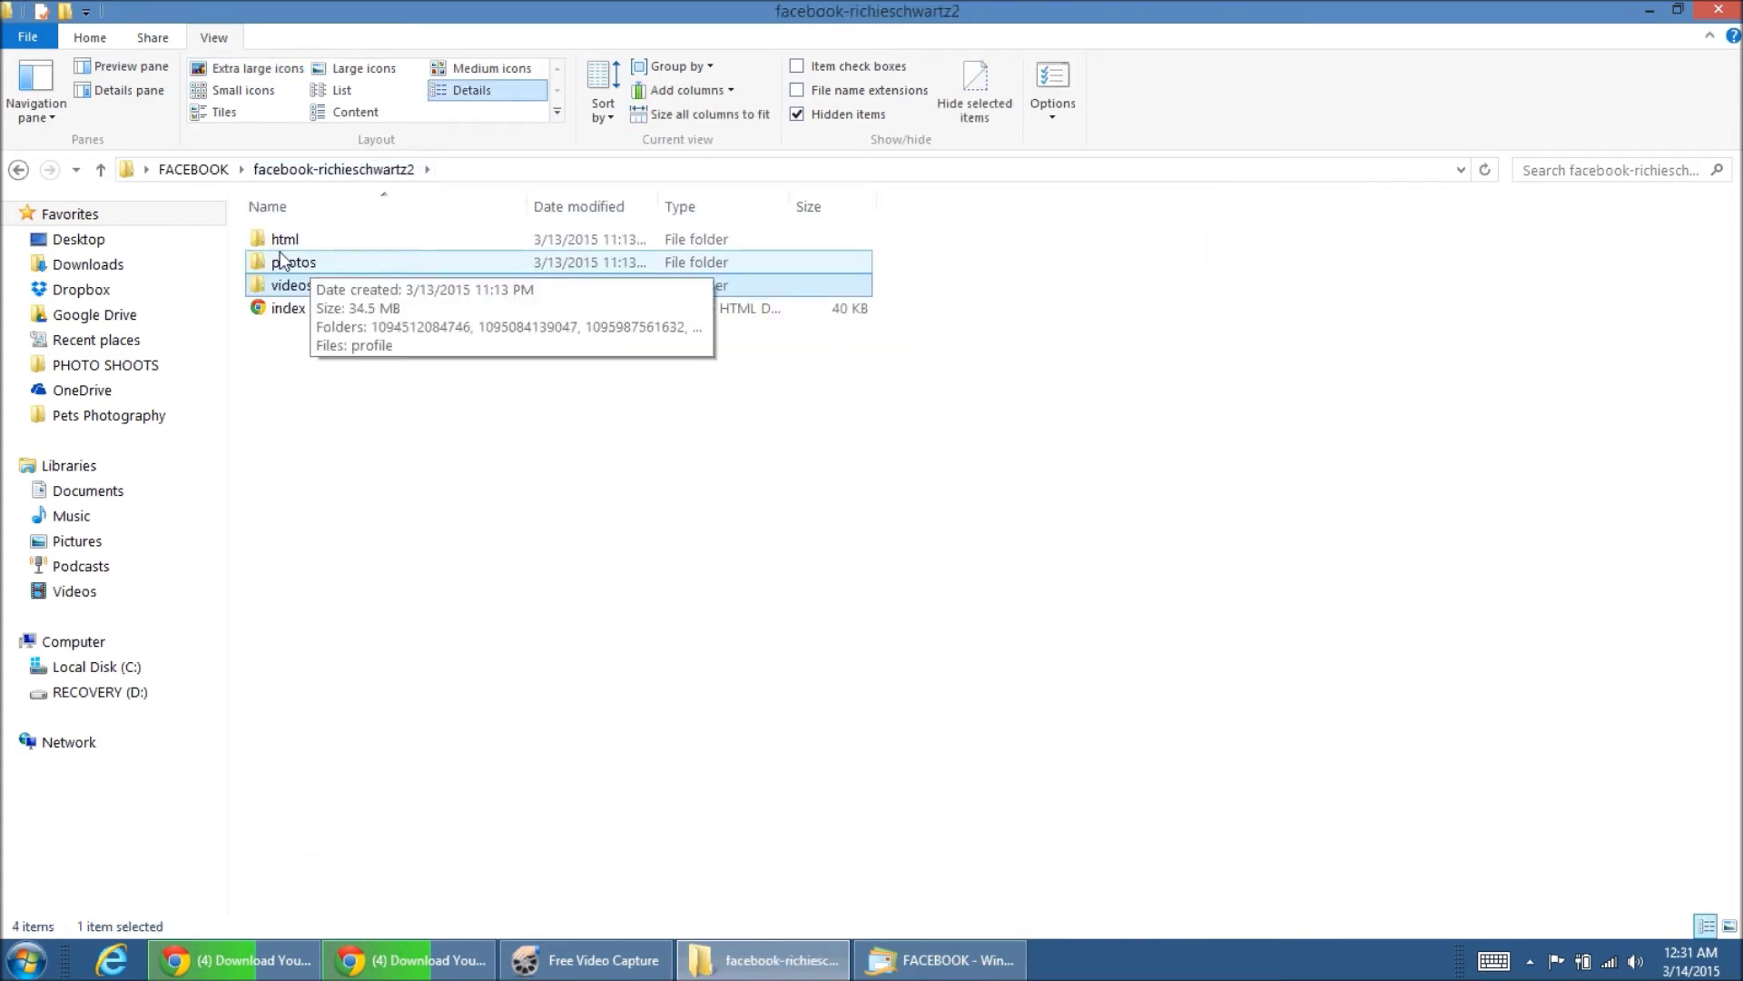
Step: Open the photos folder with its 22 numbered album folders and profile JPG
{"action": "double_click", "coordinate": [283, 265]}
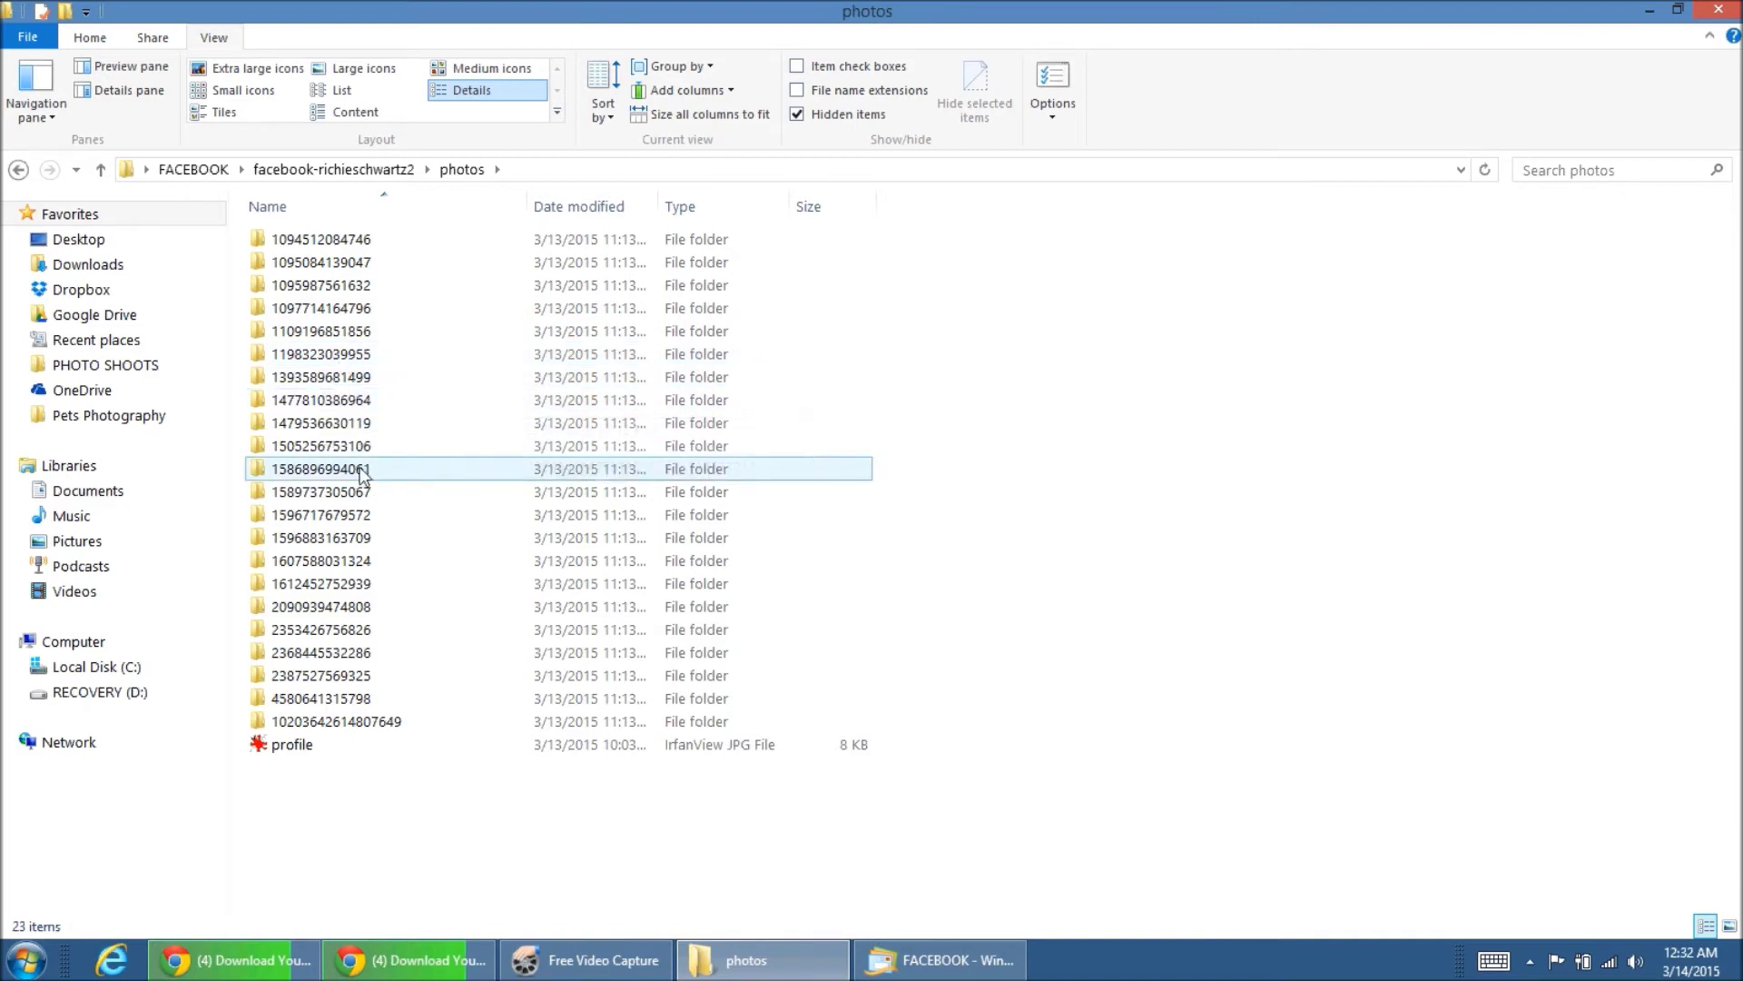
{"action": "left_click", "coordinate": [265, 427]}
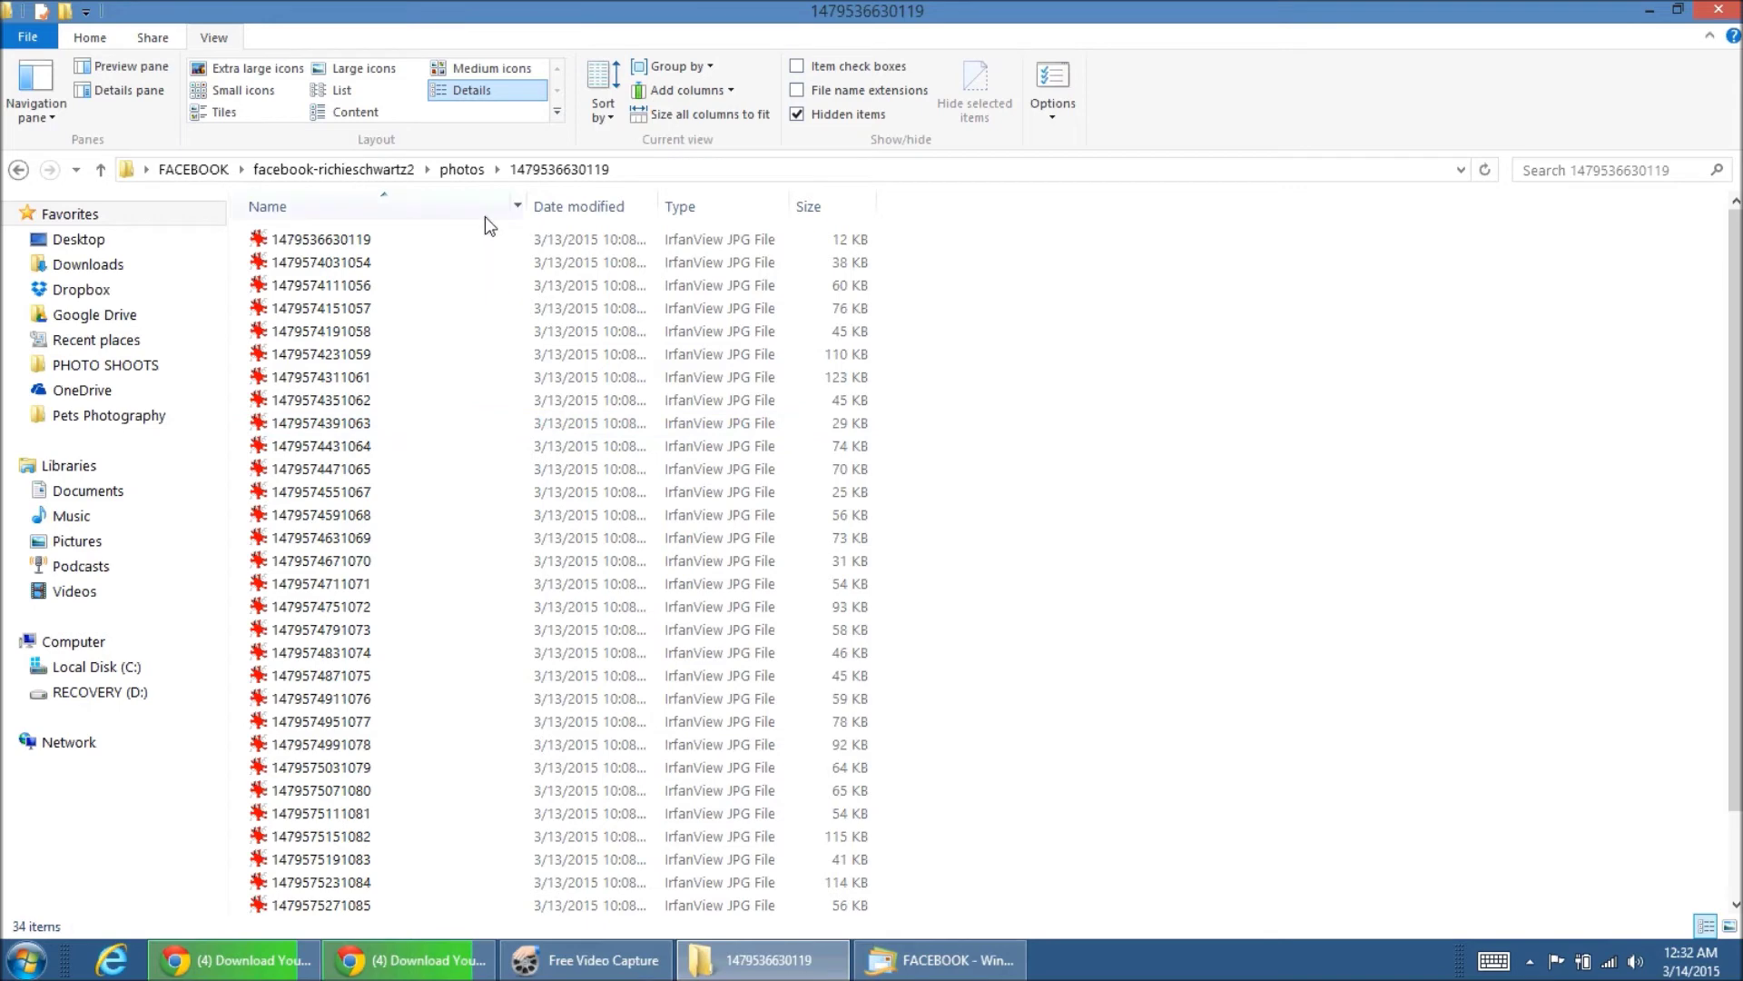
{"action": "left_click", "coordinate": [270, 72]}
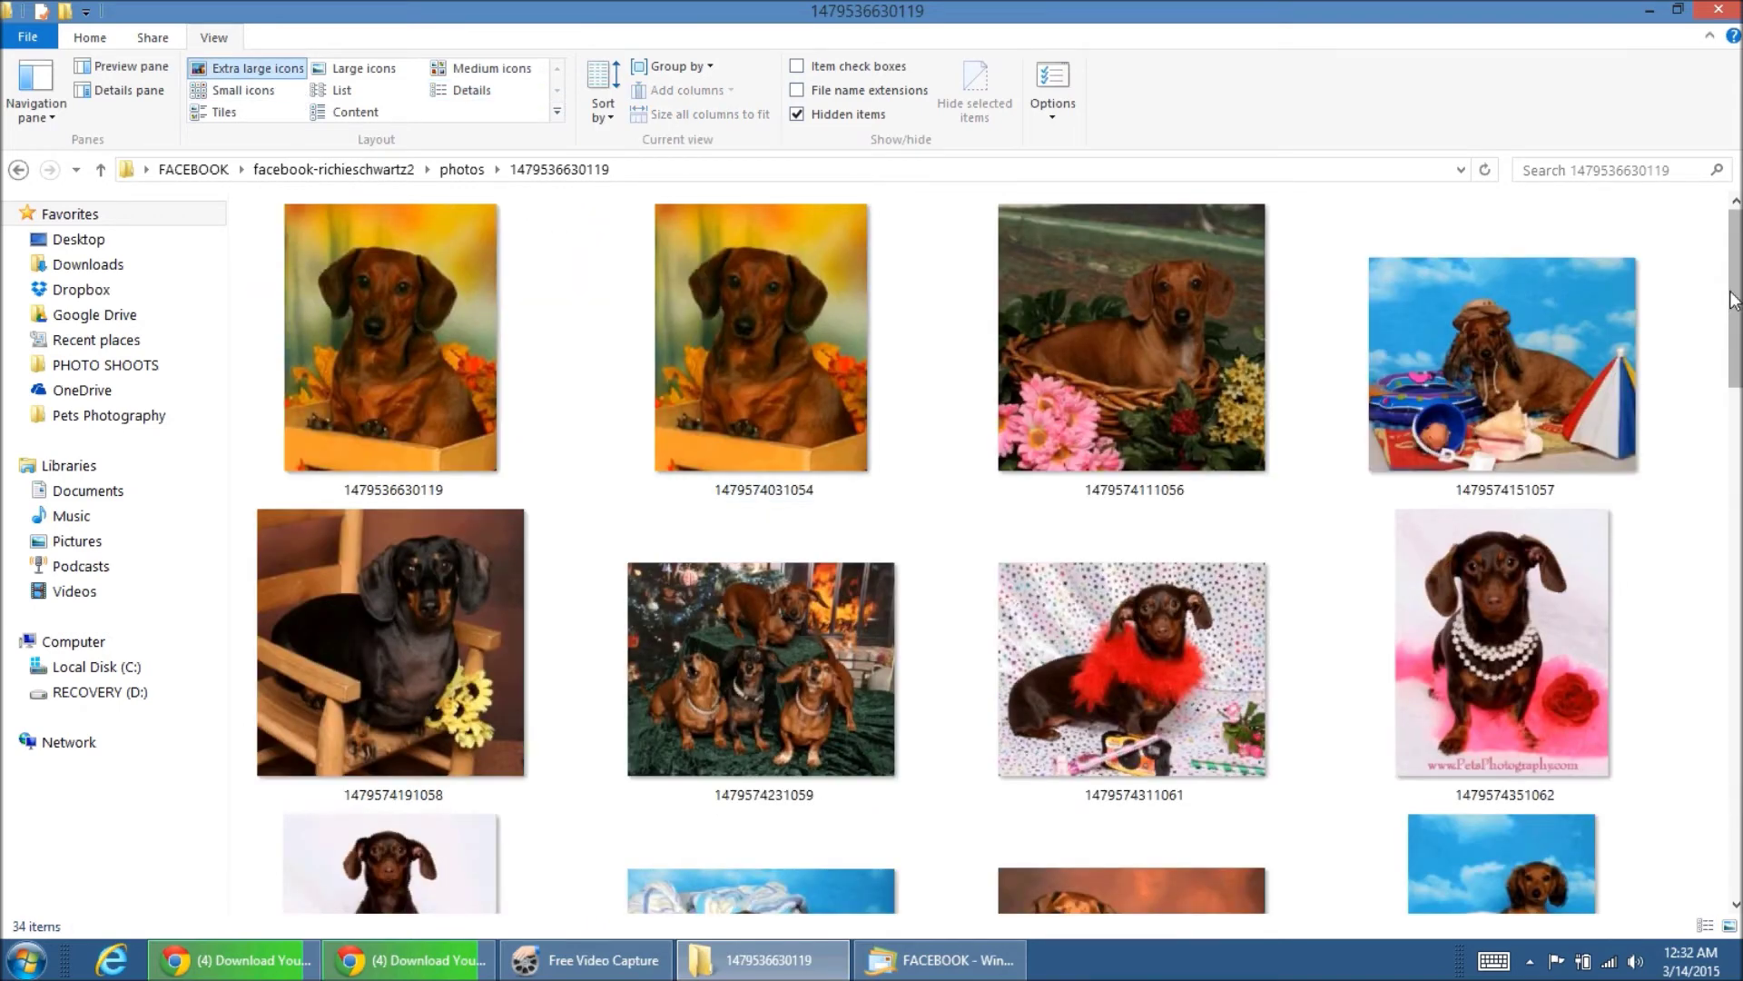
{"action": "mouse_move", "coordinate": [1734, 299]}
{"action": "left_mouse_down"}
{"action": "mouse_move", "coordinate": [1732, 830]}
{"action": "mouse_move", "coordinate": [1733, 309]}
{"action": "left_mouse_up"}
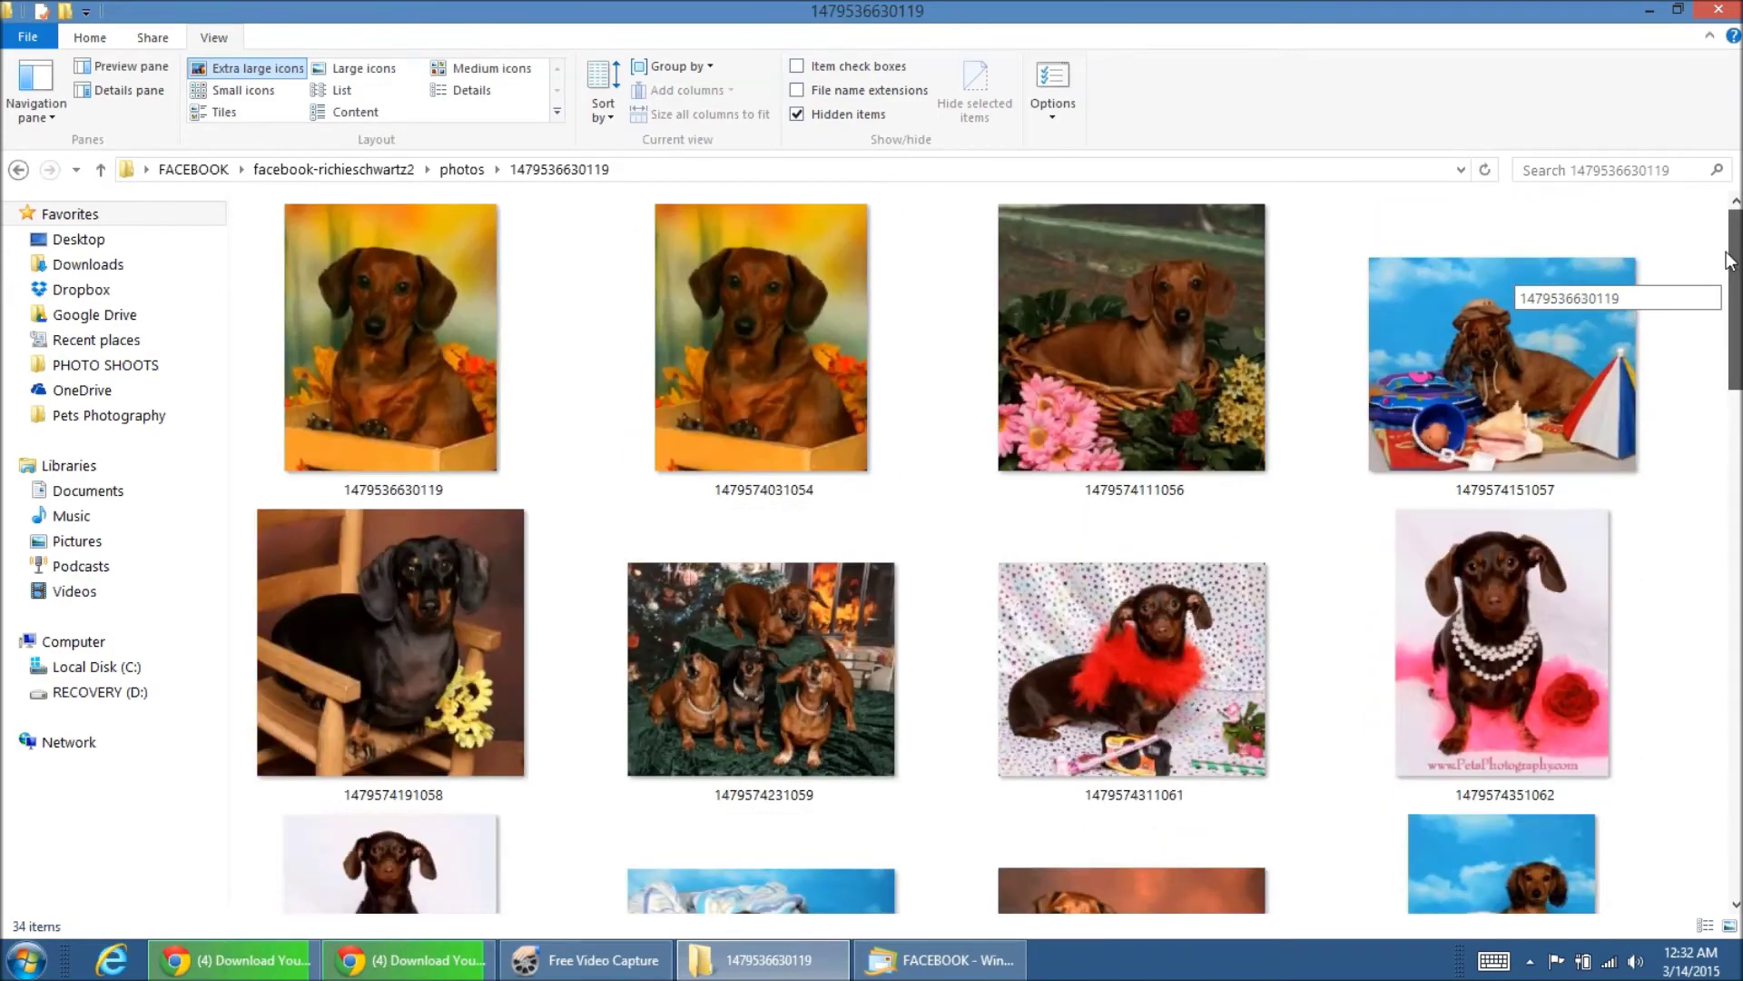
{"action": "left_click", "coordinate": [462, 170]}
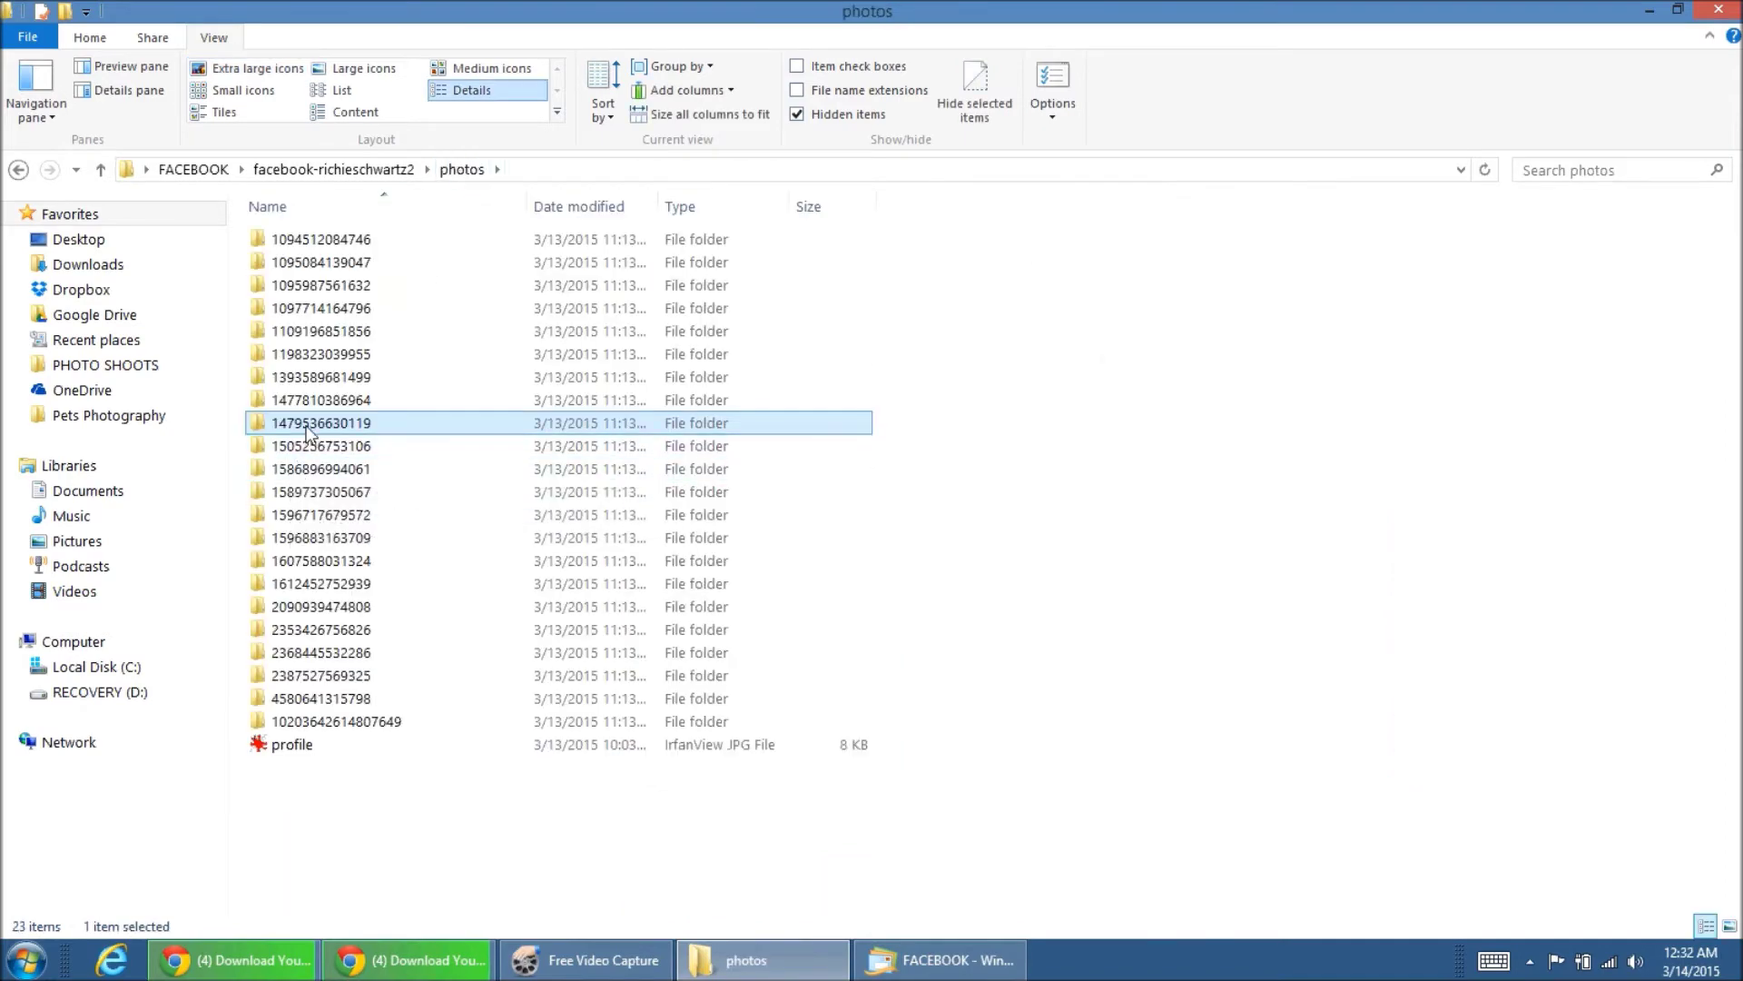
{"action": "right_click", "coordinate": [307, 427]}
{"action": "left_click", "coordinate": [405, 899]}
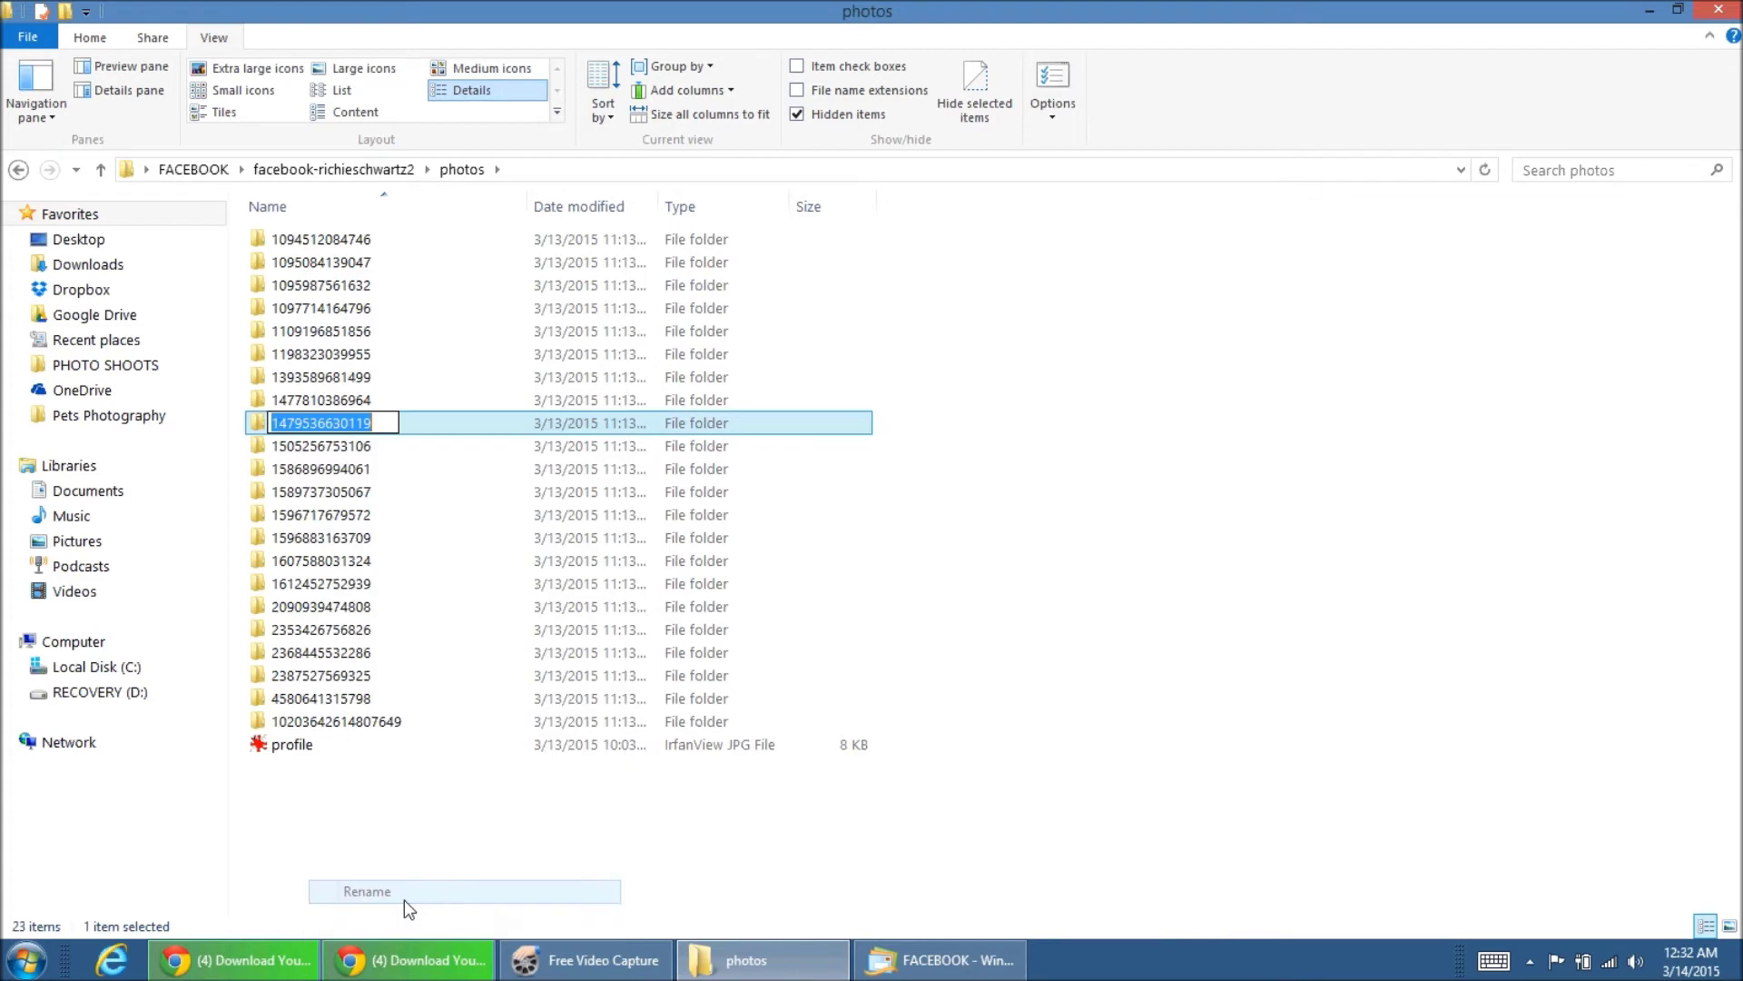
{"action": "type", "text": "P"}
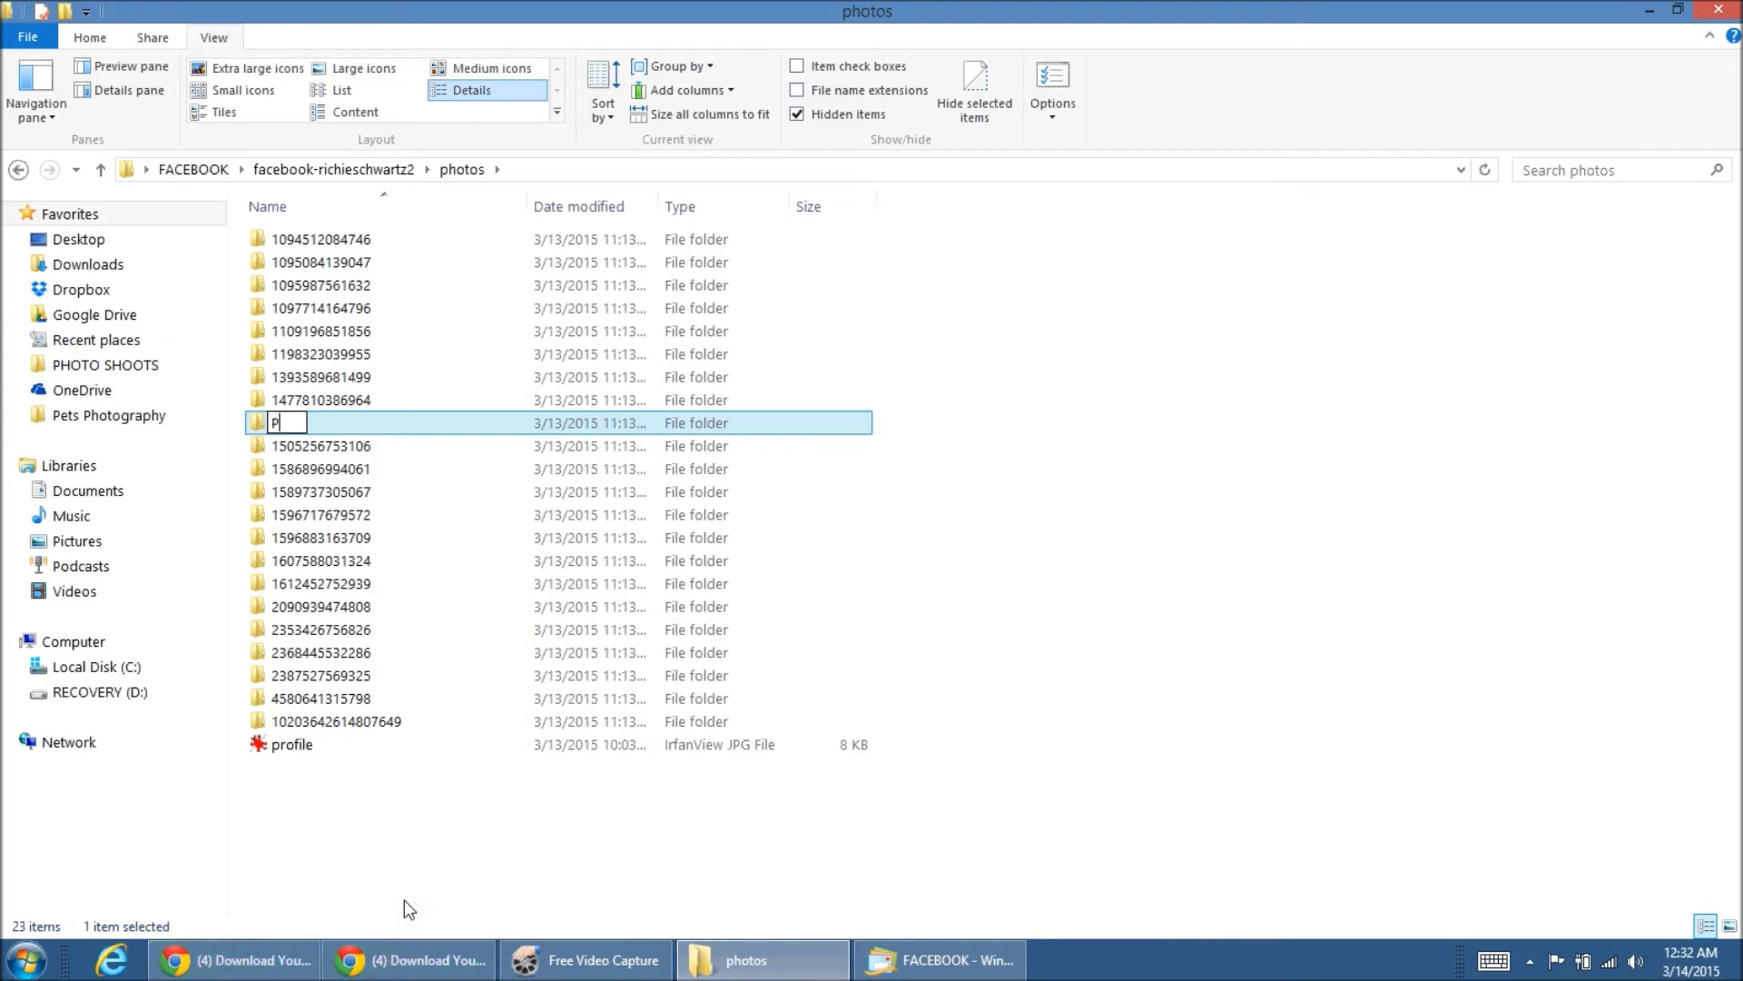
{"action": "type", "text": "et Photos"}
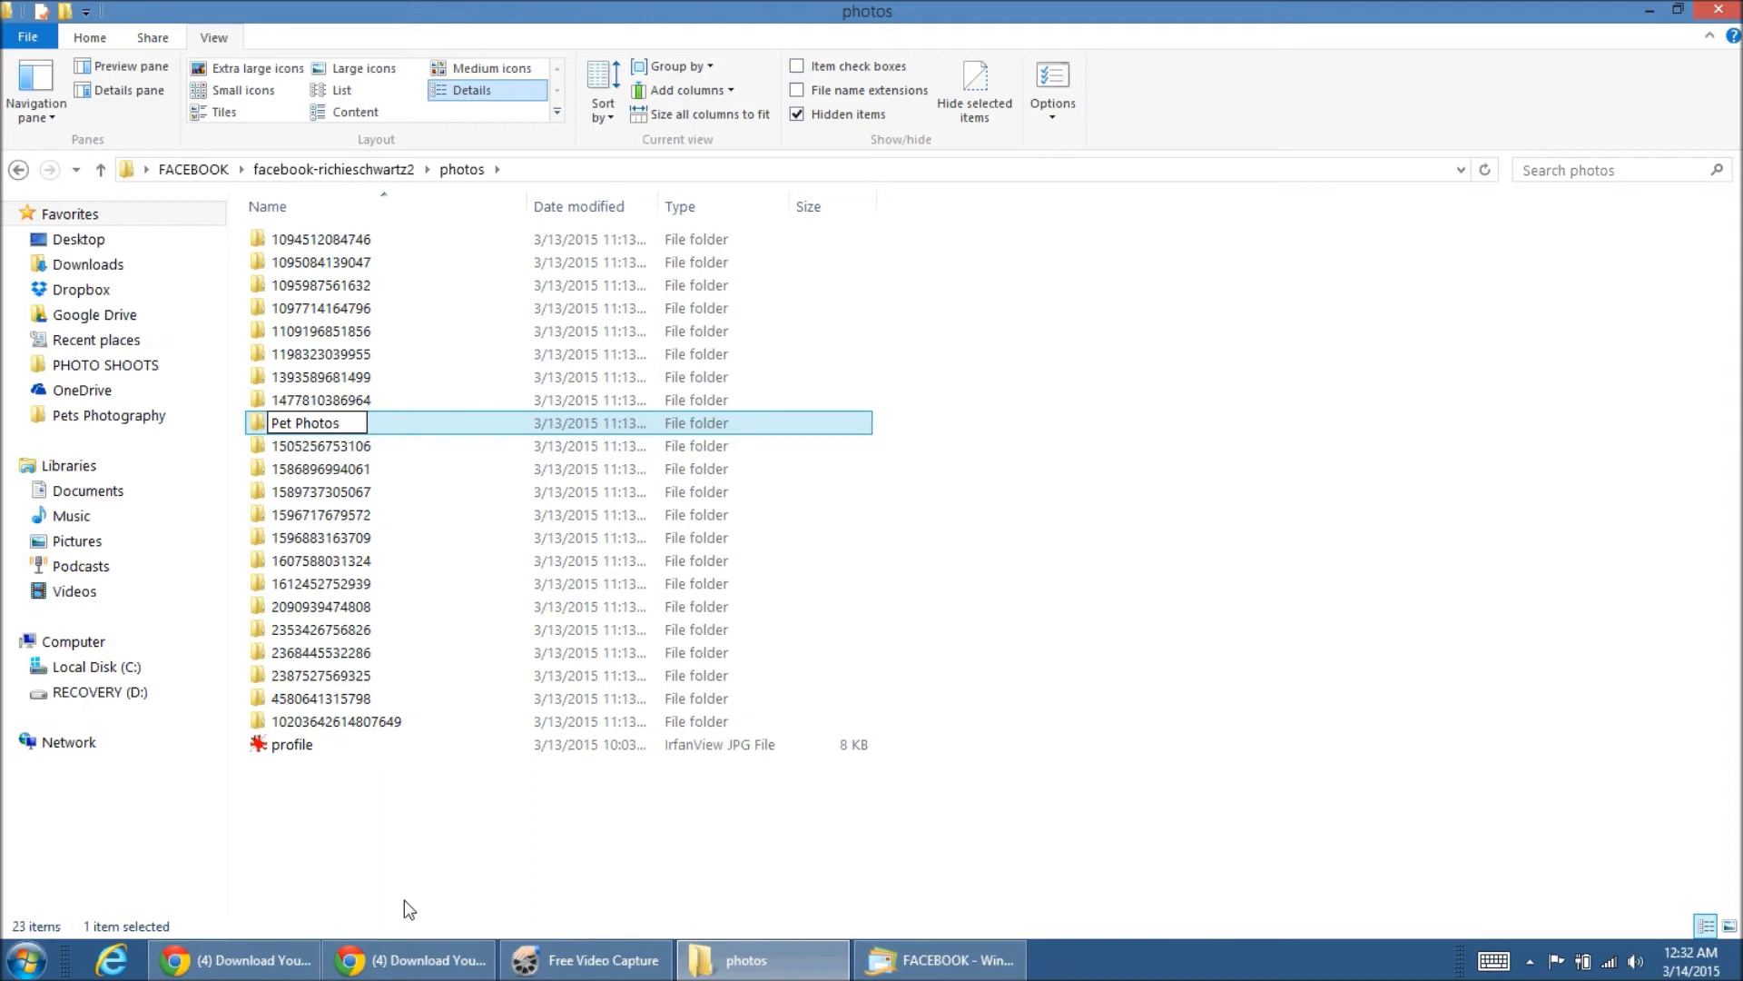
{"action": "key", "text": "Return"}
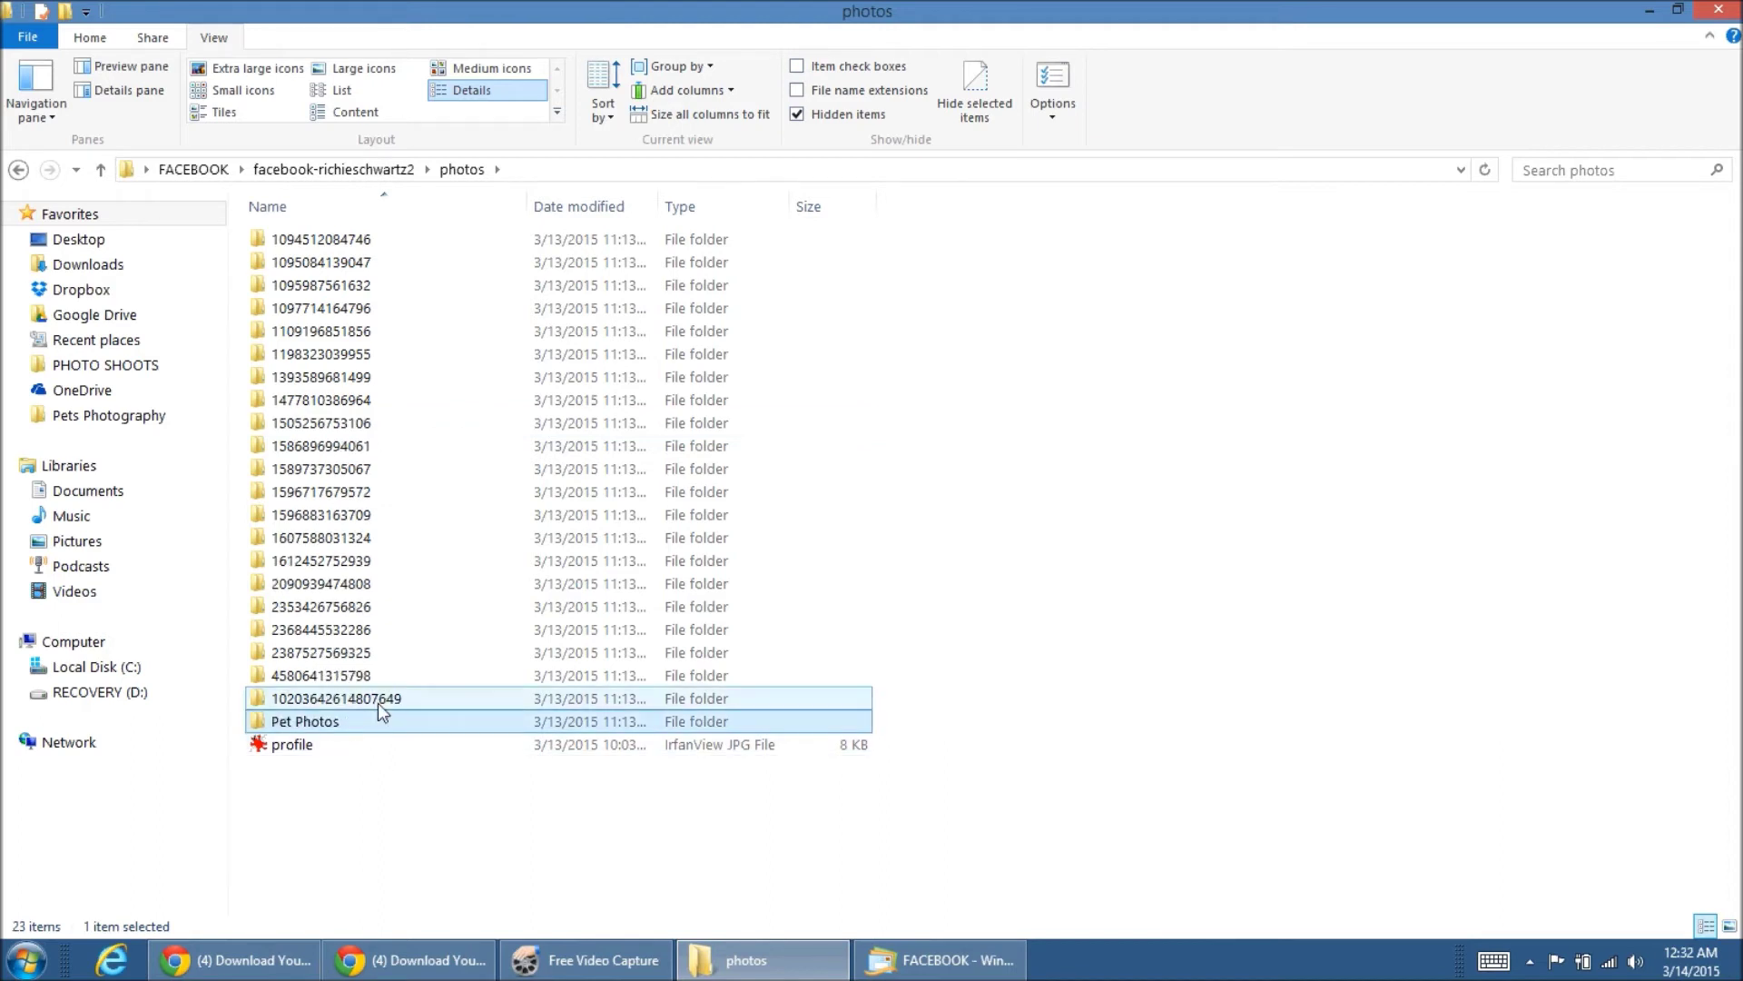
{"action": "left_click", "coordinate": [280, 474]}
{"action": "double_click", "coordinate": [281, 474]}
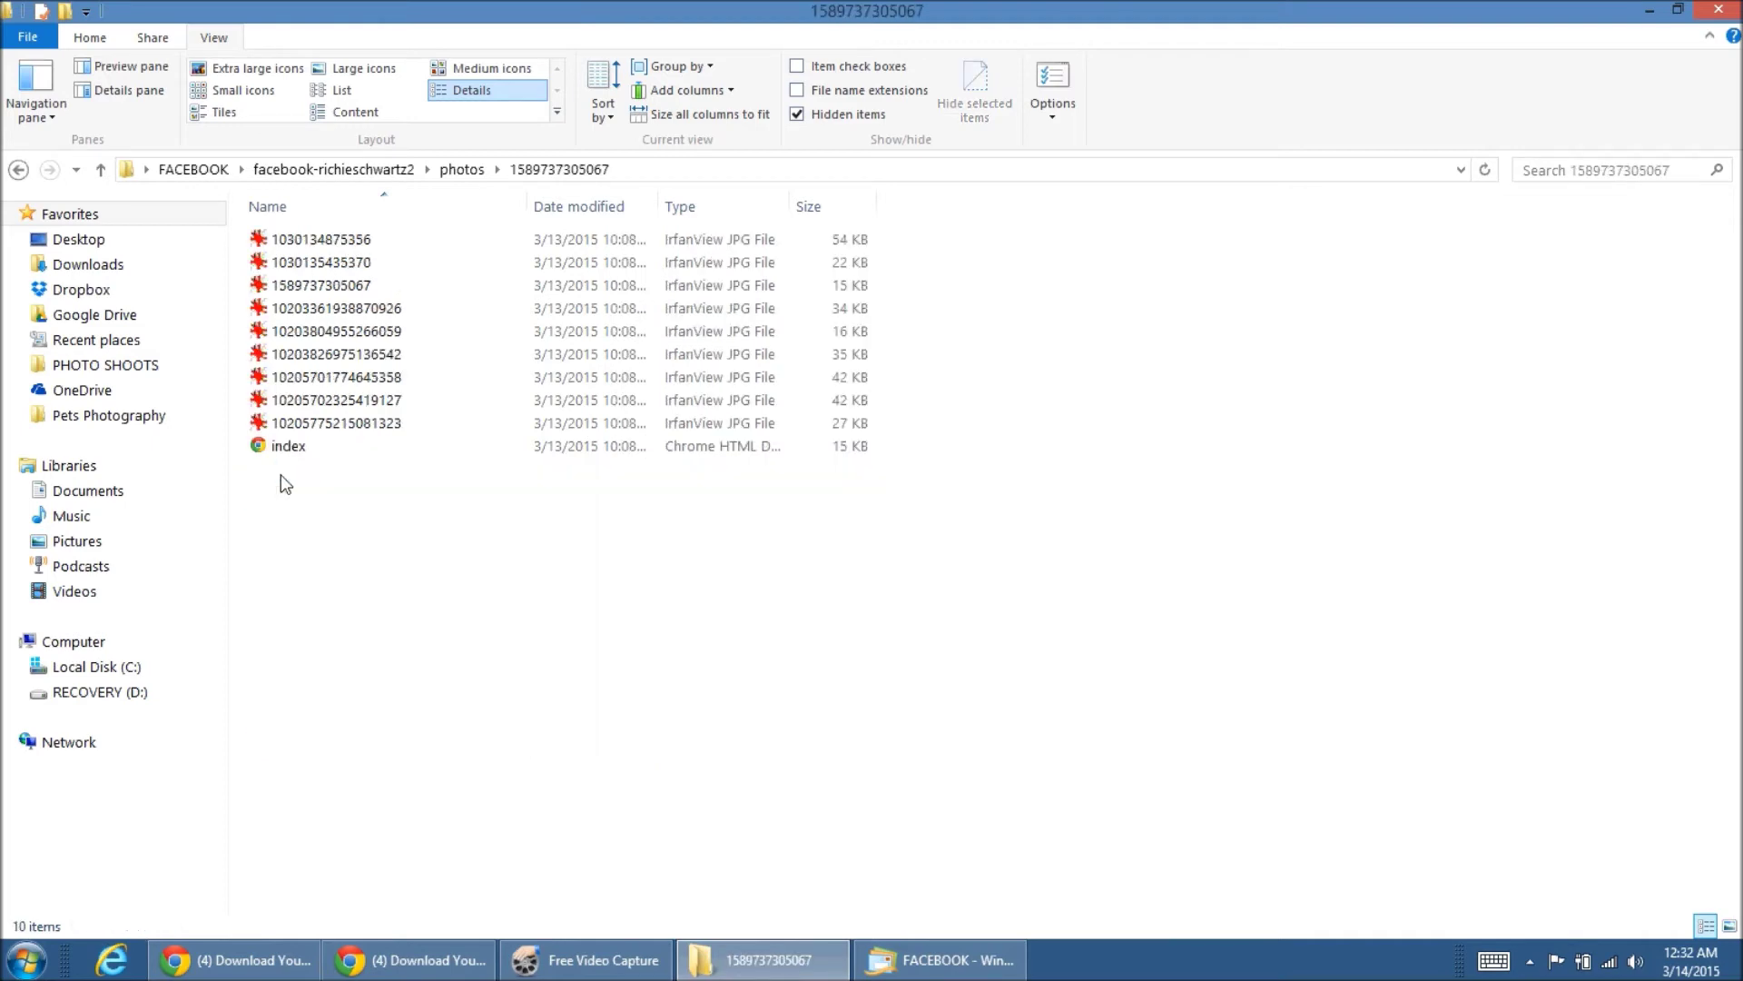
{"action": "left_click", "coordinate": [271, 69]}
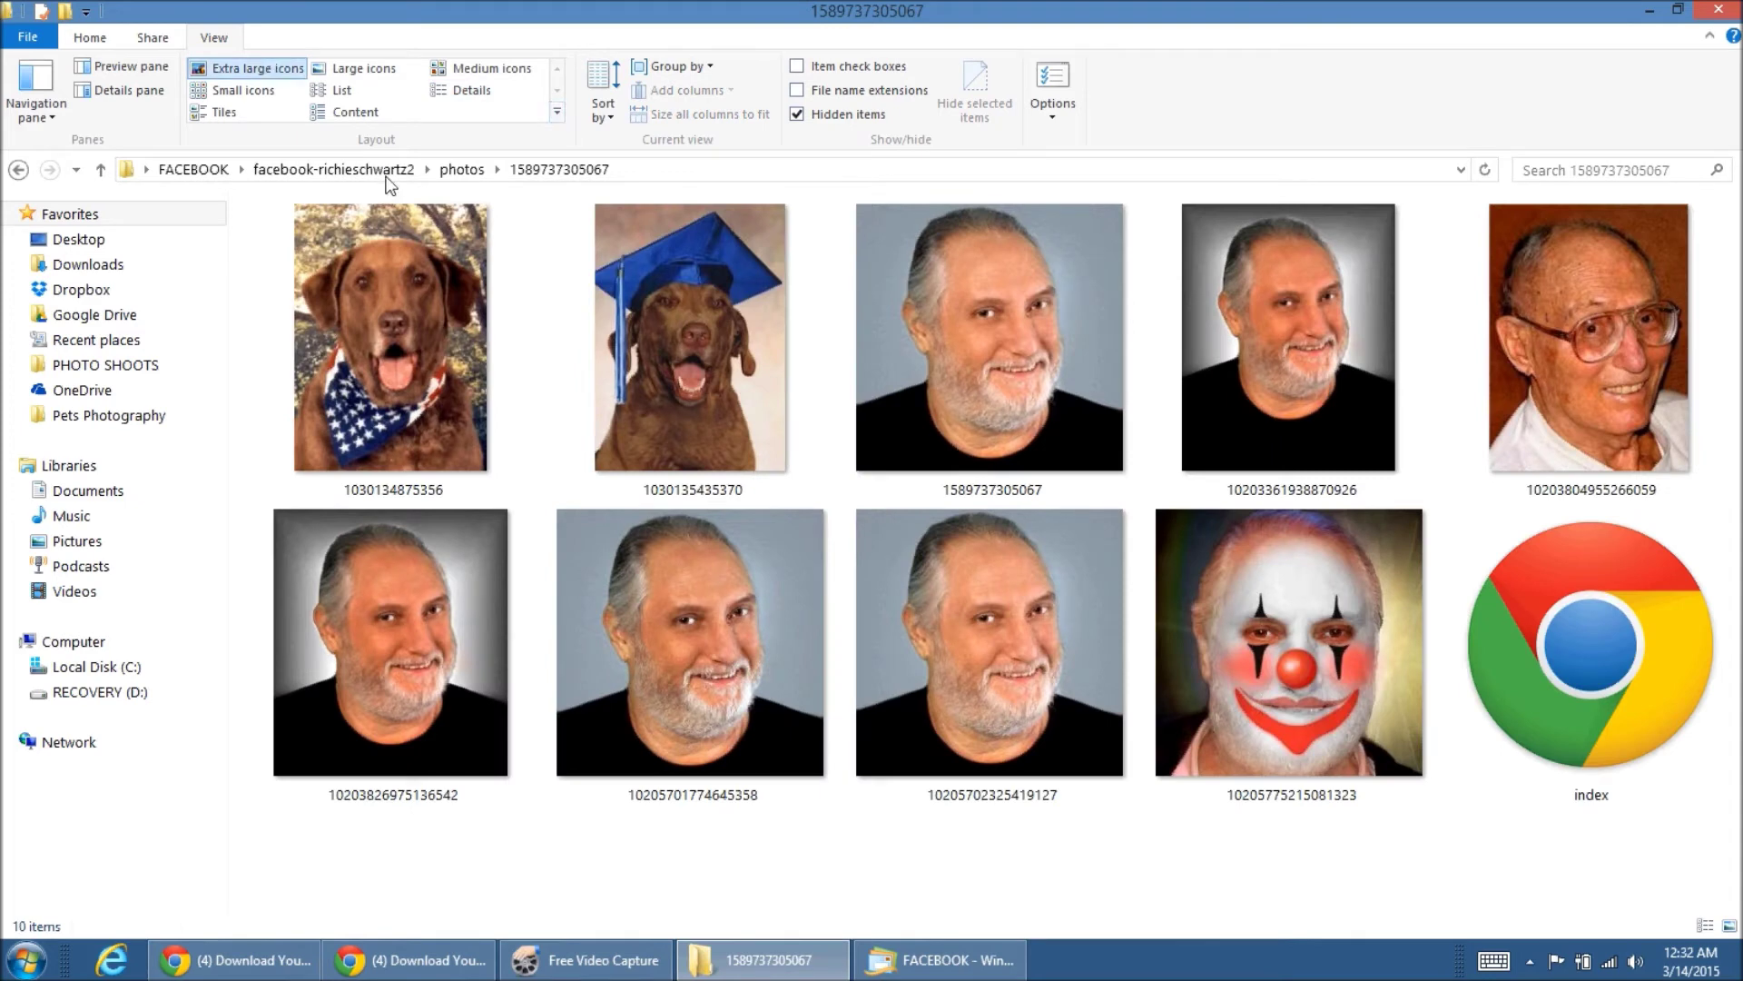
{"action": "left_click", "coordinate": [465, 170]}
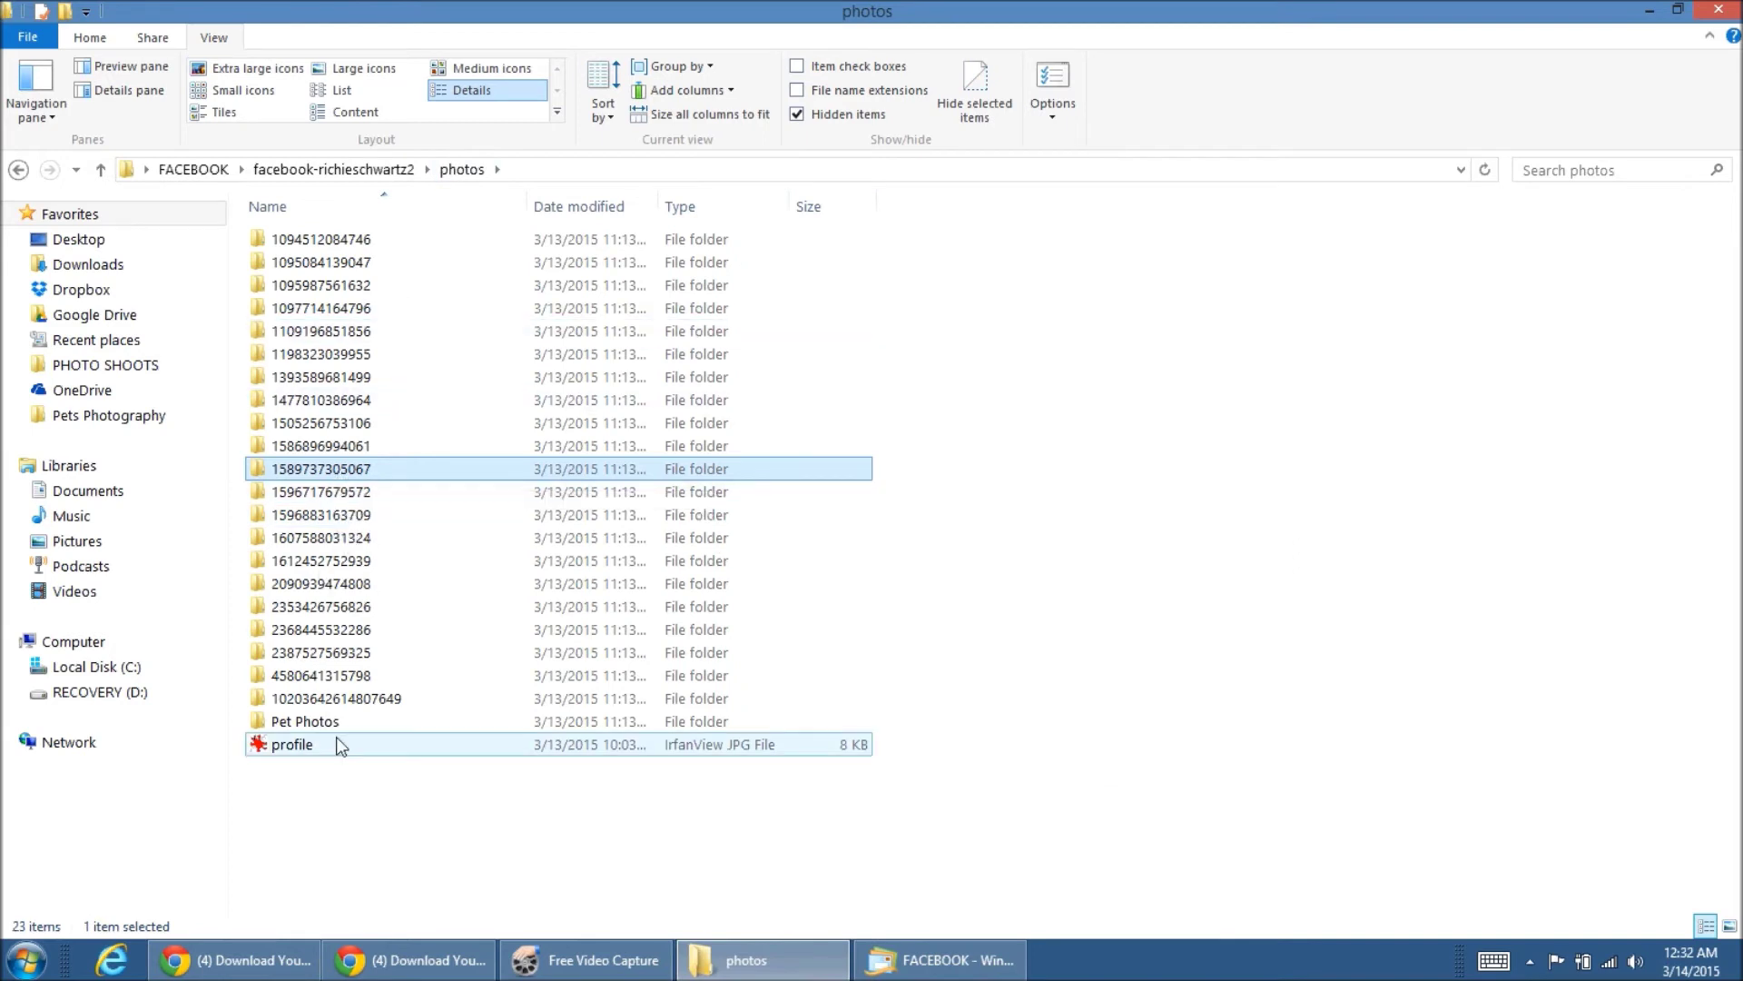
{"action": "double_click", "coordinate": [336, 542]}
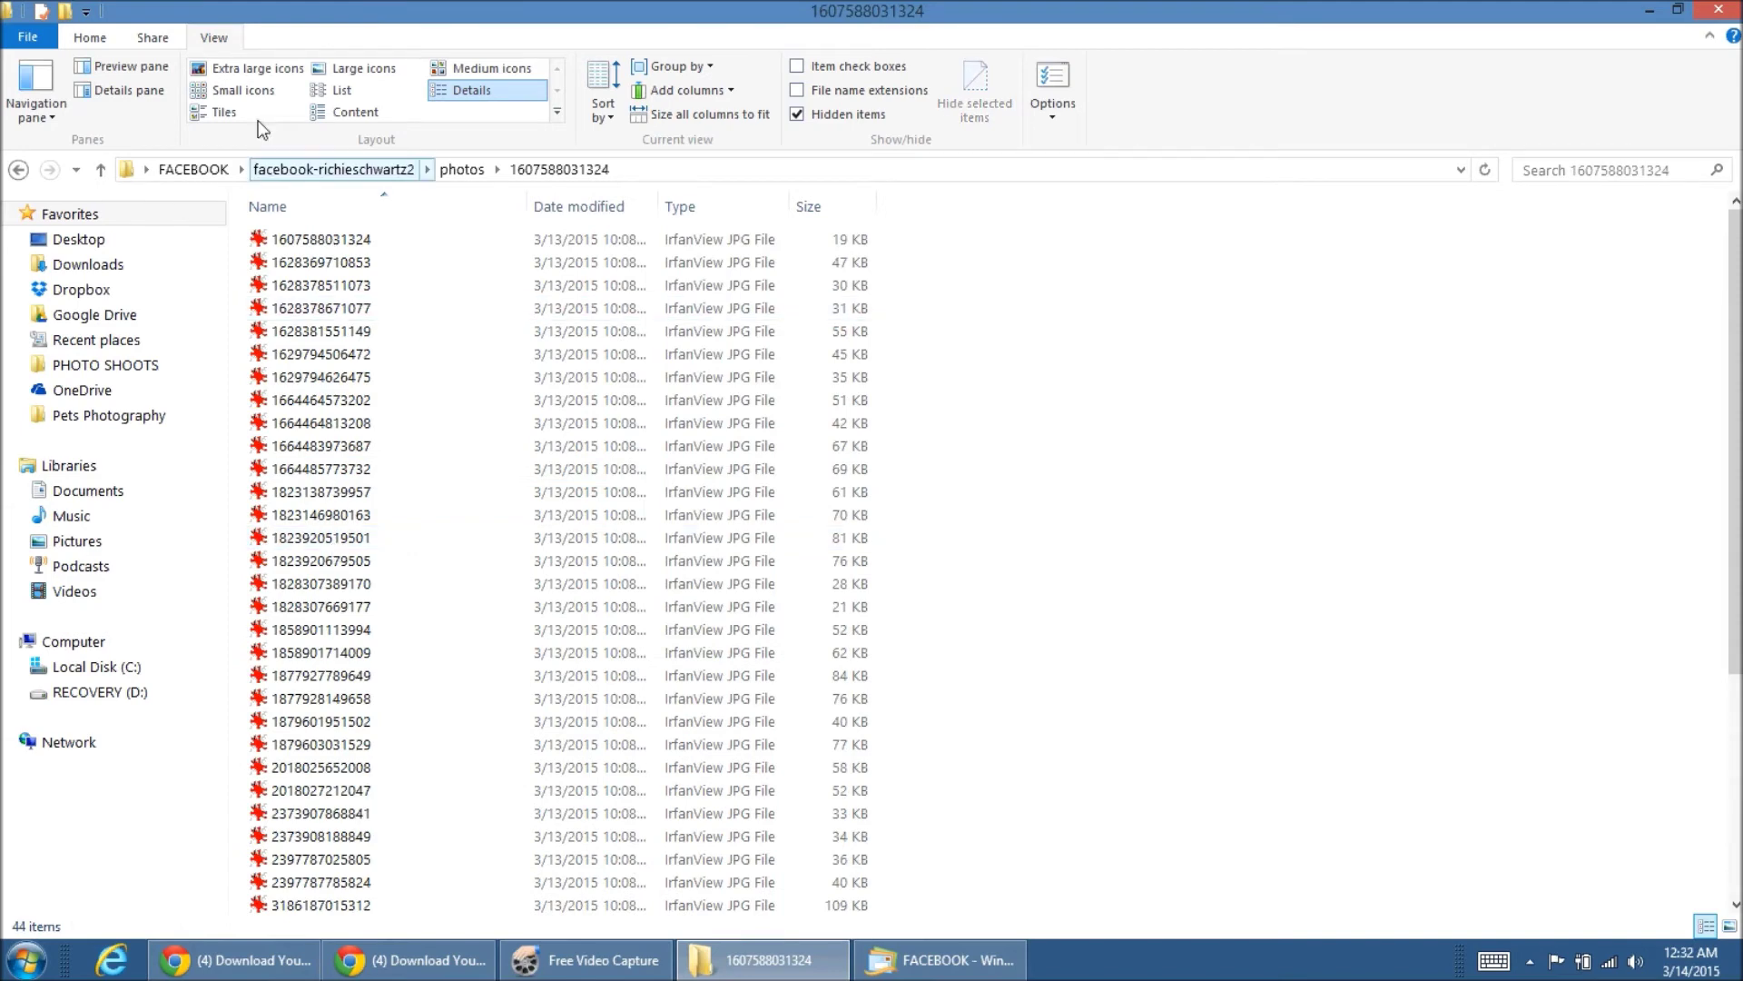
{"action": "left_click", "coordinate": [260, 67]}
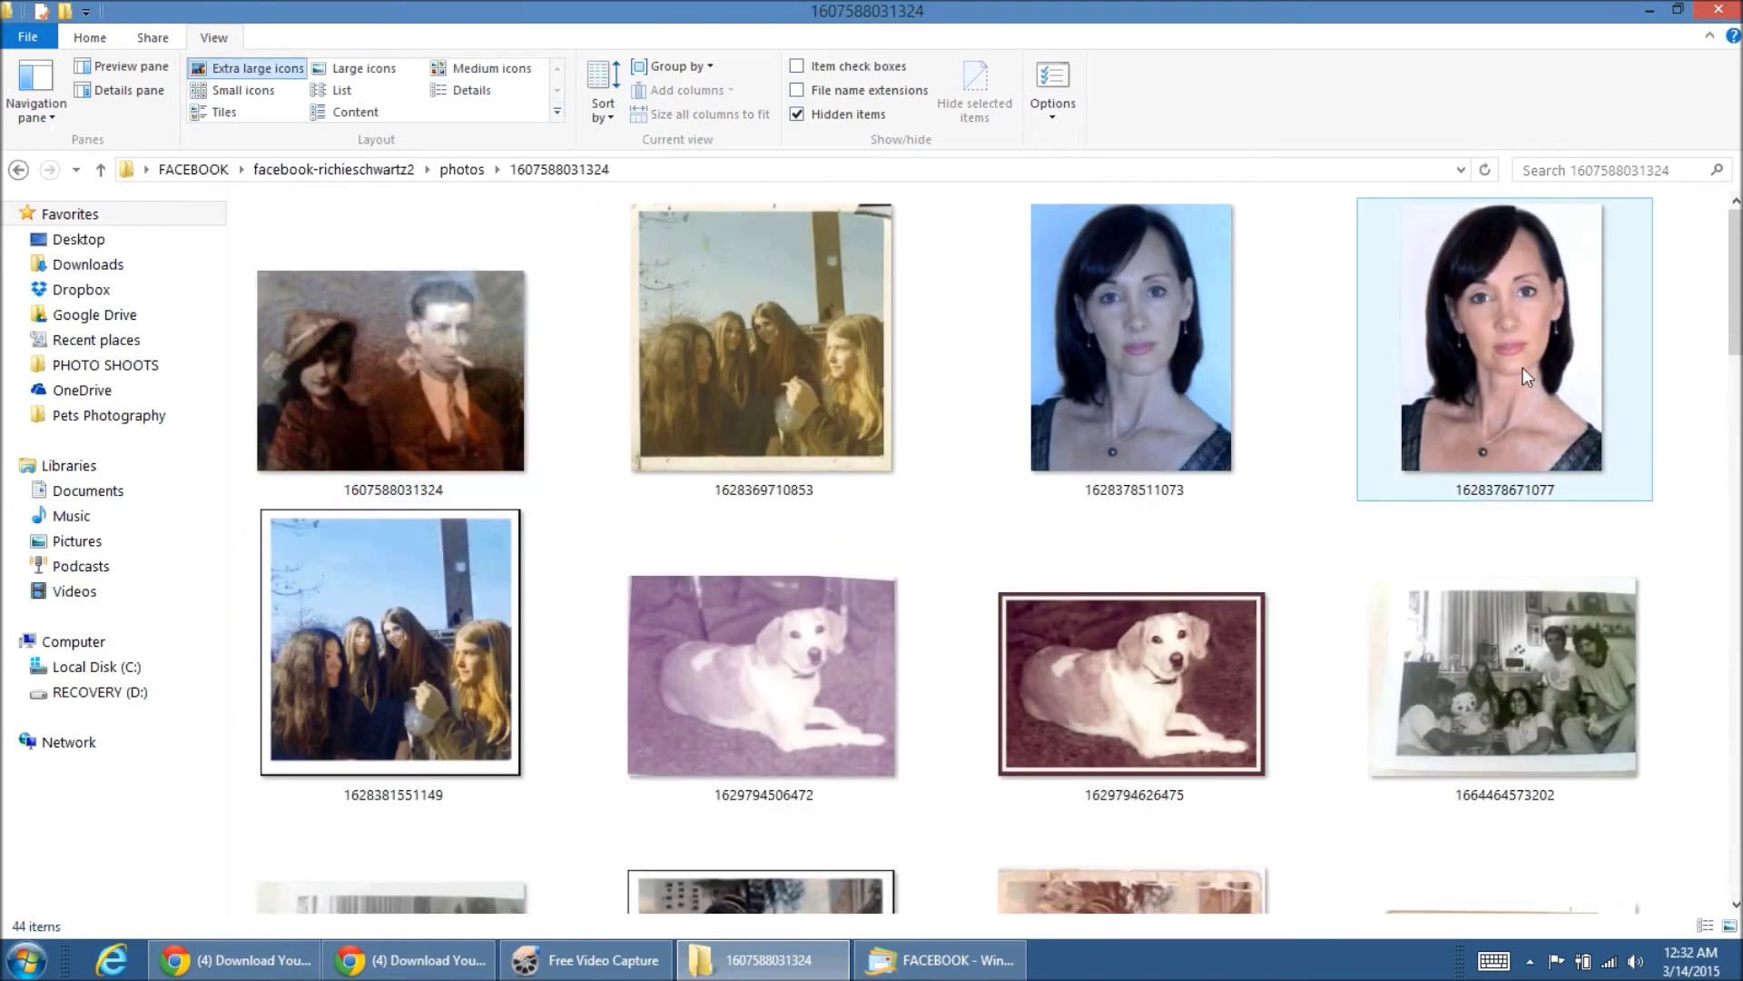
{"action": "left_click_drag", "start_coordinate": [1727, 324], "coordinate": [1727, 281]}
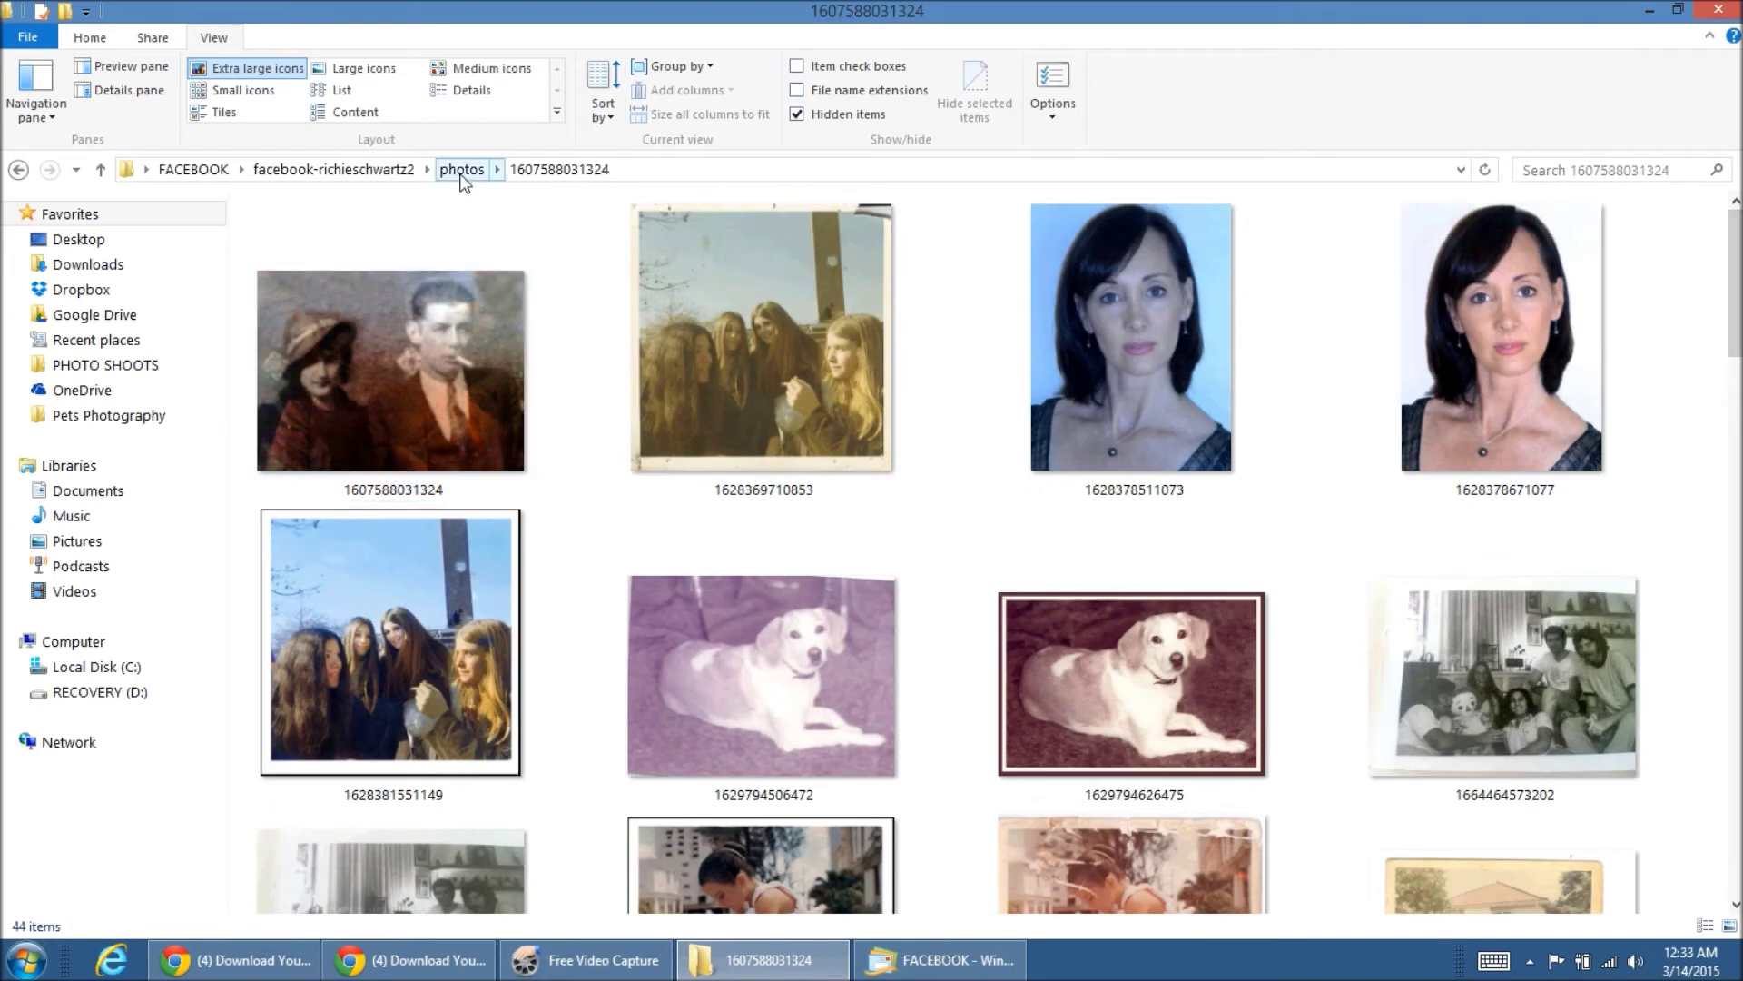
{"action": "left_click", "coordinate": [462, 169]}
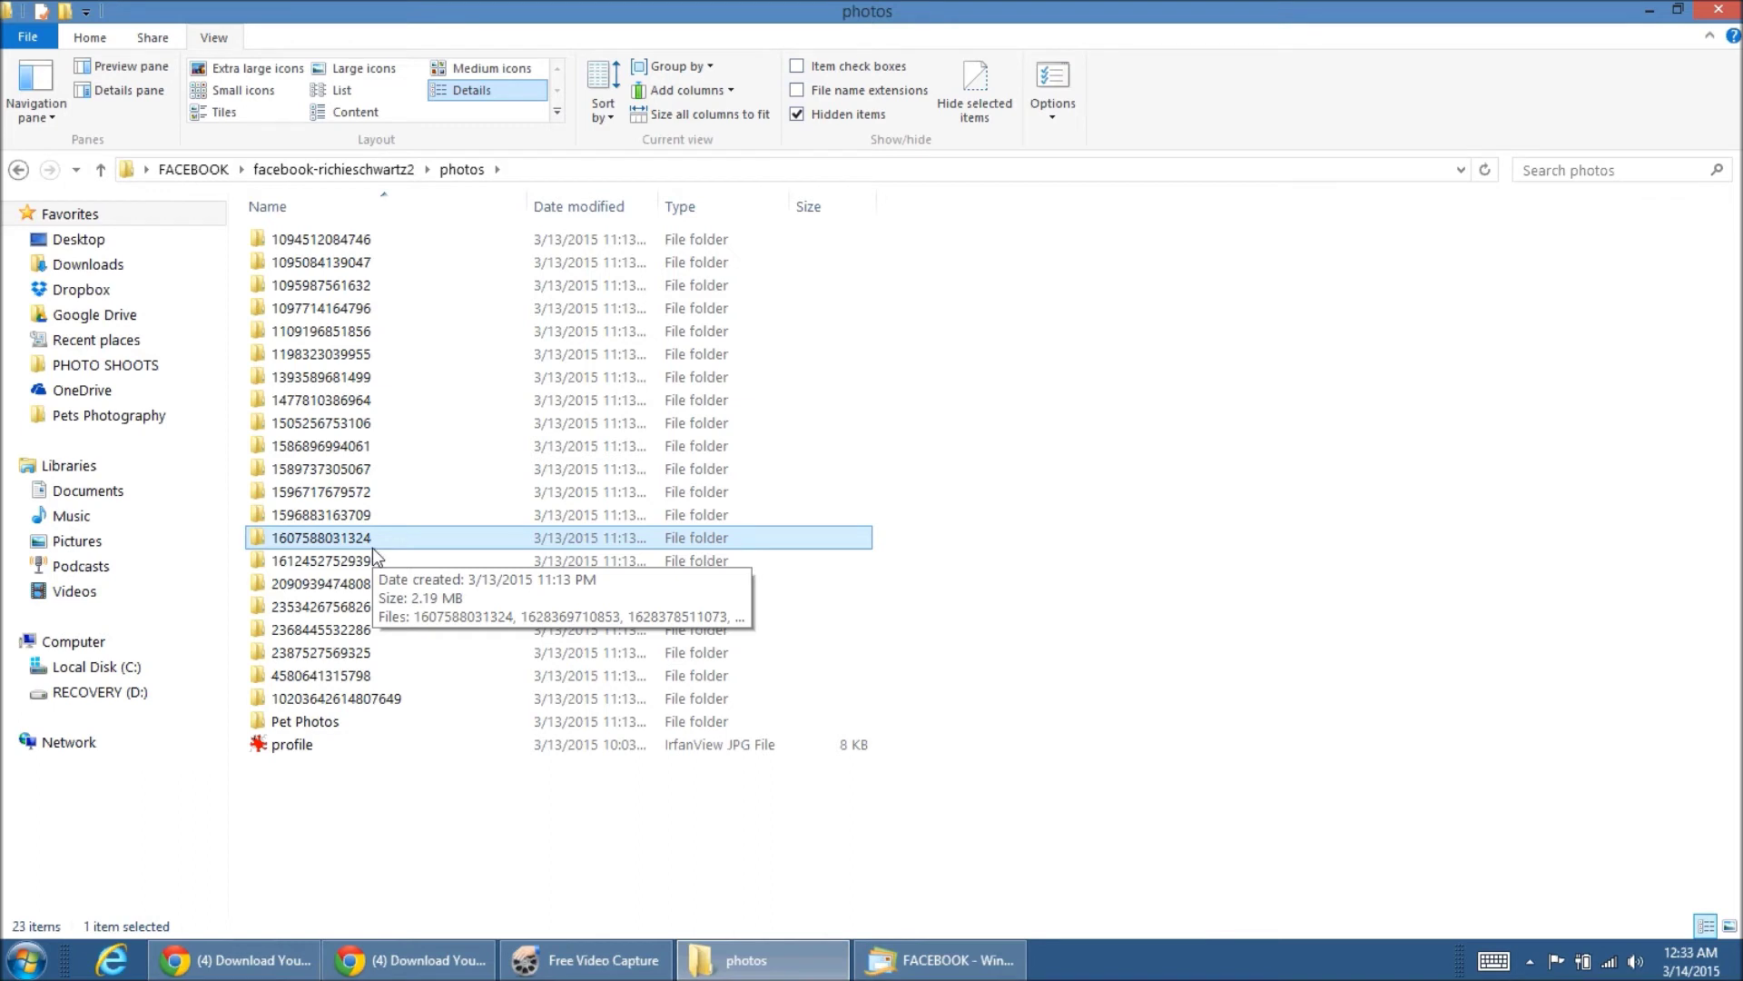
Step: Go up to the main archive folder and open its html folder of 17 pages
{"action": "left_click", "coordinate": [349, 171]}
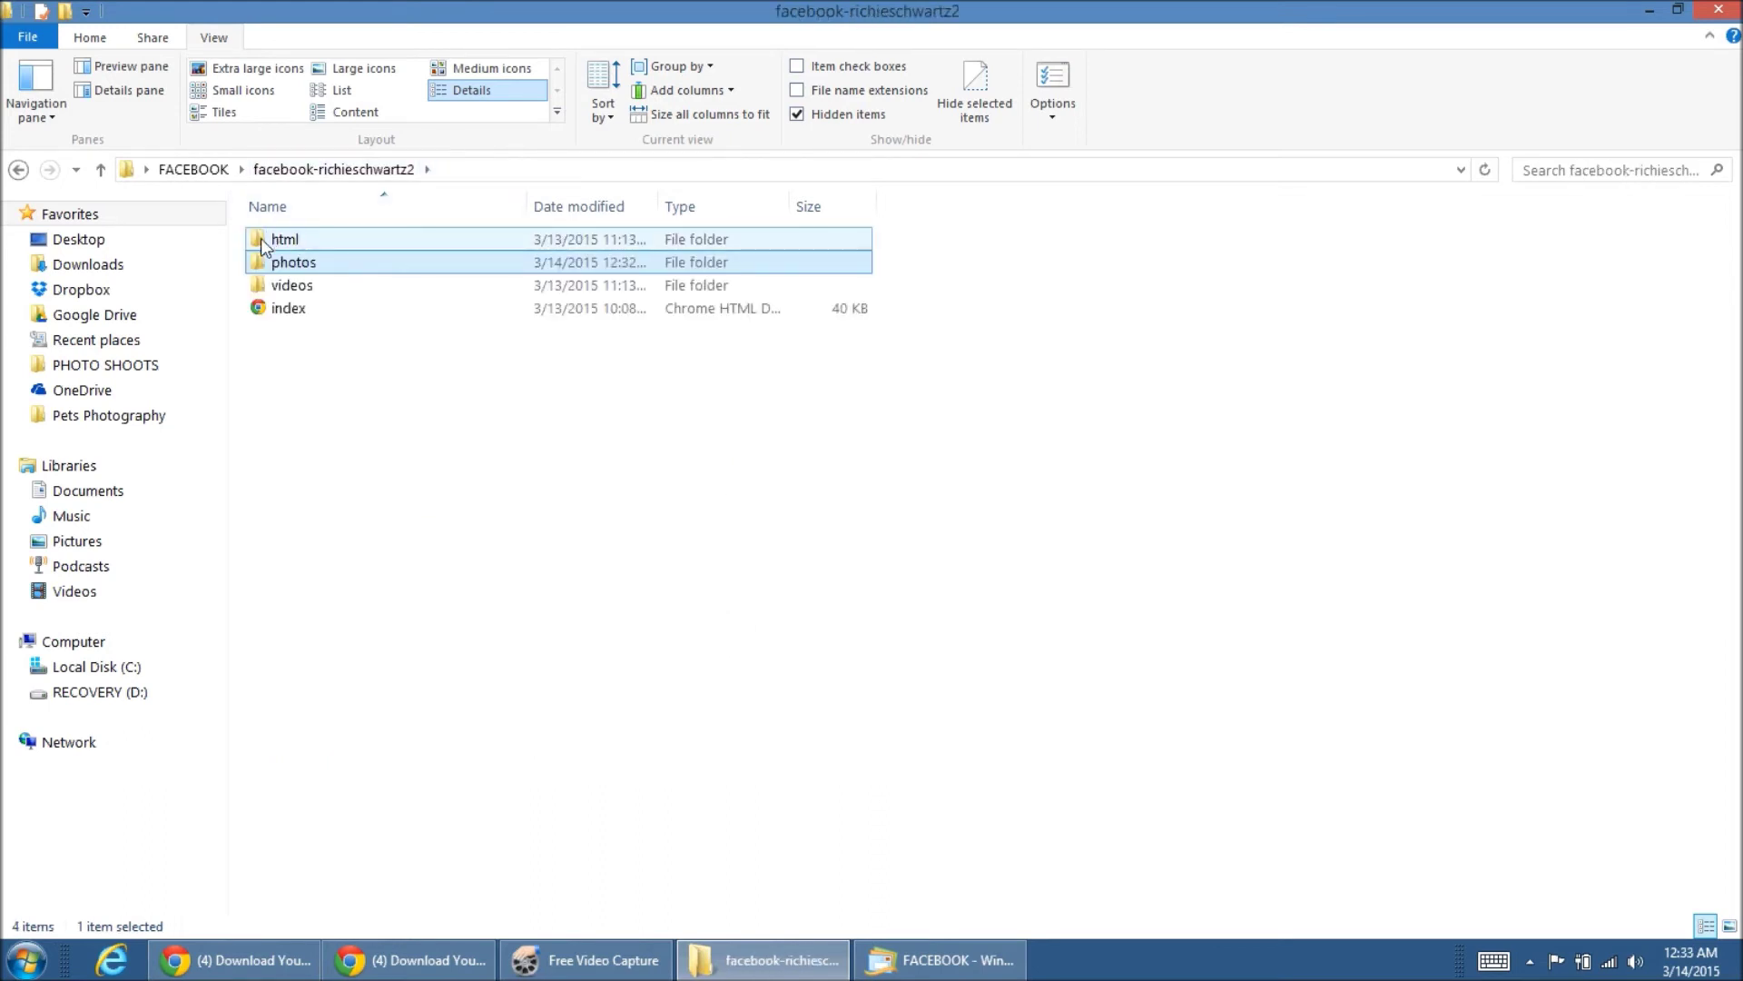
{"action": "double_click", "coordinate": [269, 239]}
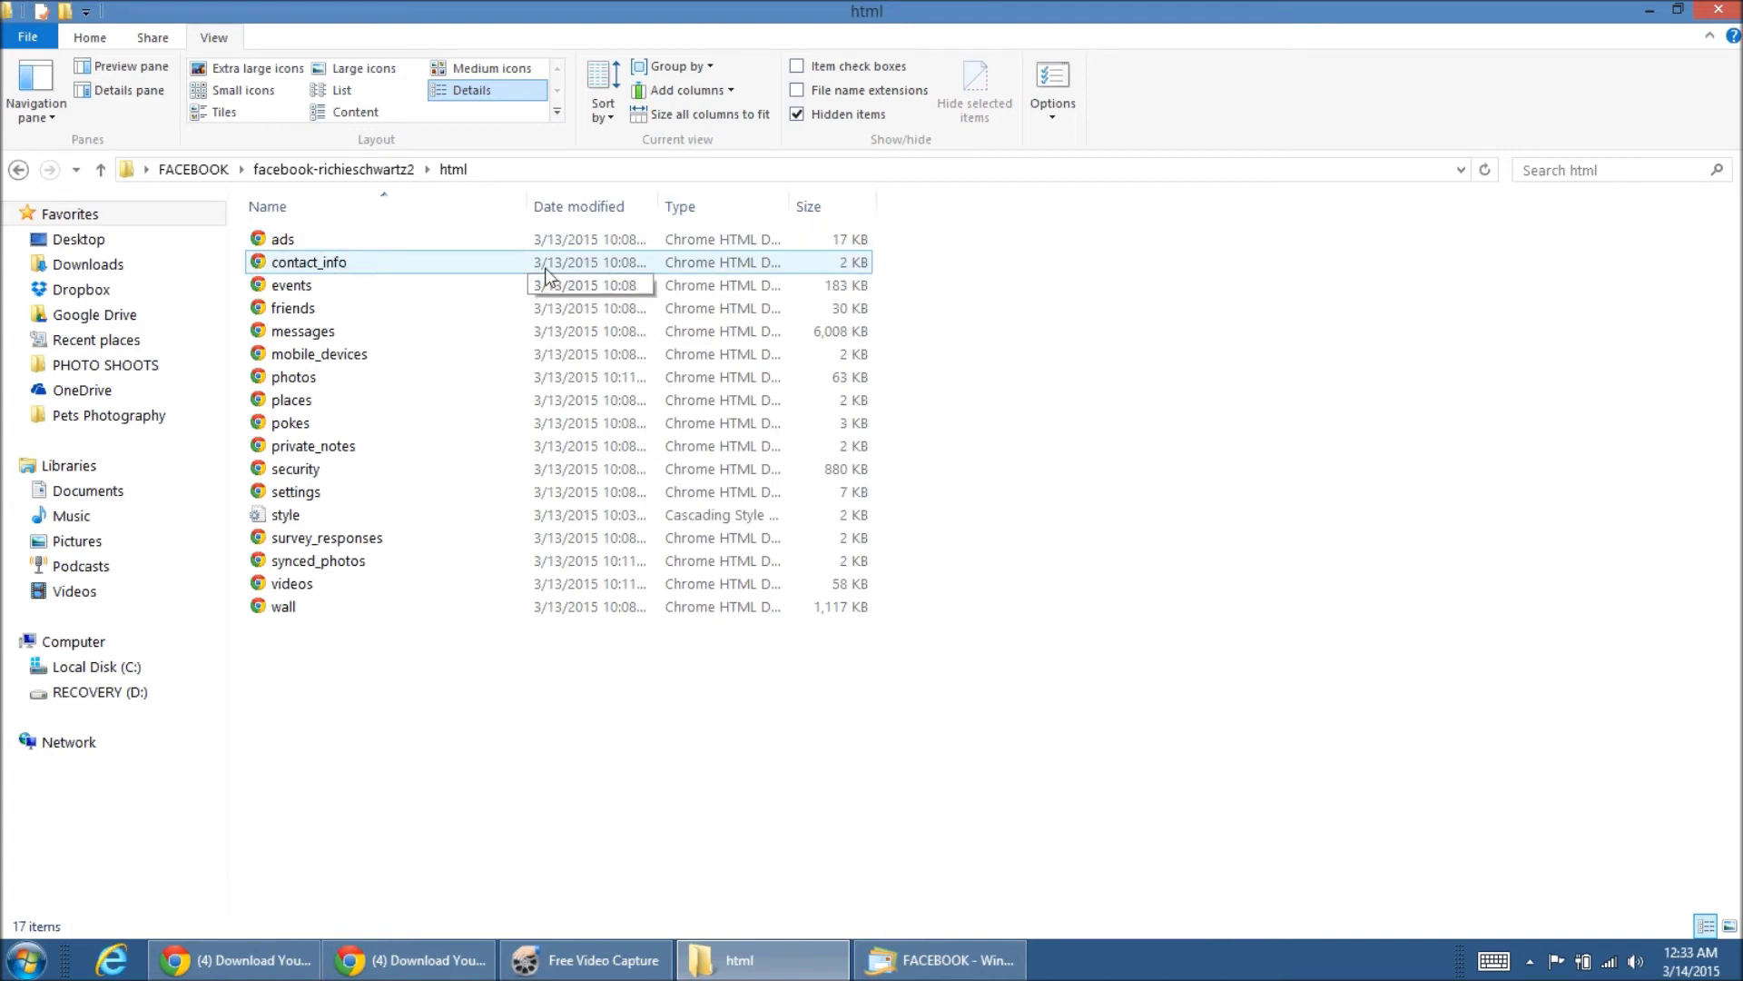
Step: Open contact_info.htm in Chrome, then switch to the archived Events page
{"action": "double_click", "coordinate": [297, 264]}
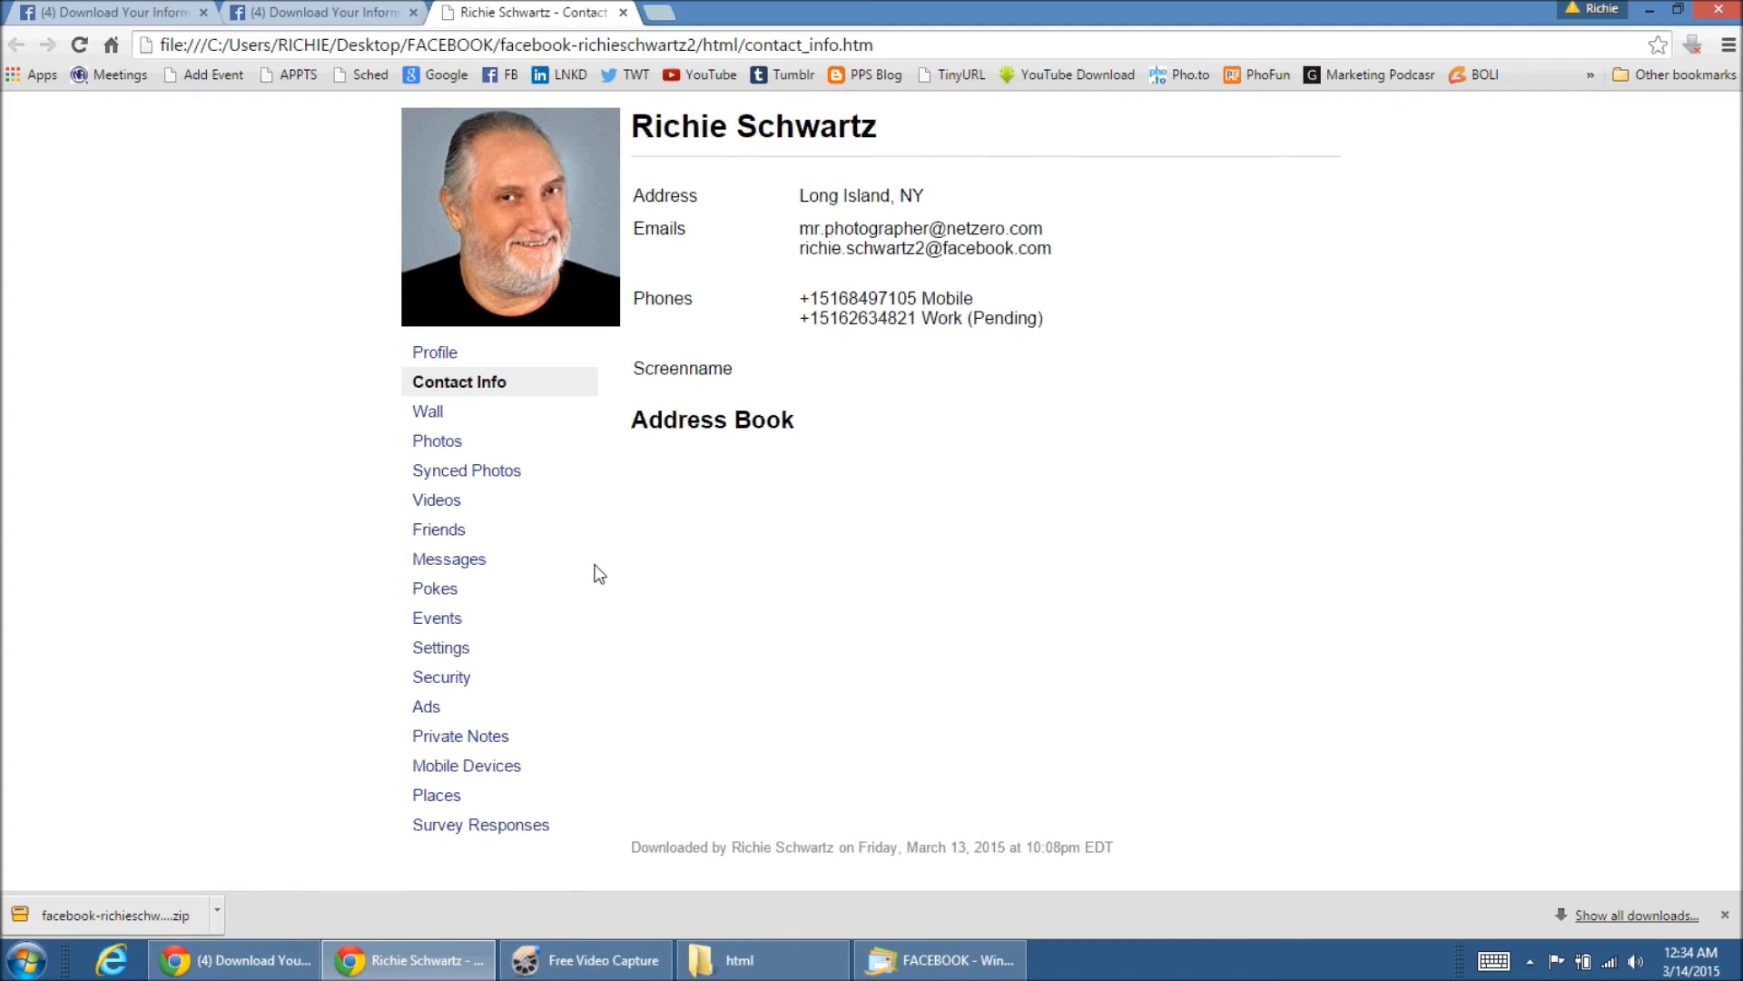
{"action": "left_click", "coordinate": [429, 617]}
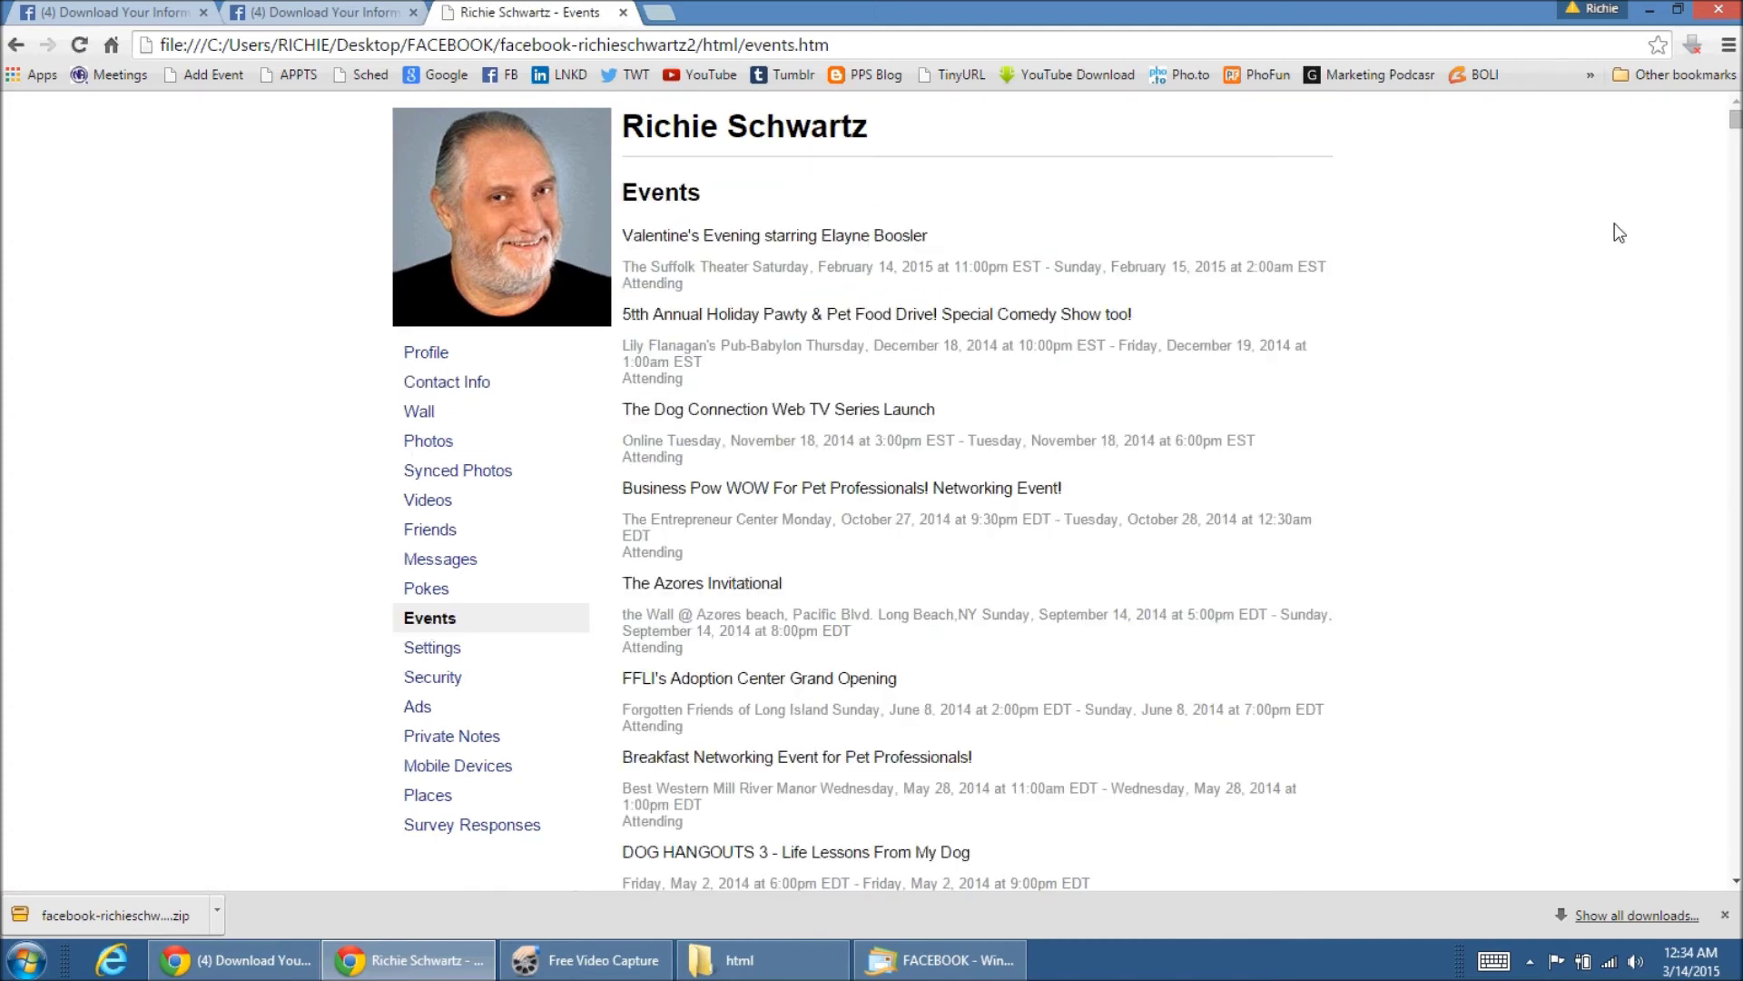
Step: Scroll the Events list down to the February 2010 Cover Party and back to the top
{"action": "left_click_drag", "start_coordinate": [1736, 136], "coordinate": [1734, 871]}
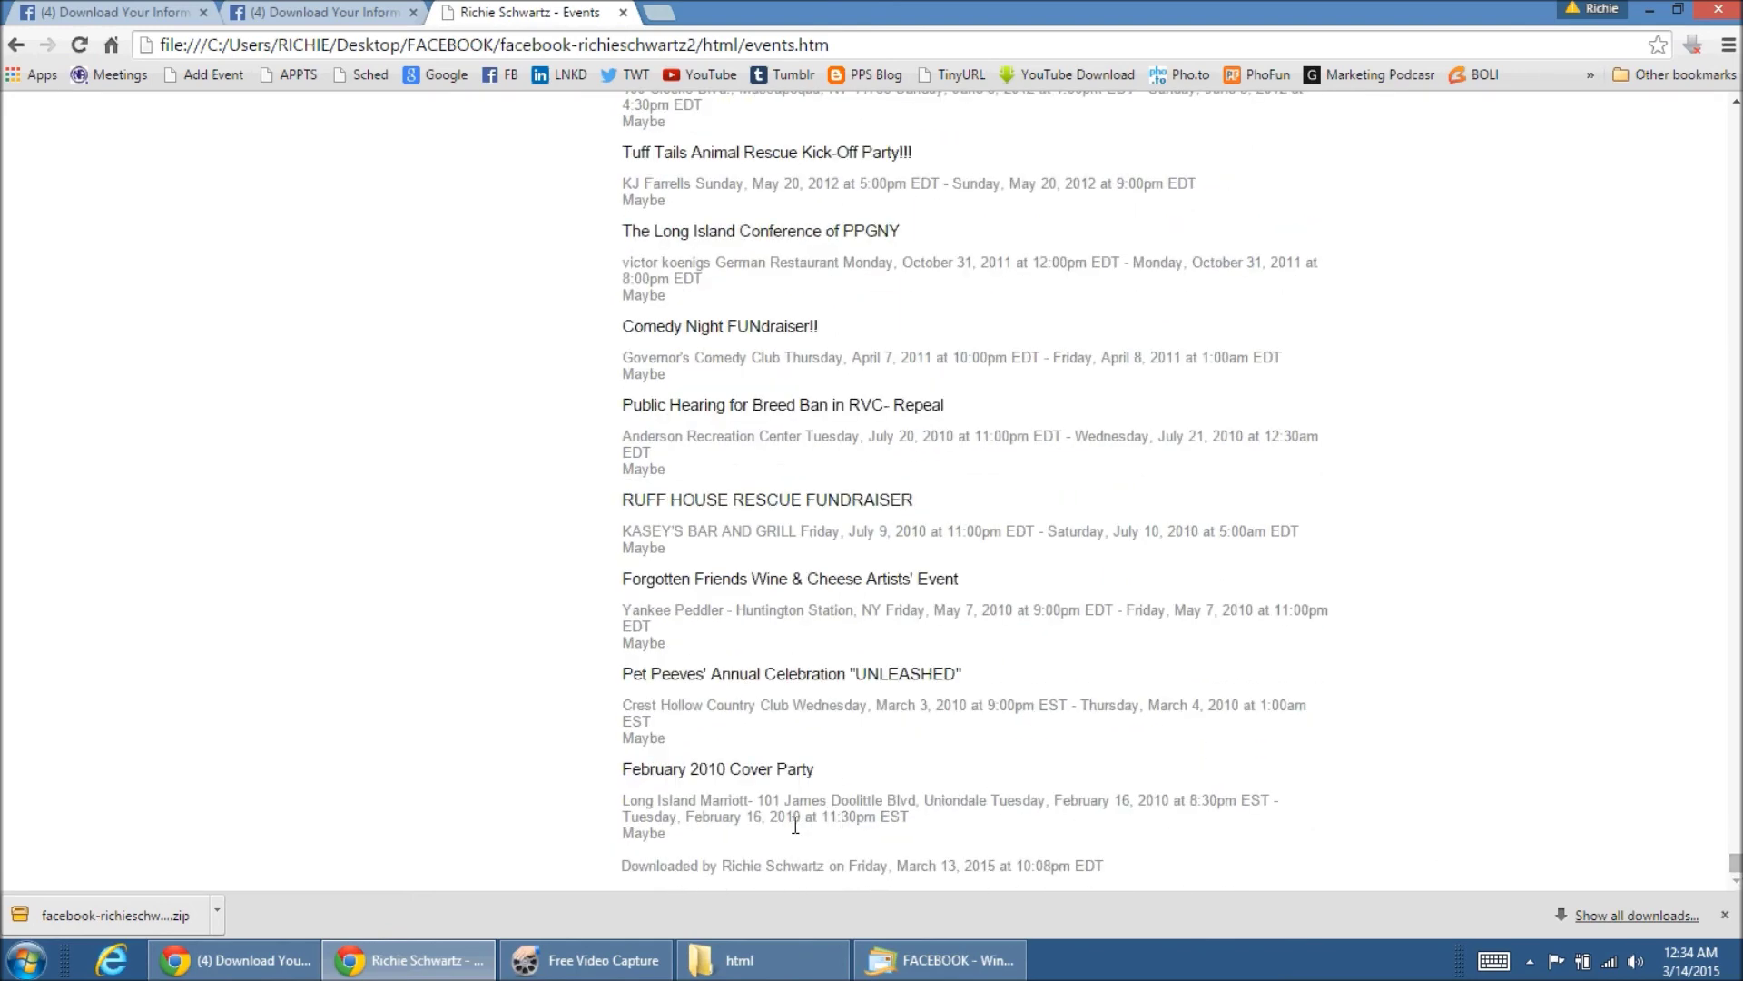
{"action": "scroll", "coordinate": [1727, 878], "scroll_direction": "up", "scroll_amount": 1}
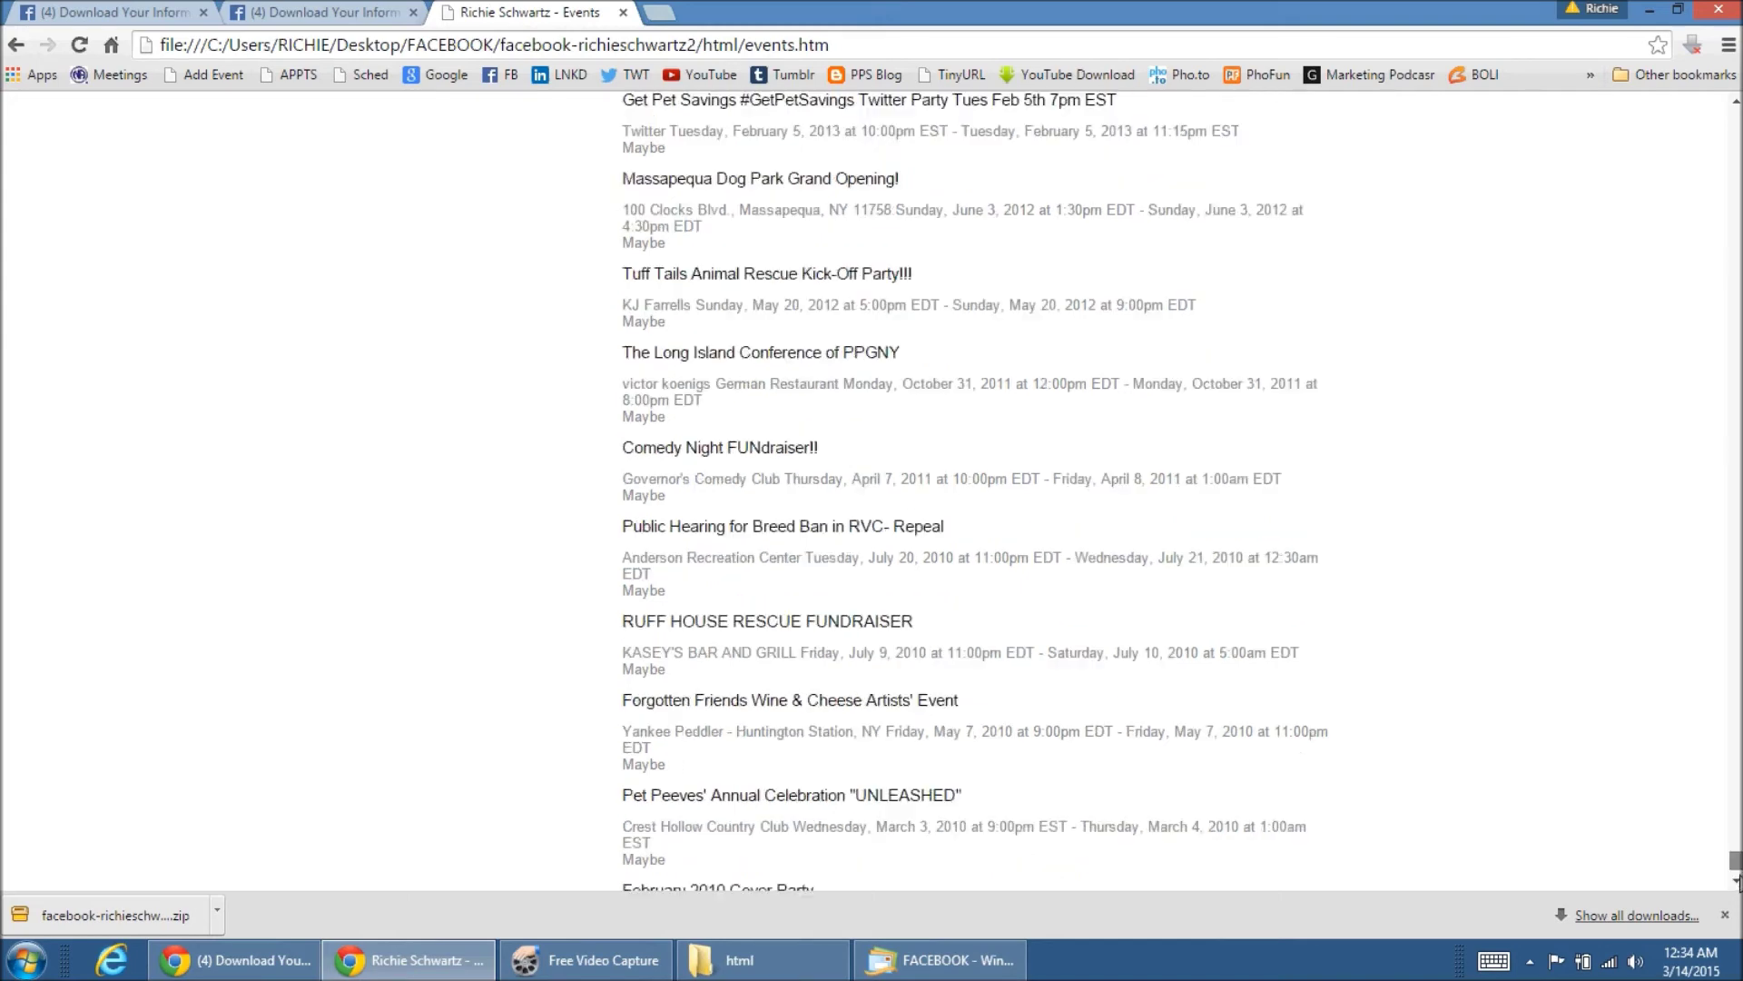
{"action": "scroll", "coordinate": [1739, 888], "scroll_direction": "down", "scroll_amount": 1}
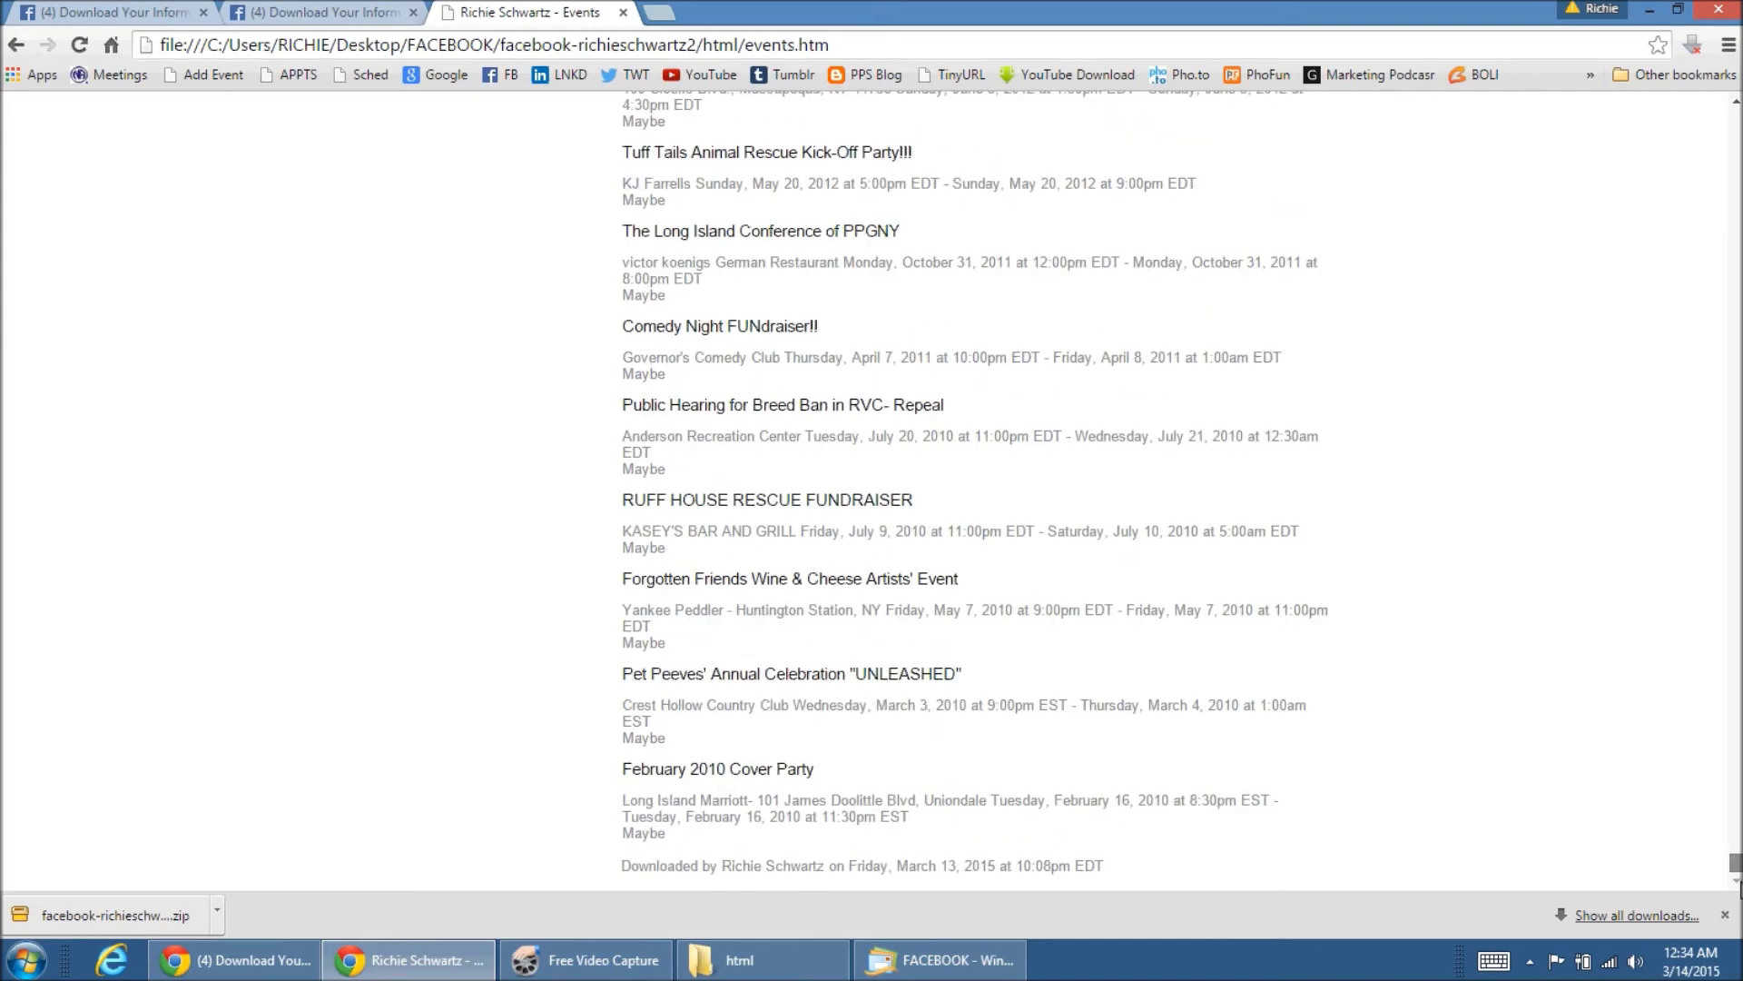
{"action": "scroll", "coordinate": [1739, 885], "scroll_direction": "up", "scroll_amount": 10}
{"action": "scroll", "coordinate": [1738, 886], "scroll_direction": "down", "scroll_amount": 10}
{"action": "left_click_drag", "start_coordinate": [1736, 869], "coordinate": [1734, 123]}
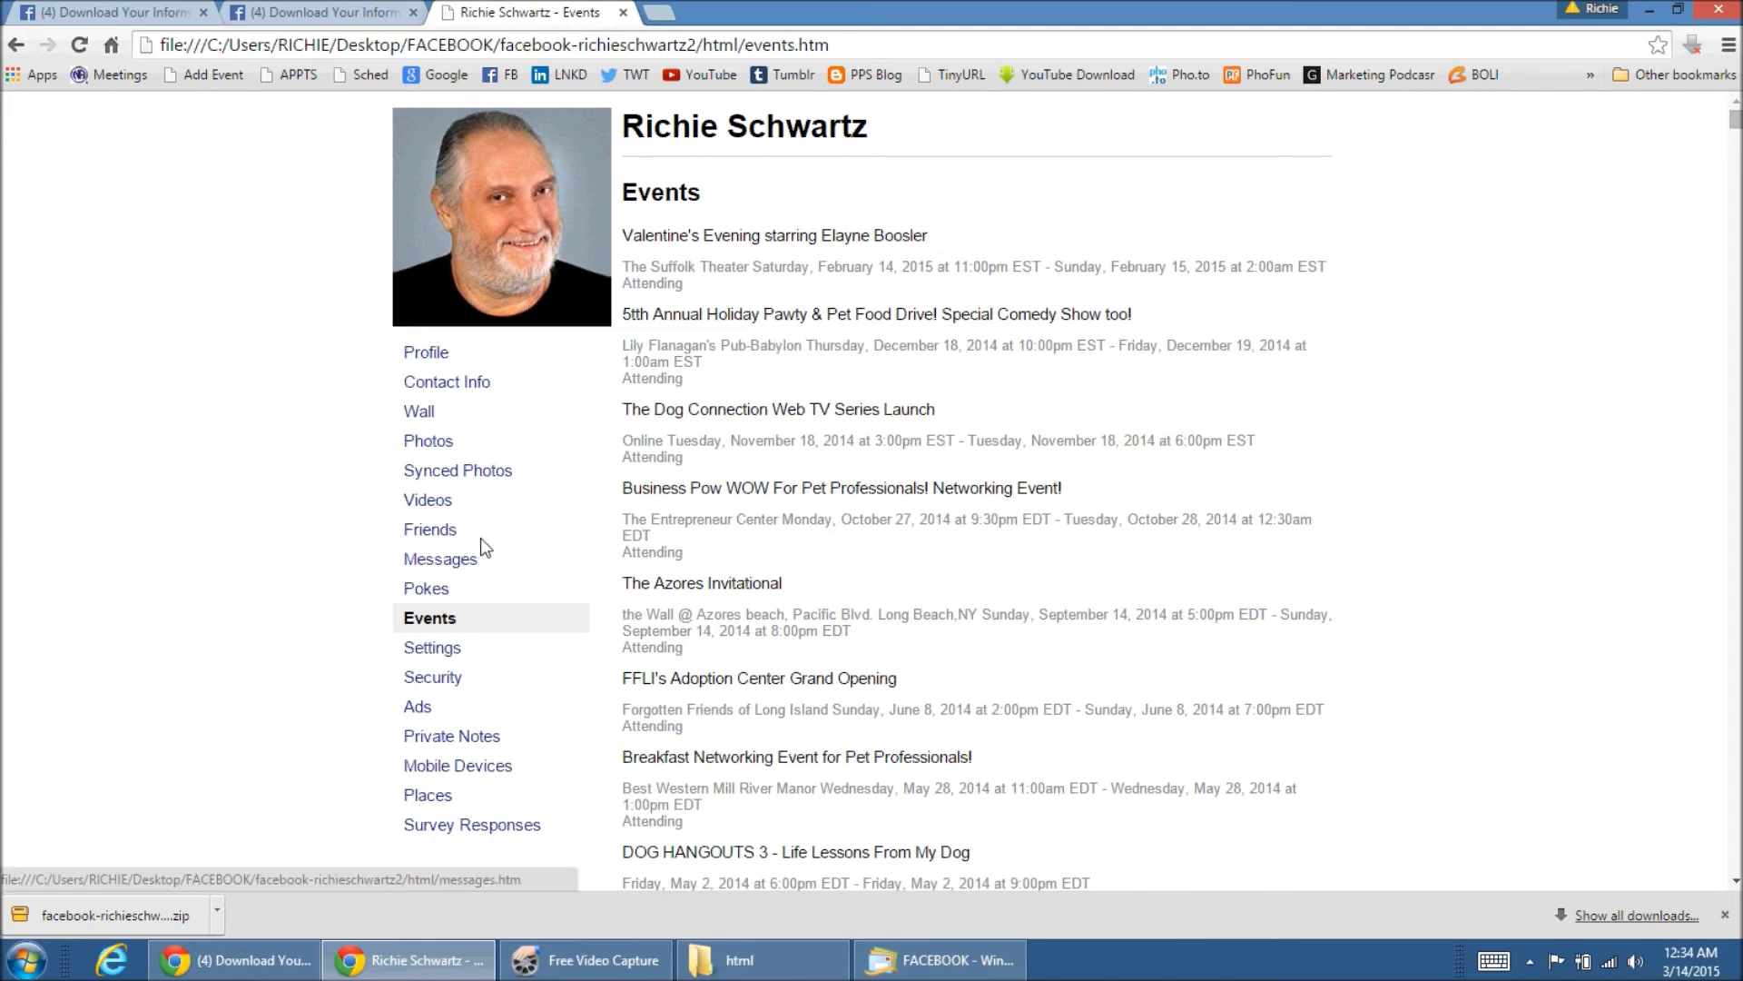
{"action": "left_click", "coordinate": [433, 532]}
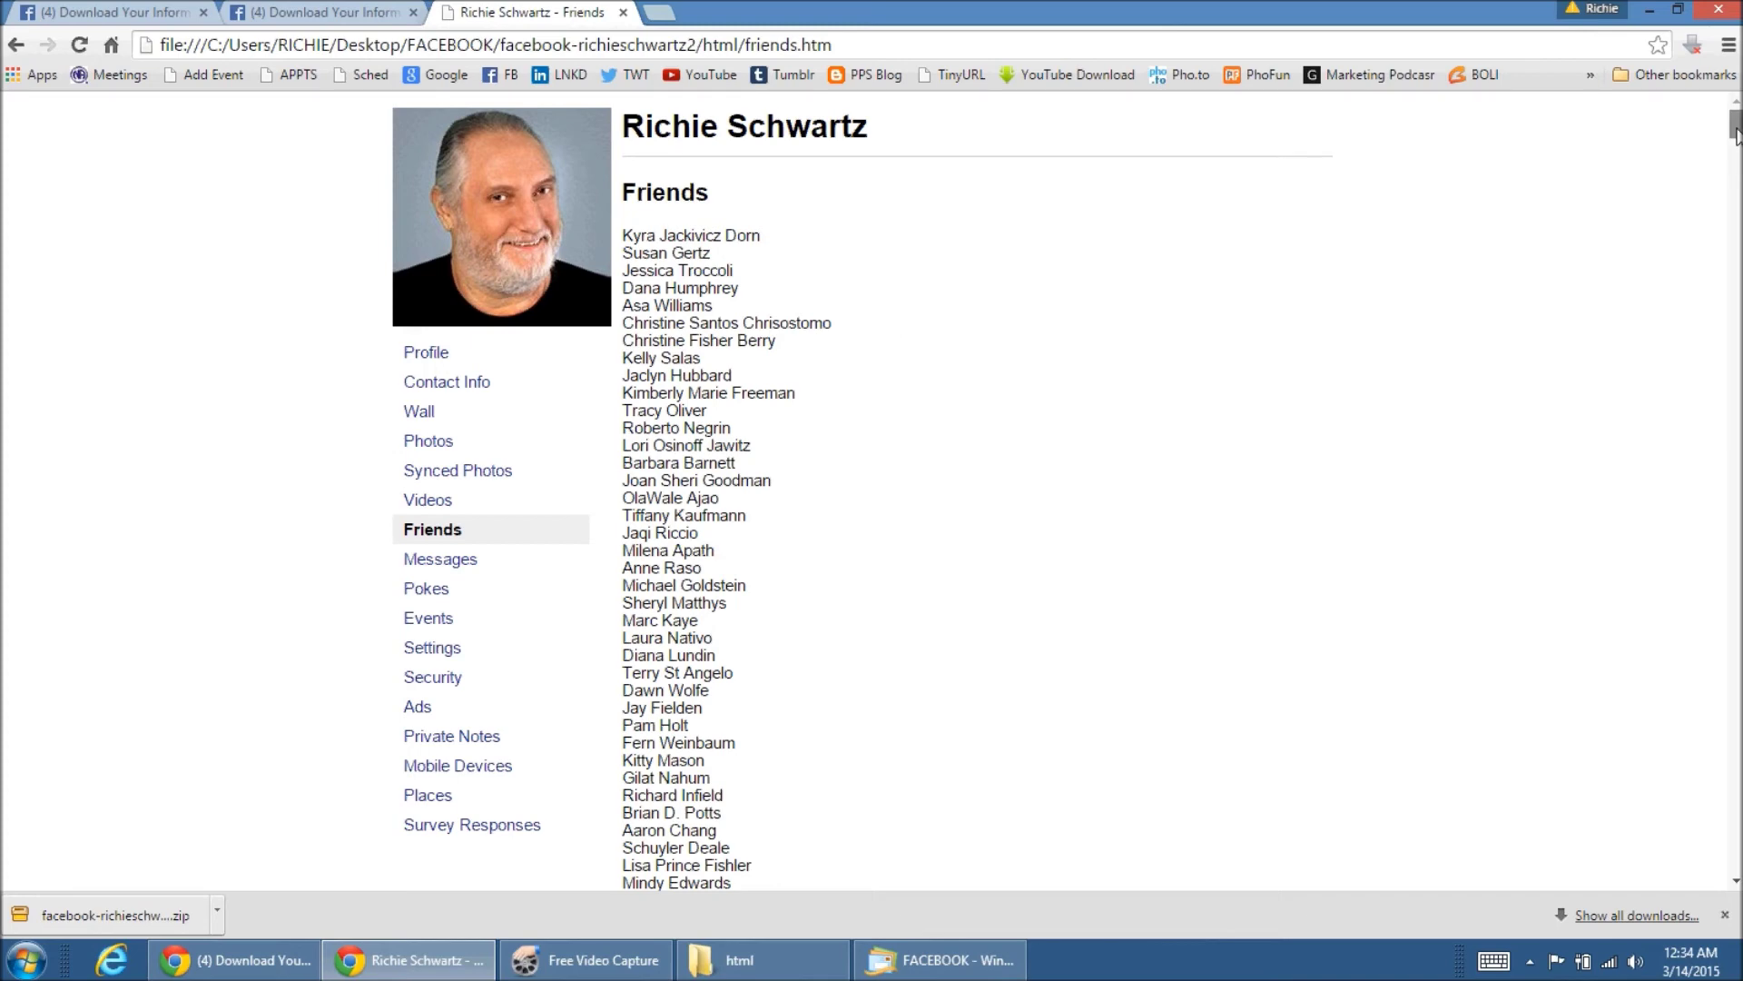
{"action": "left_click_drag", "start_coordinate": [1736, 135], "coordinate": [1736, 178]}
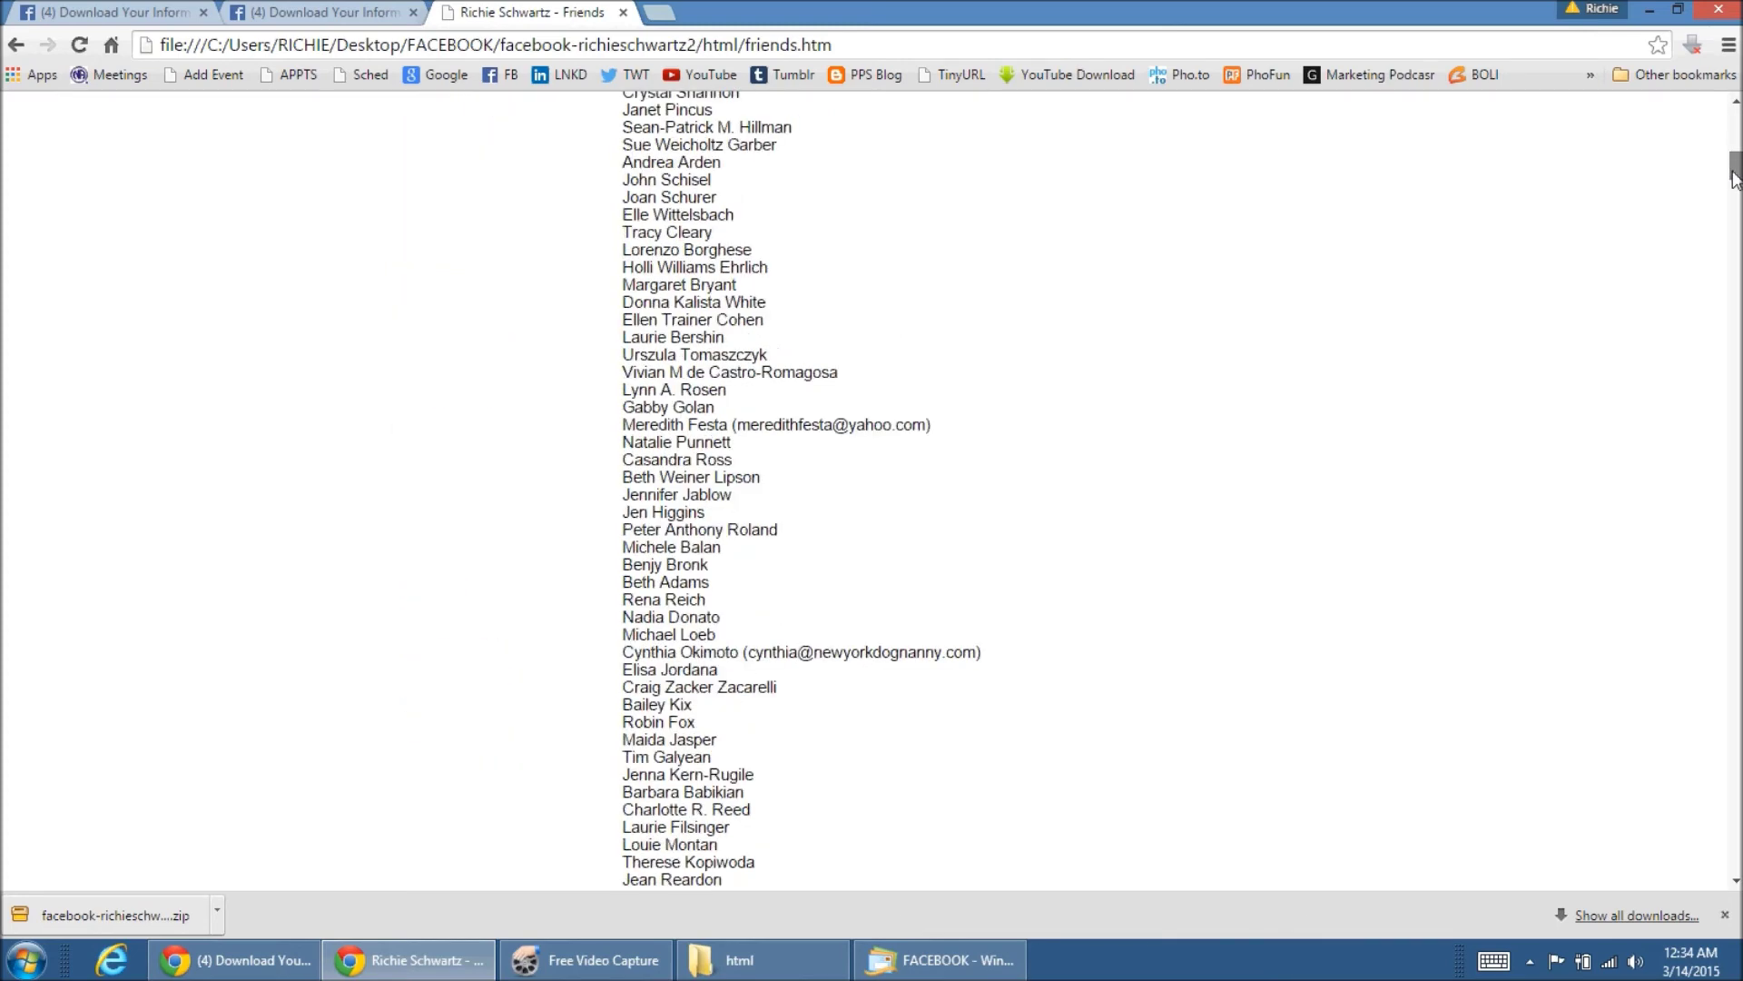
{"action": "left_click_drag", "start_coordinate": [1736, 178], "coordinate": [1736, 190]}
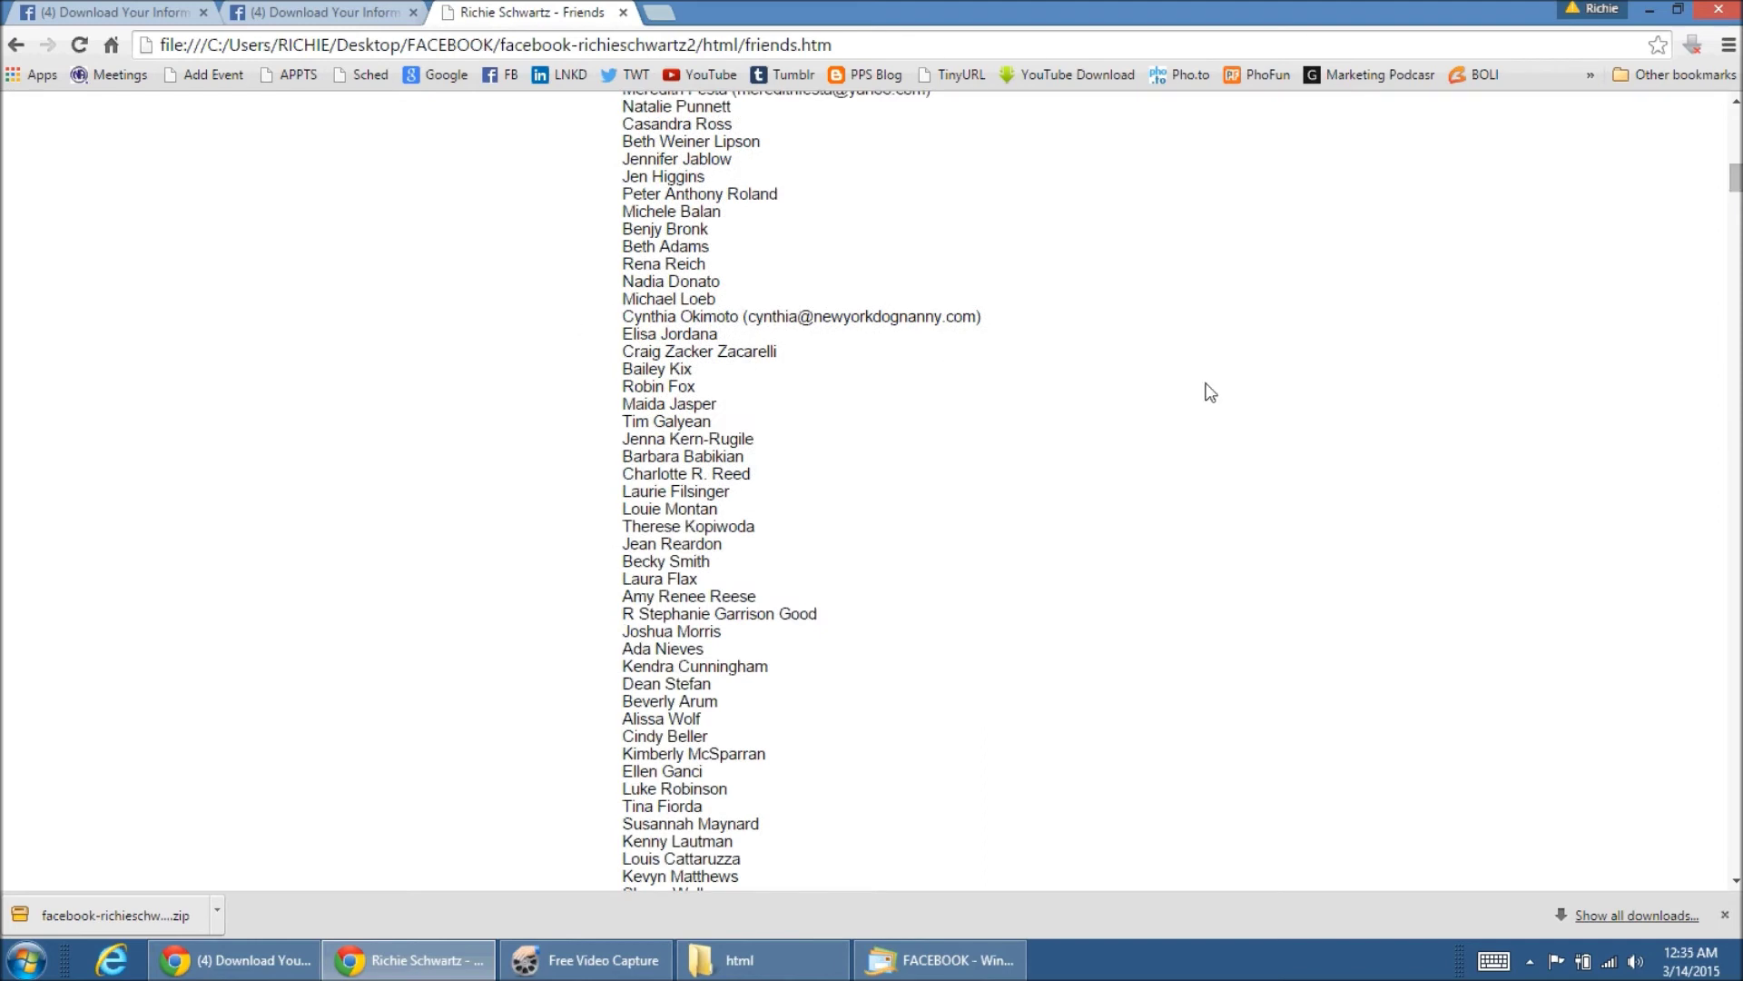
{"action": "left_click_drag", "start_coordinate": [1735, 186], "coordinate": [1736, 694]}
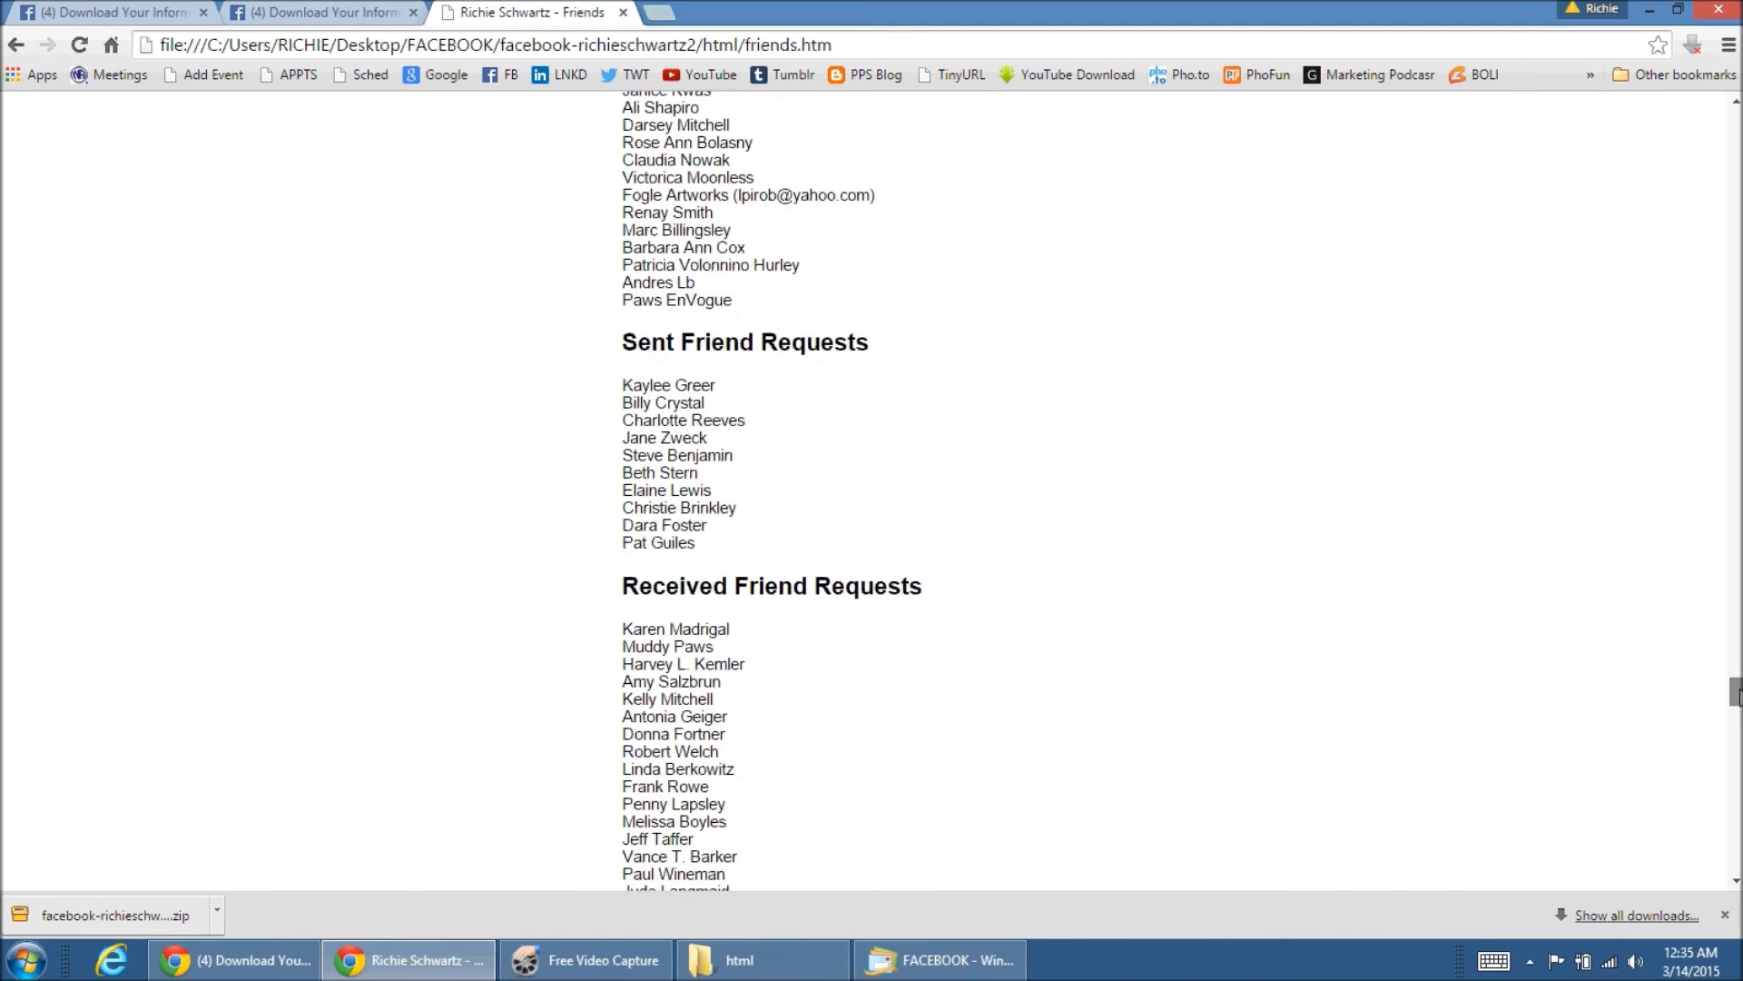
{"action": "left_click_drag", "start_coordinate": [1736, 694], "coordinate": [1736, 709]}
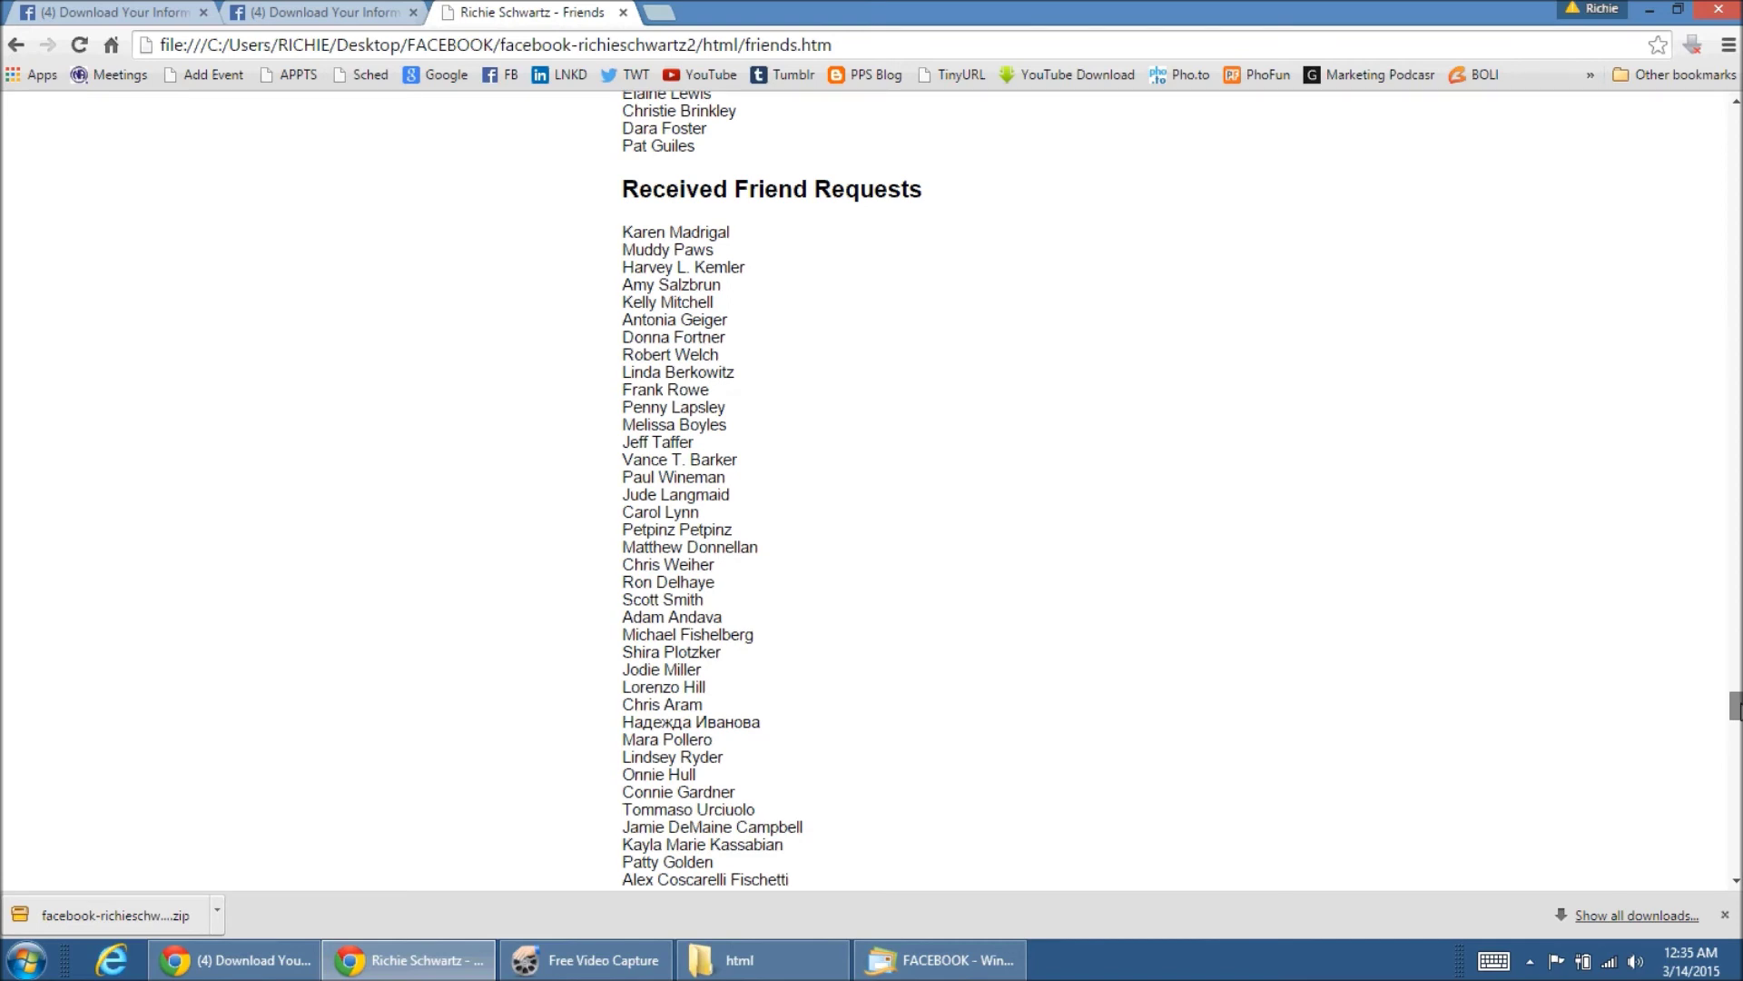
{"action": "left_click_drag", "start_coordinate": [1736, 705], "coordinate": [1735, 730]}
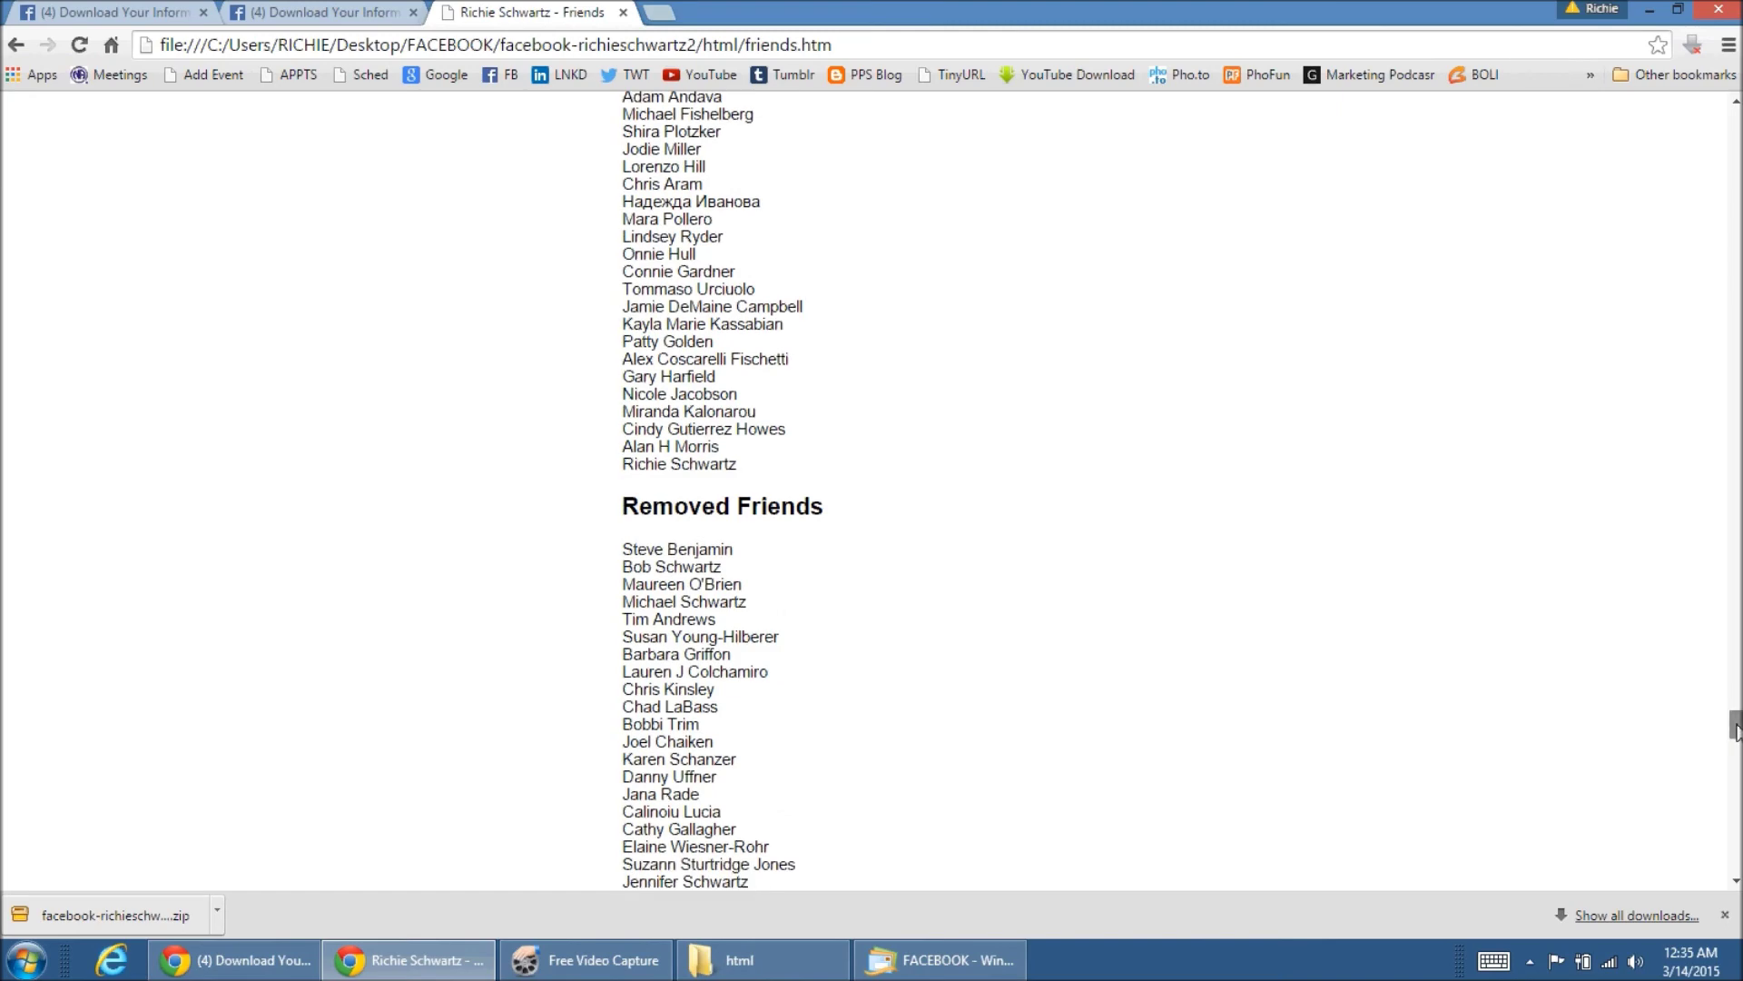
{"action": "left_click_drag", "start_coordinate": [1736, 729], "coordinate": [1736, 783]}
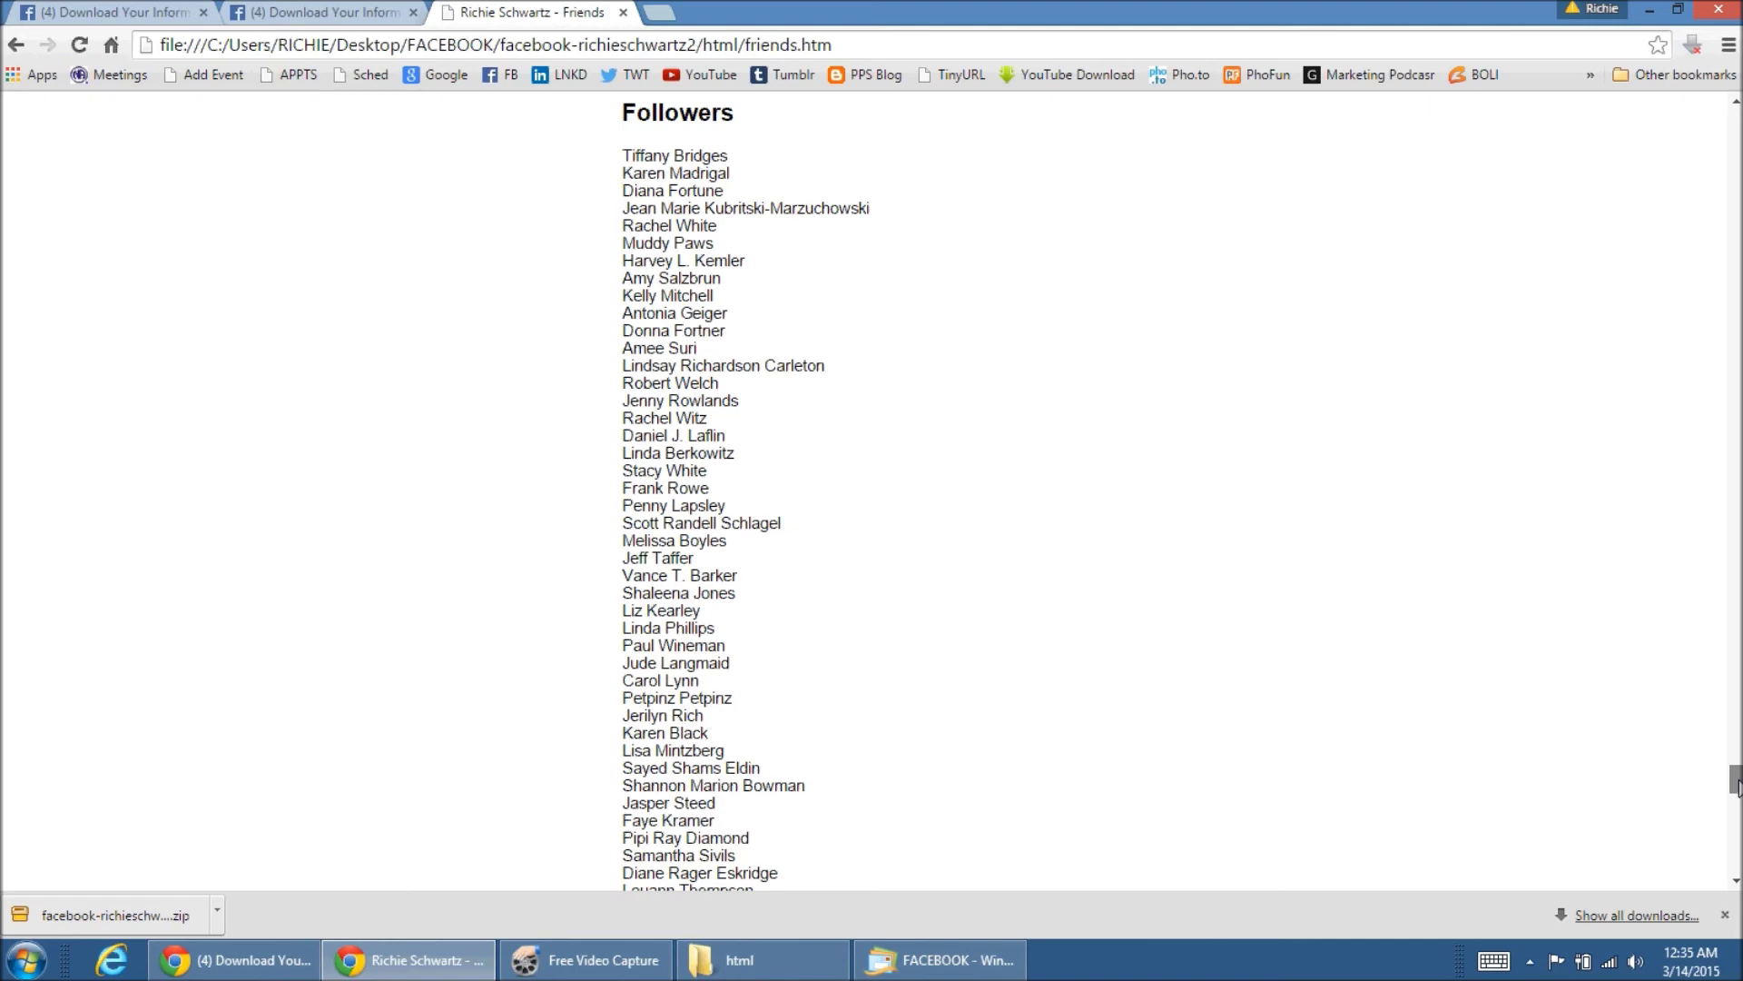
{"action": "left_click_drag", "start_coordinate": [1736, 783], "coordinate": [1736, 123]}
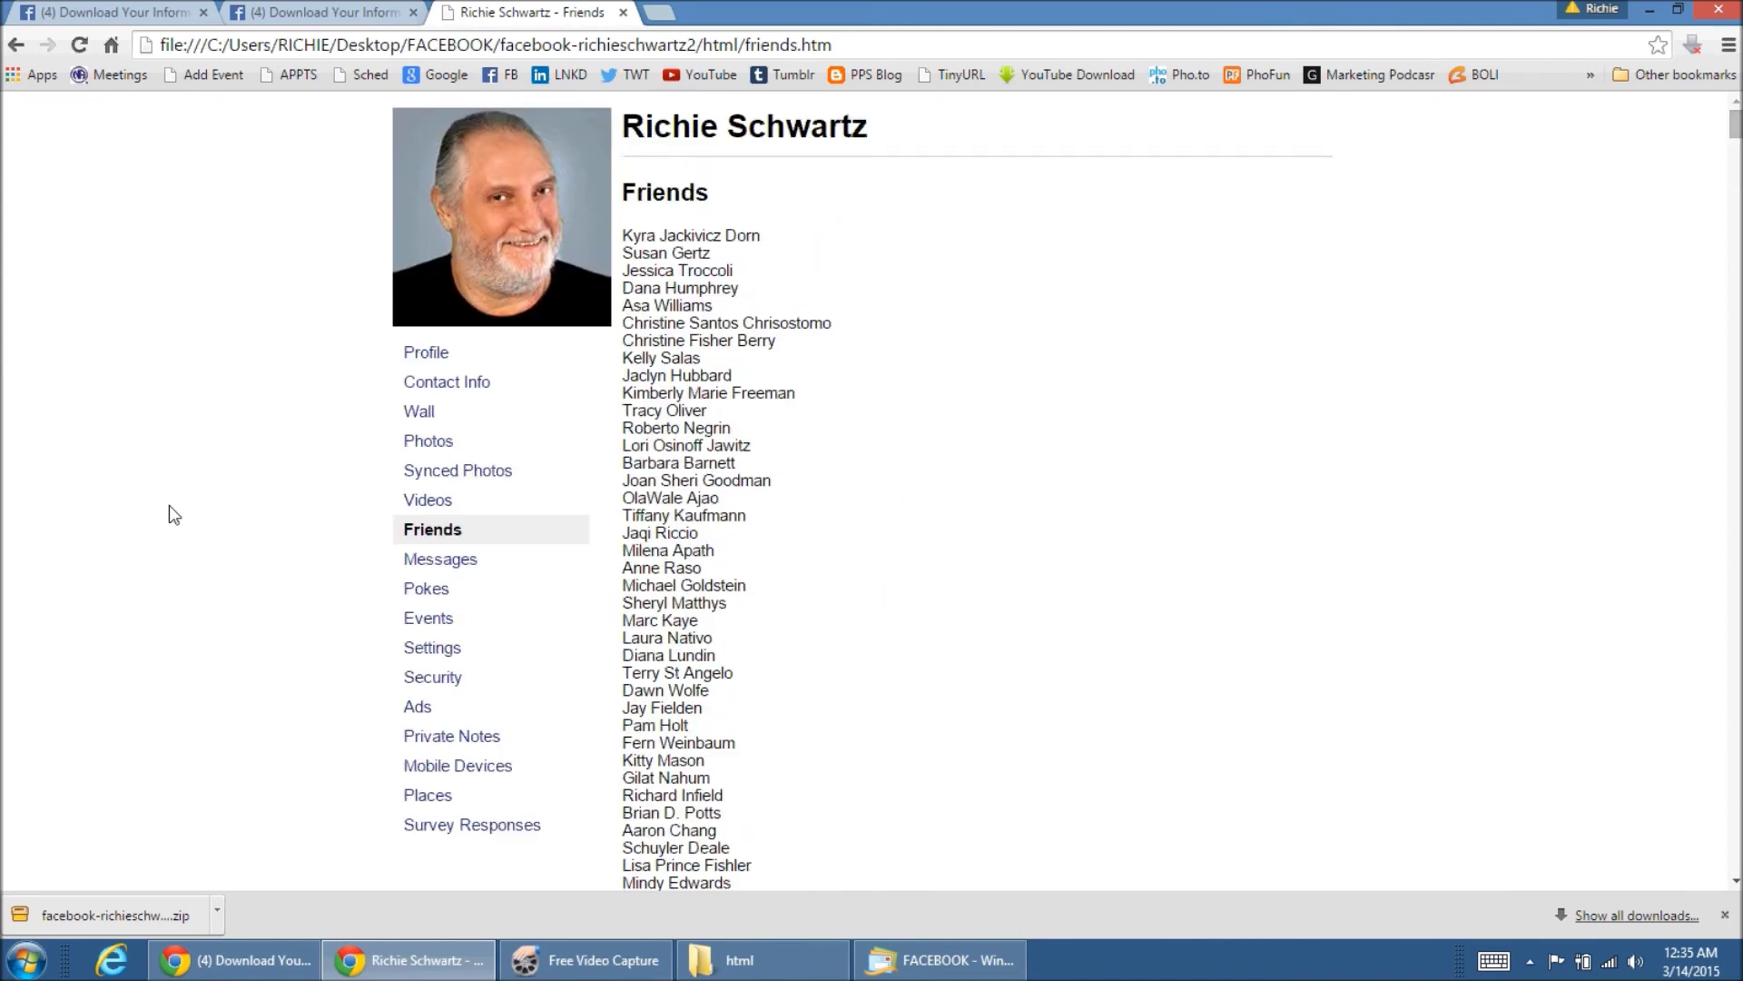
Step: Browse the archived Wall posts from March 2015 down to May 2010, then return to Friends
{"action": "left_click", "coordinate": [417, 412]}
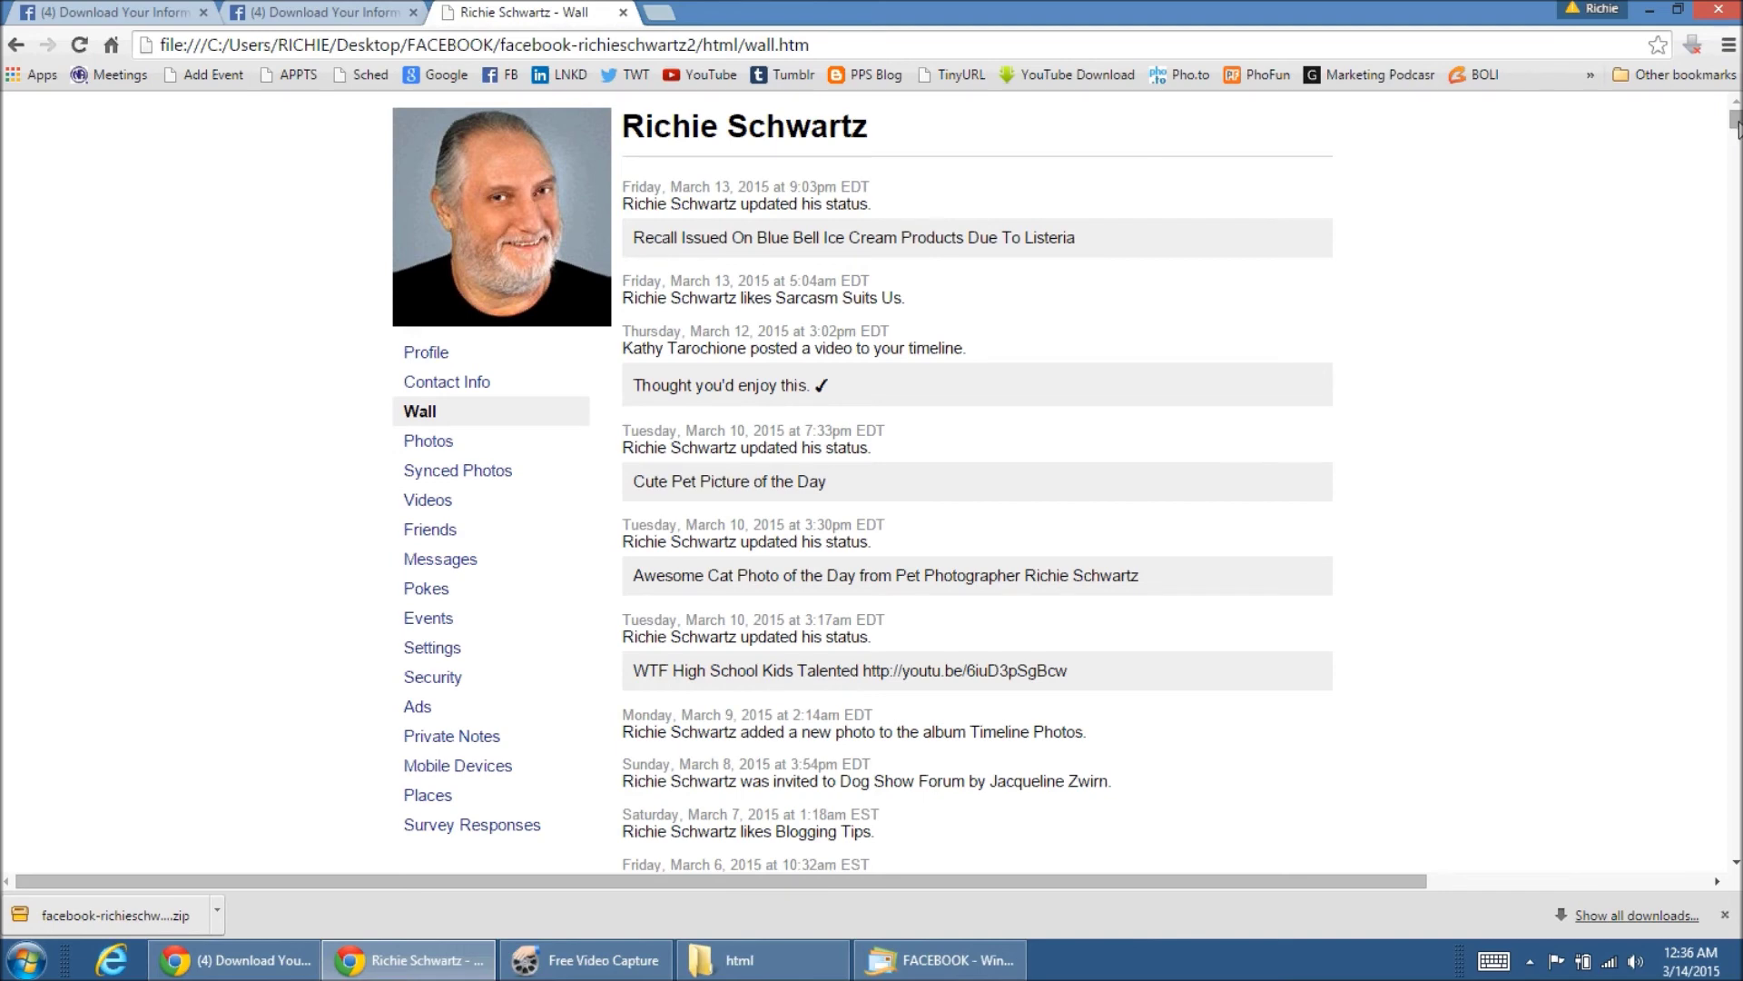
{"action": "left_click_drag", "start_coordinate": [1734, 120], "coordinate": [1735, 130]}
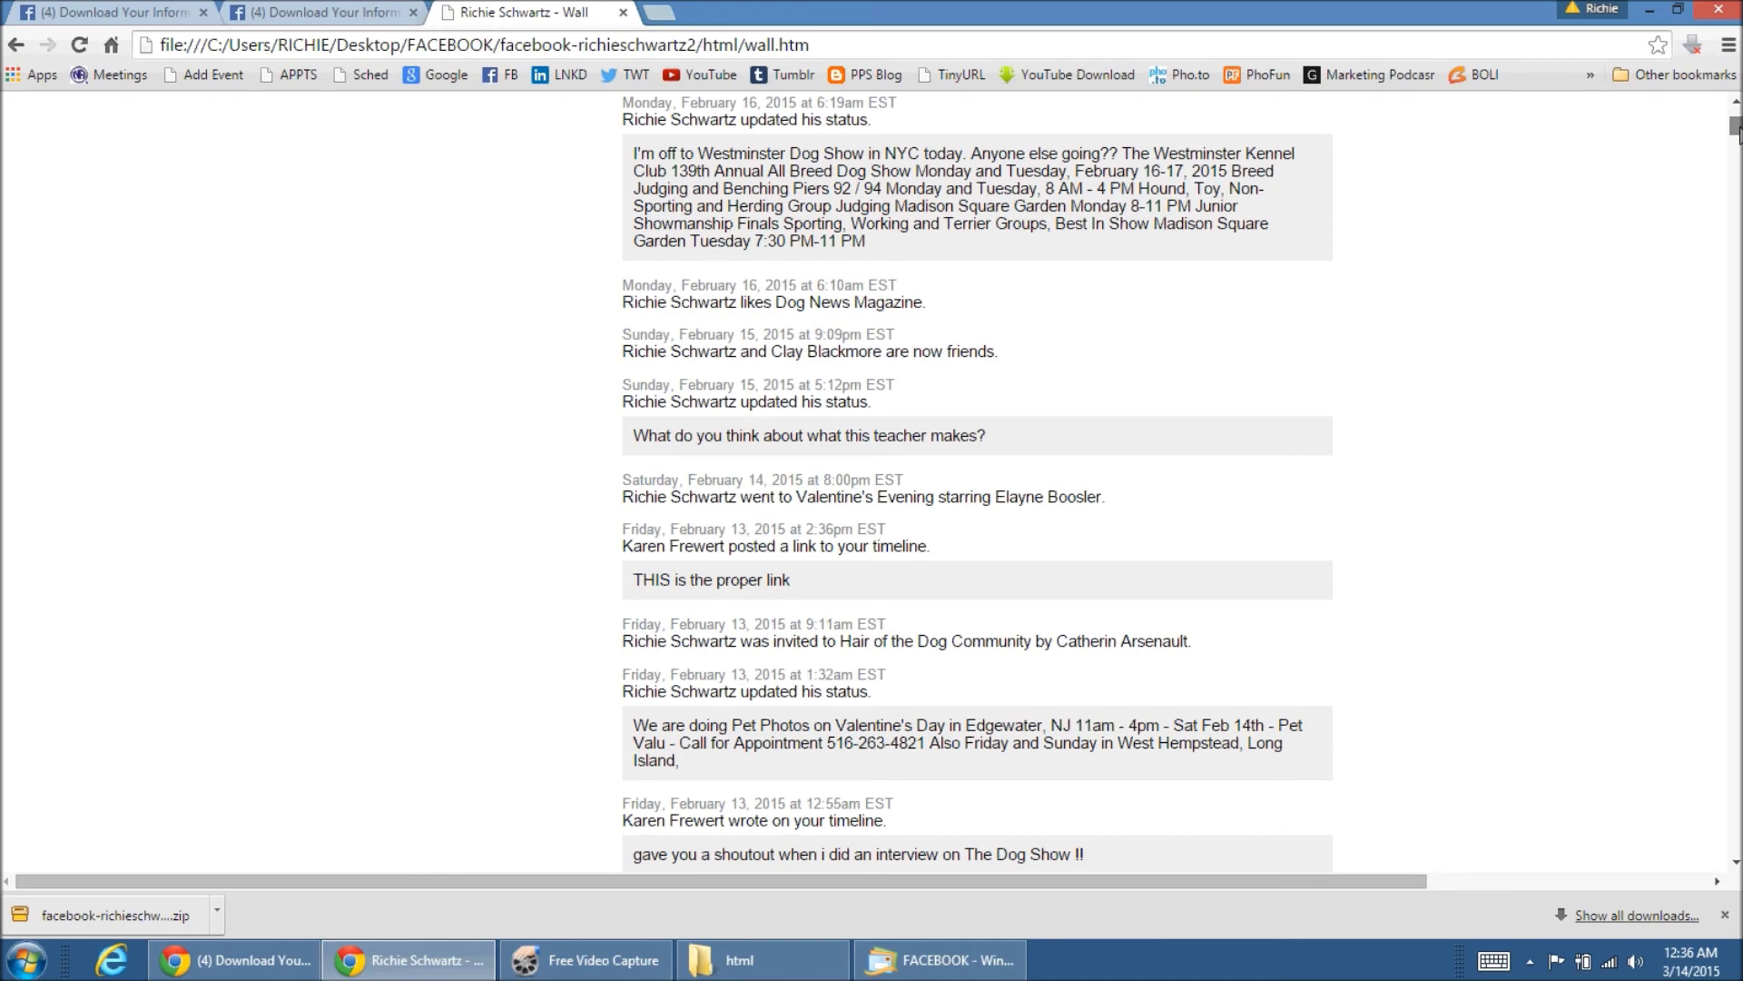
{"action": "left_click_drag", "start_coordinate": [1735, 130], "coordinate": [1735, 116]}
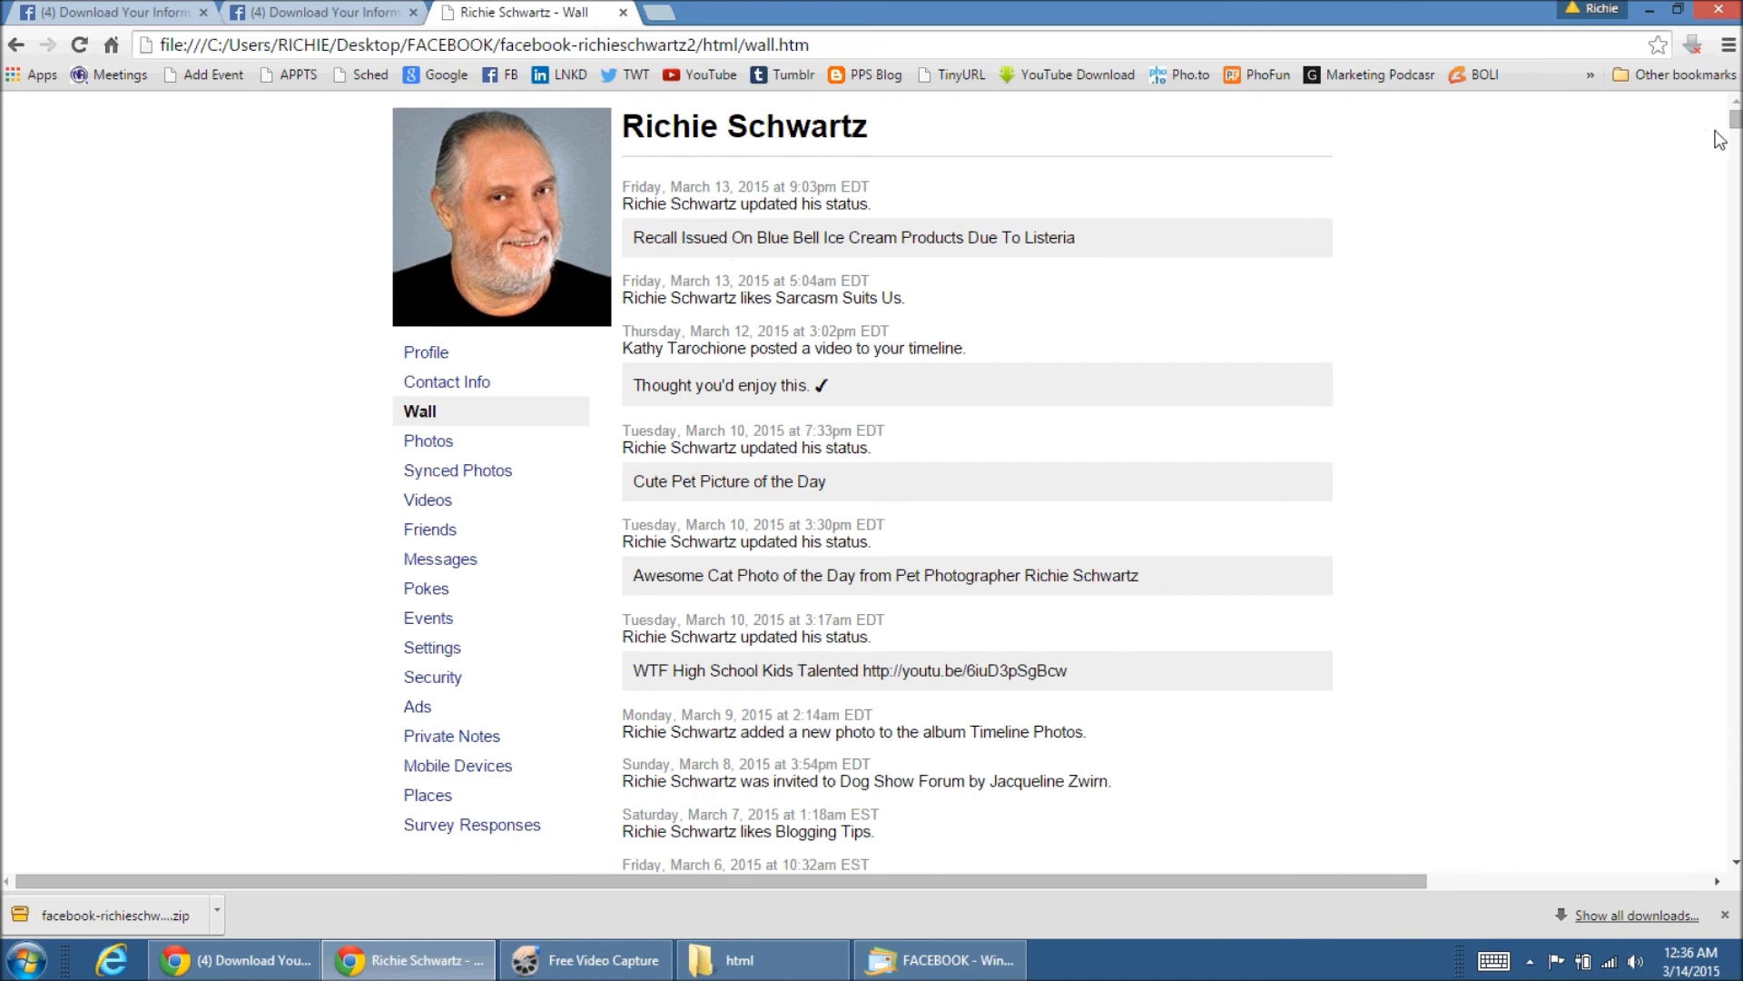
{"action": "left_click_drag", "start_coordinate": [1735, 127], "coordinate": [1735, 199]}
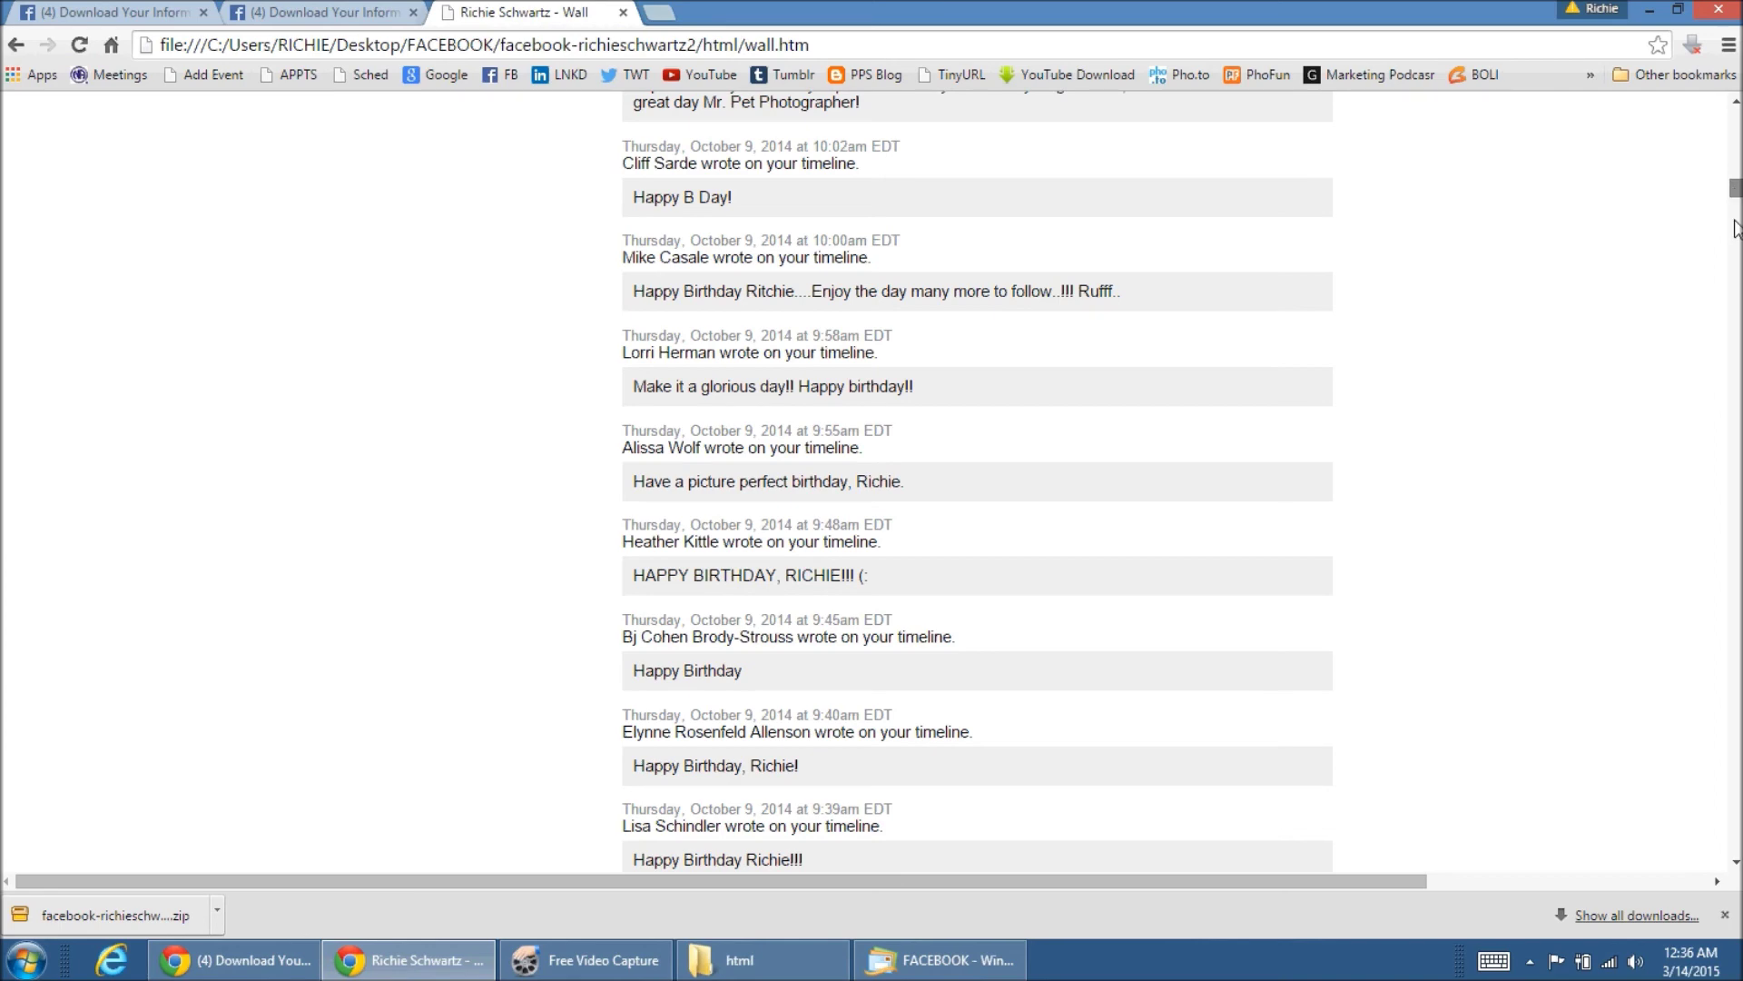
{"action": "left_click_drag", "start_coordinate": [1735, 191], "coordinate": [1736, 870]}
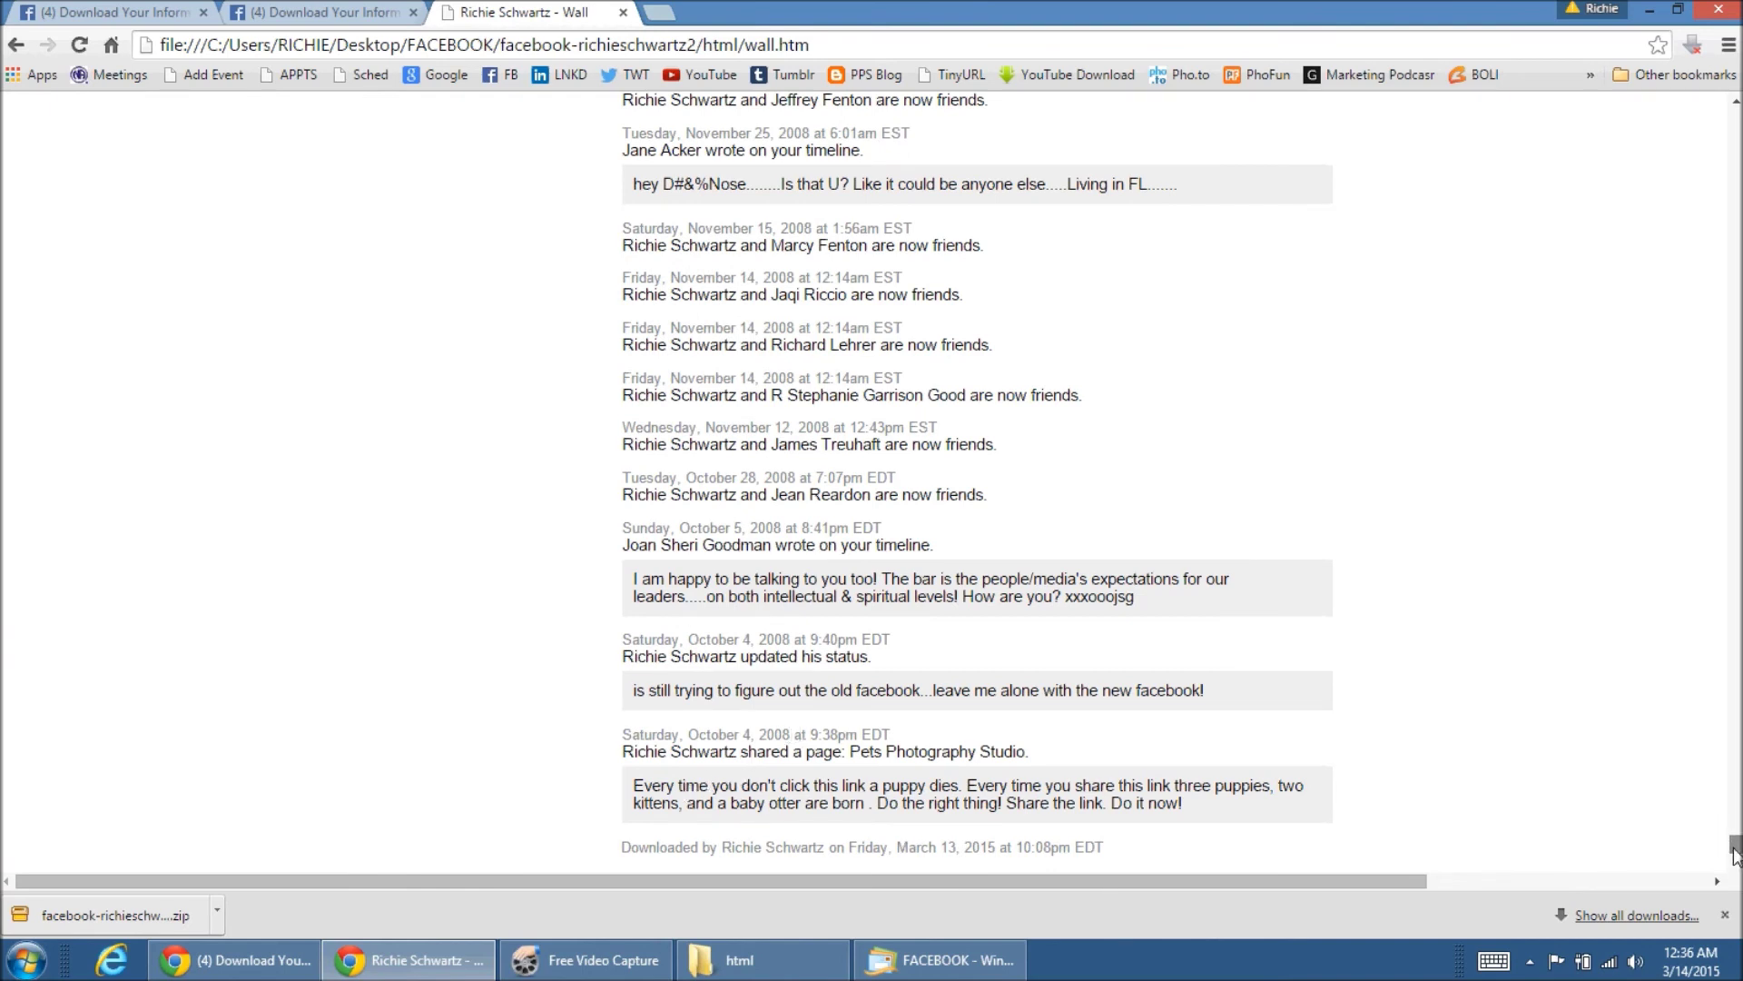
{"action": "left_click_drag", "start_coordinate": [1734, 854], "coordinate": [1734, 842]}
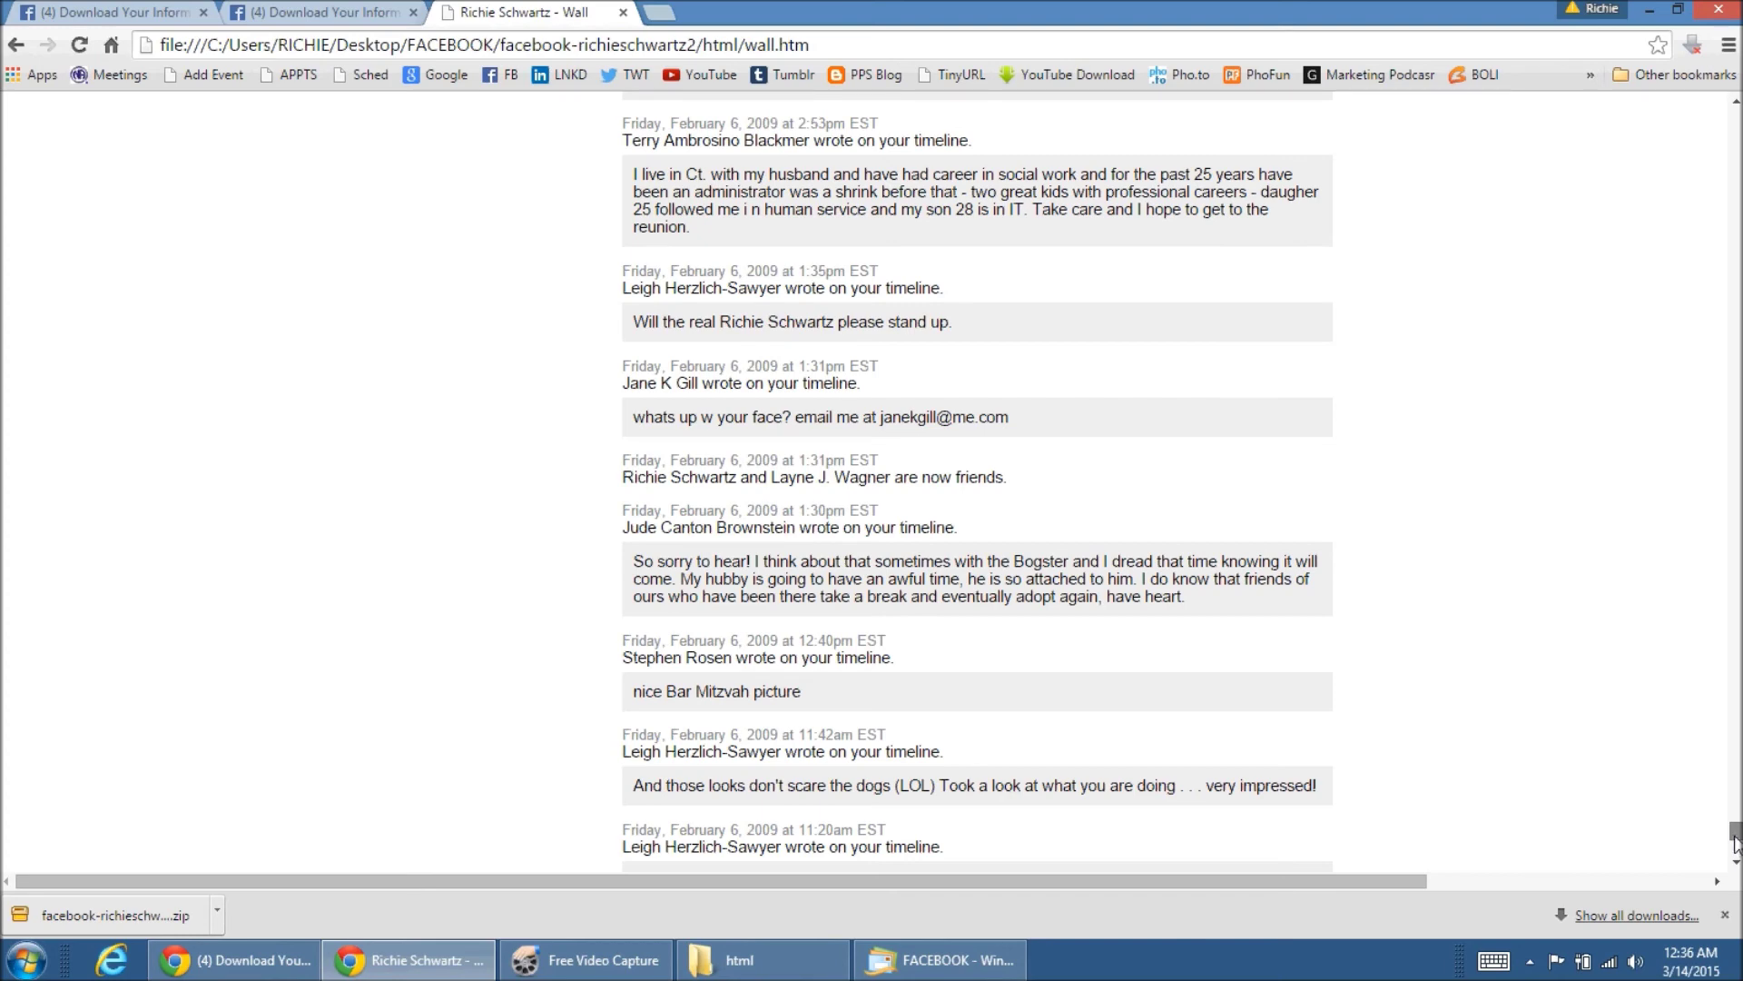
{"action": "left_click_drag", "start_coordinate": [1735, 842], "coordinate": [1735, 104]}
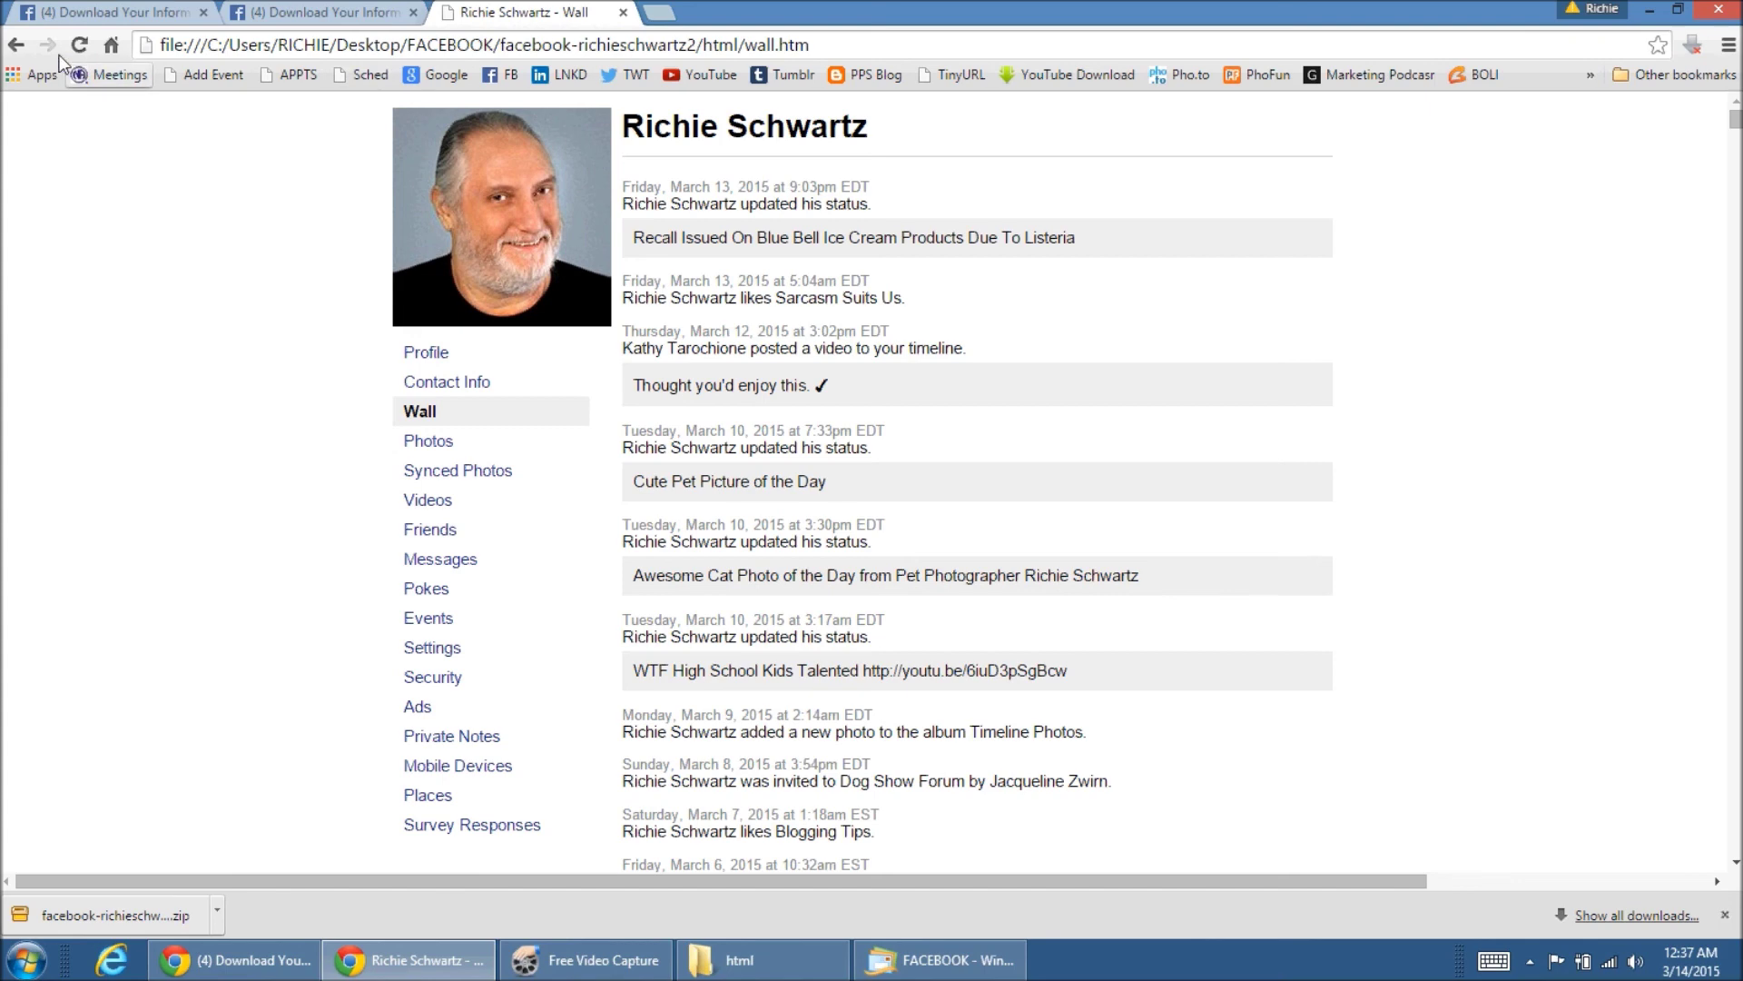
{"action": "left_click", "coordinate": [16, 46]}
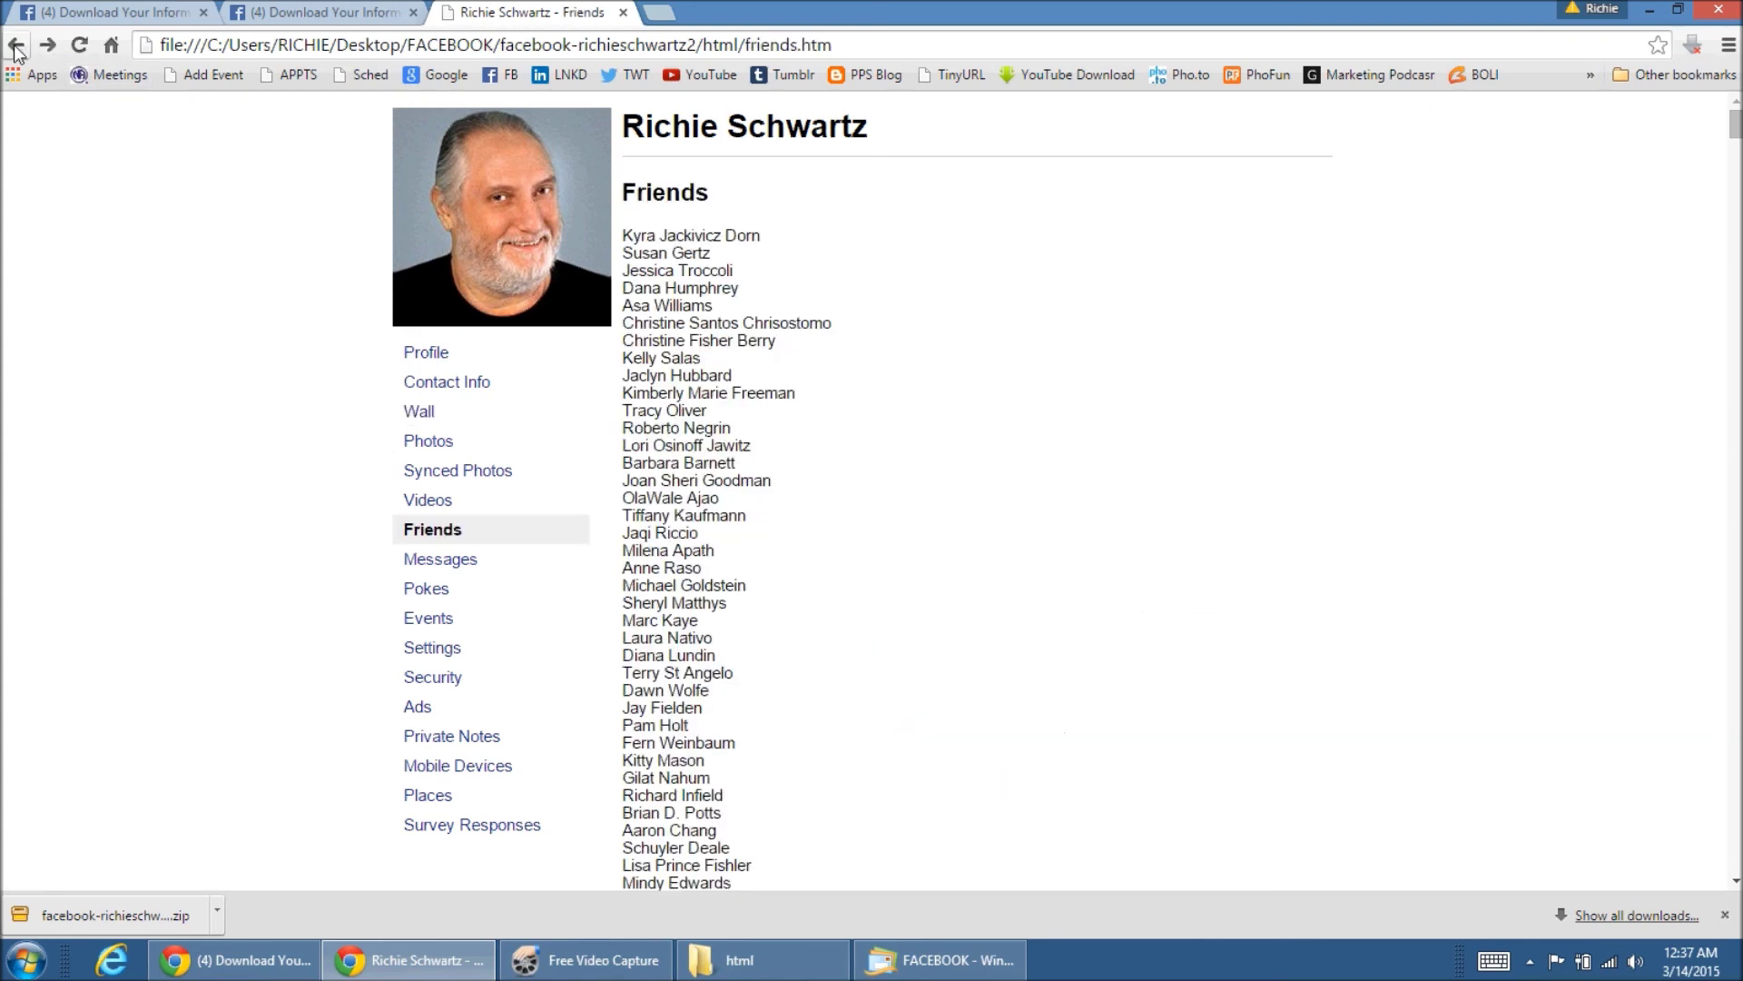
Step: Open the ads file from the html folder, read its Ads Topics and March 2015 clicked ads, then close it
{"action": "left_click", "coordinate": [690, 959]}
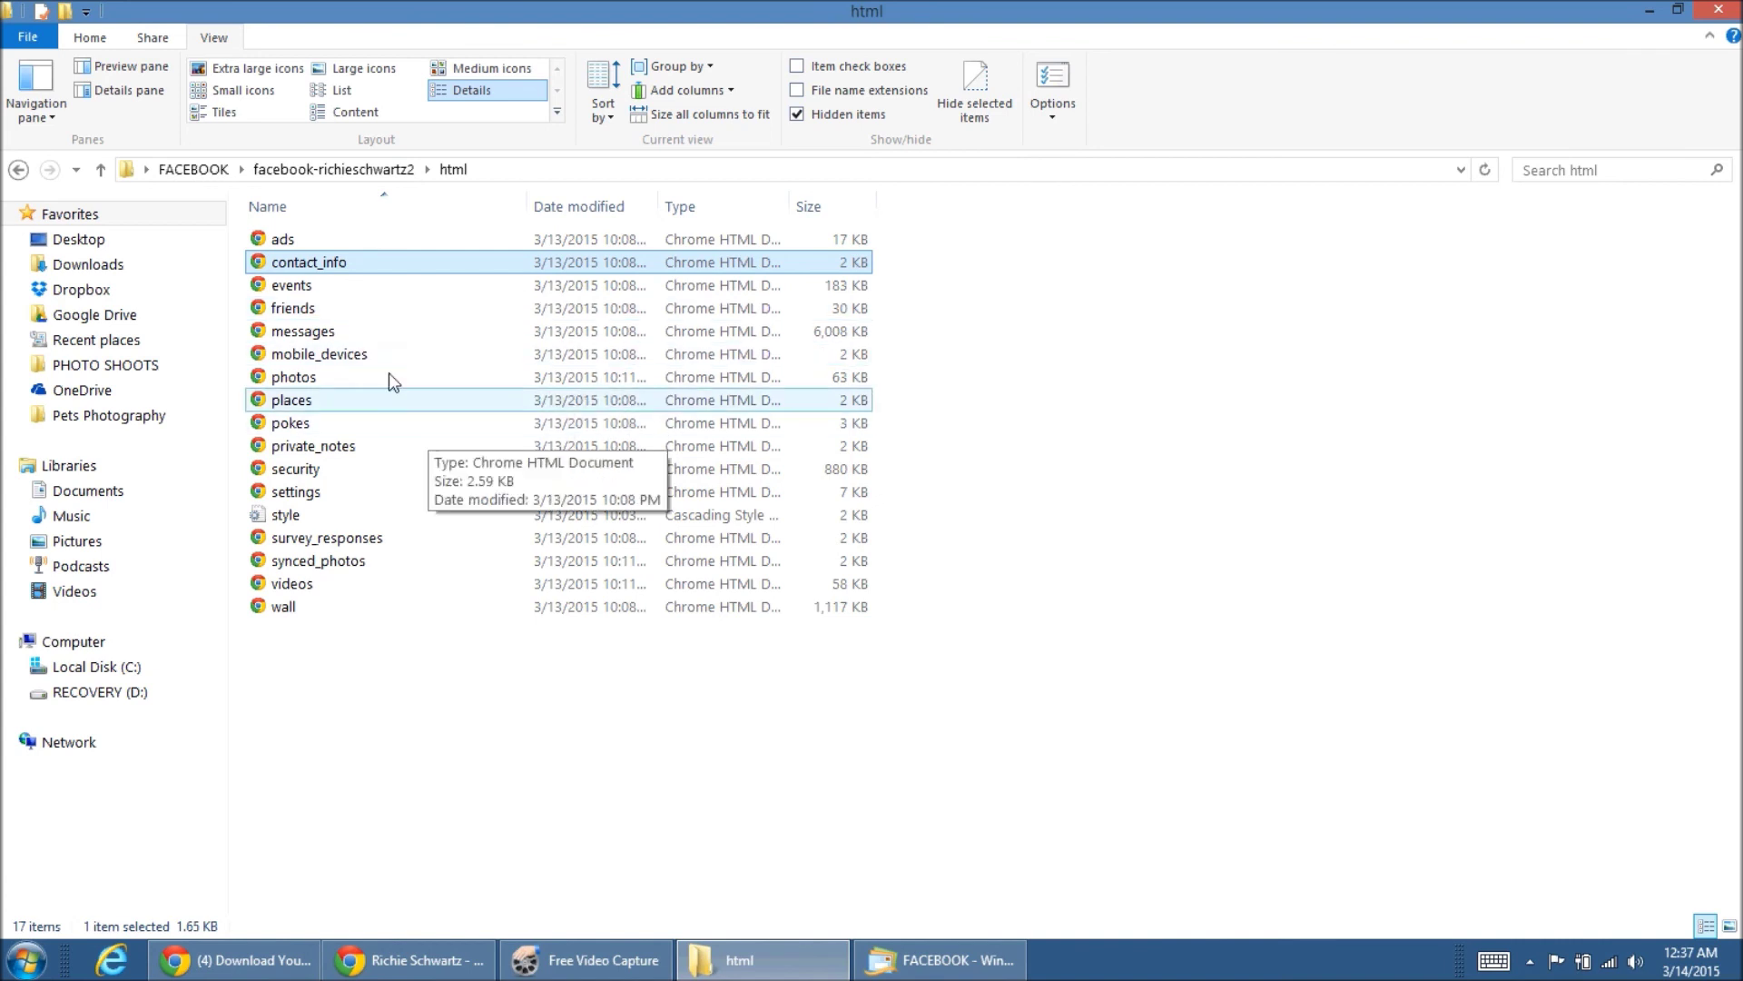
{"action": "double_click", "coordinate": [278, 242]}
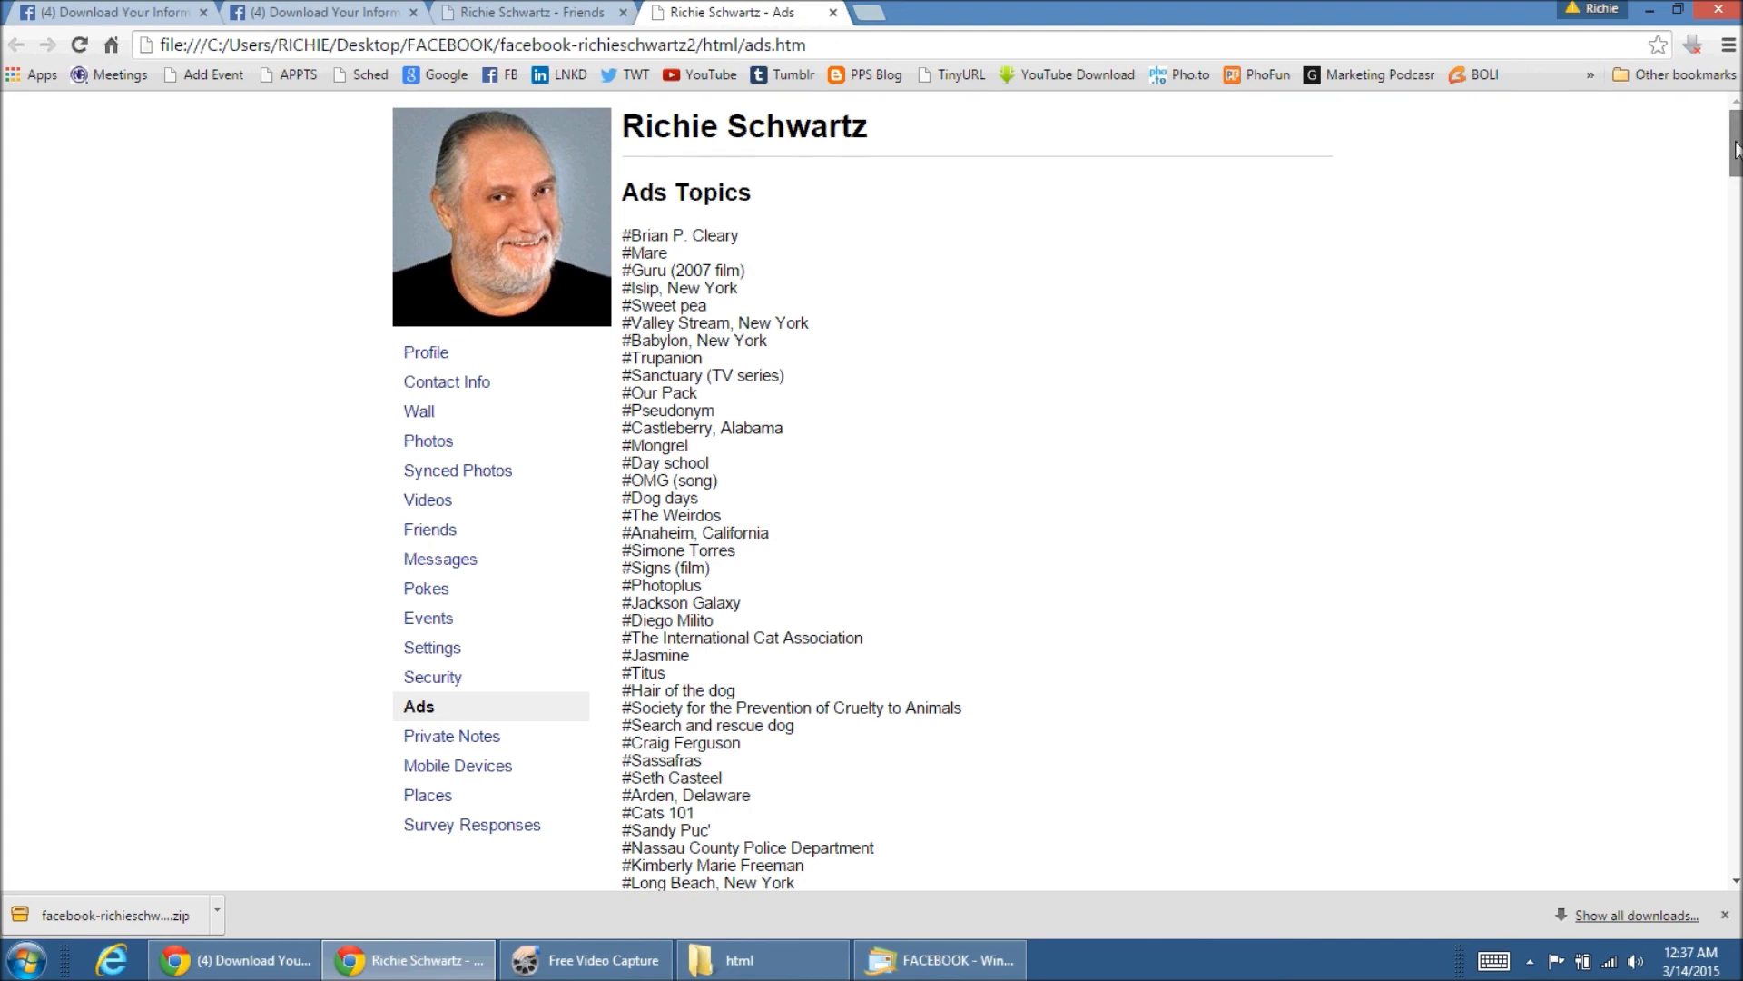
{"action": "left_click_drag", "start_coordinate": [1734, 150], "coordinate": [1735, 847]}
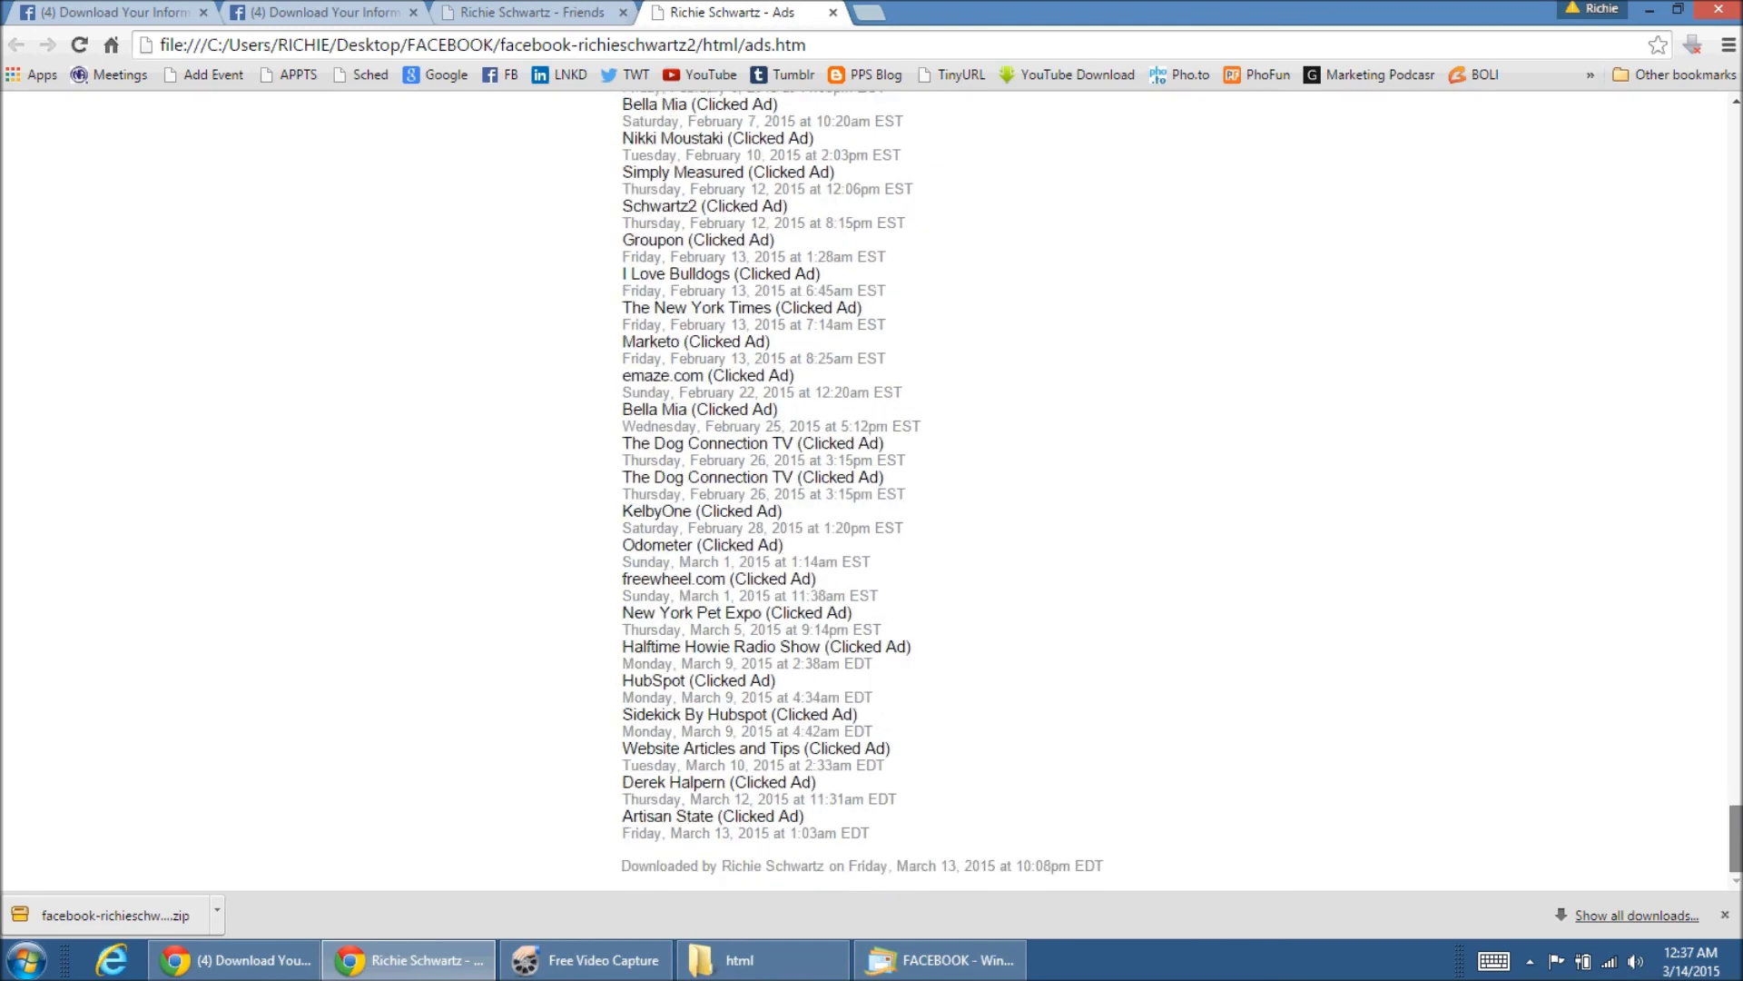
{"action": "left_click_drag", "start_coordinate": [1735, 847], "coordinate": [1735, 136]}
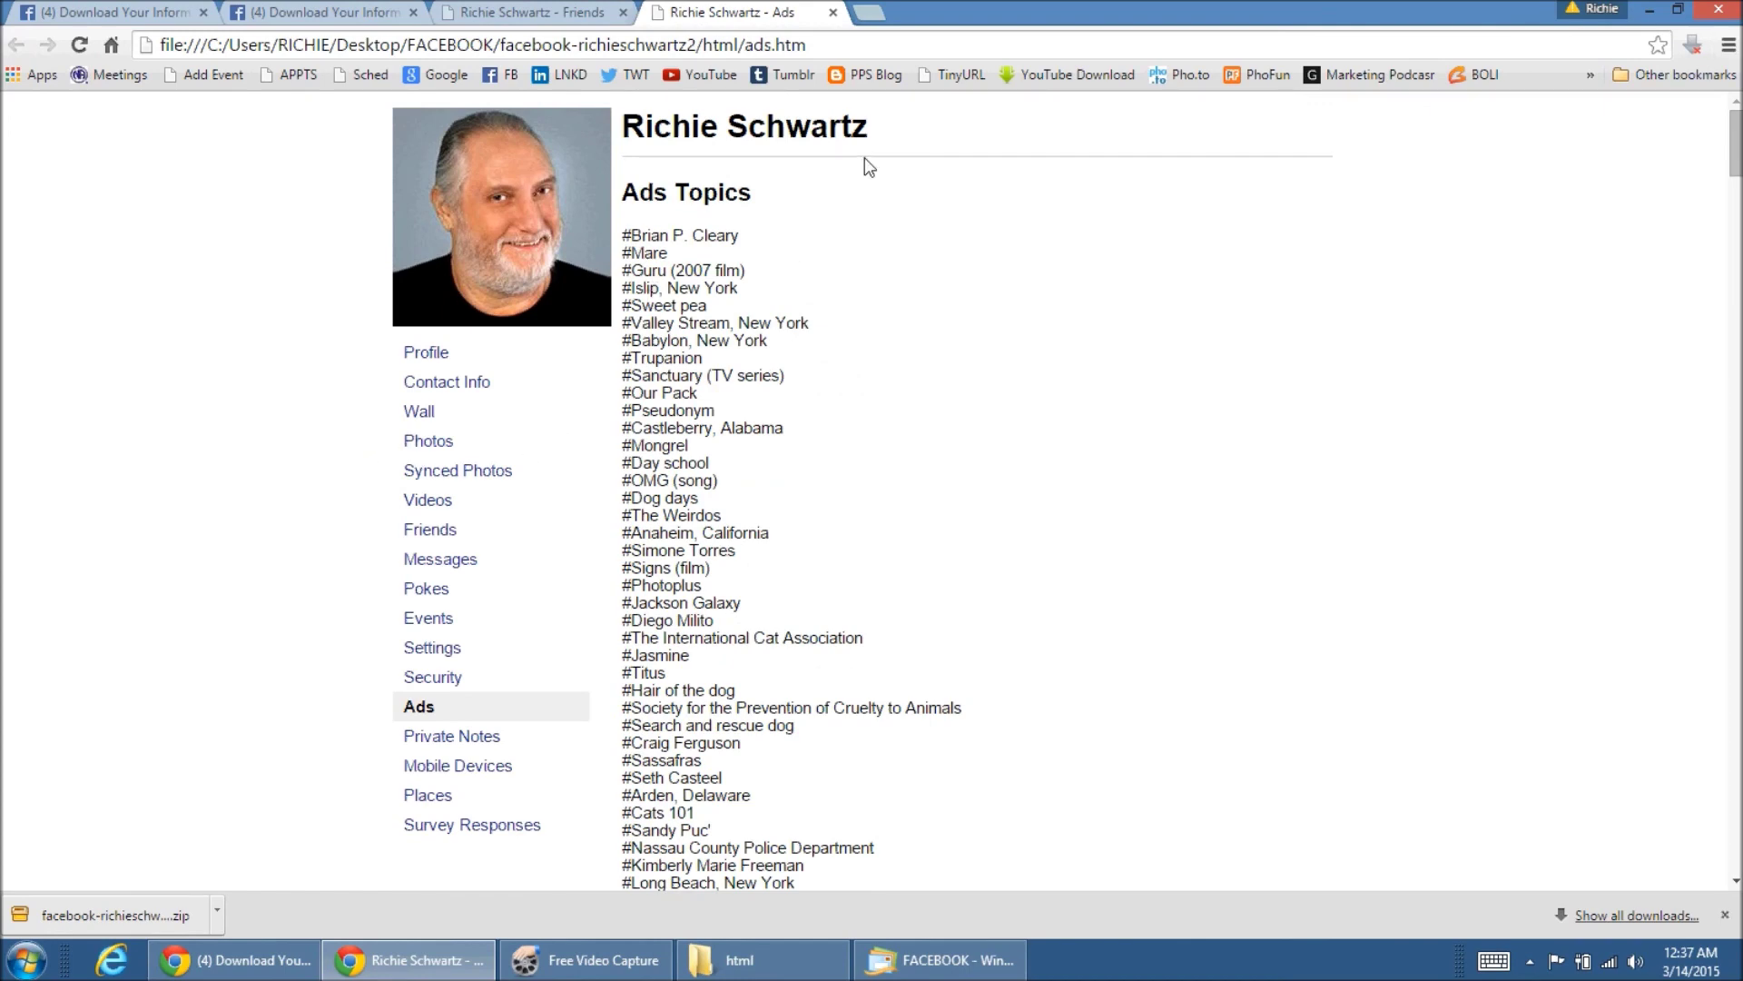
{"action": "left_click", "coordinate": [834, 13]}
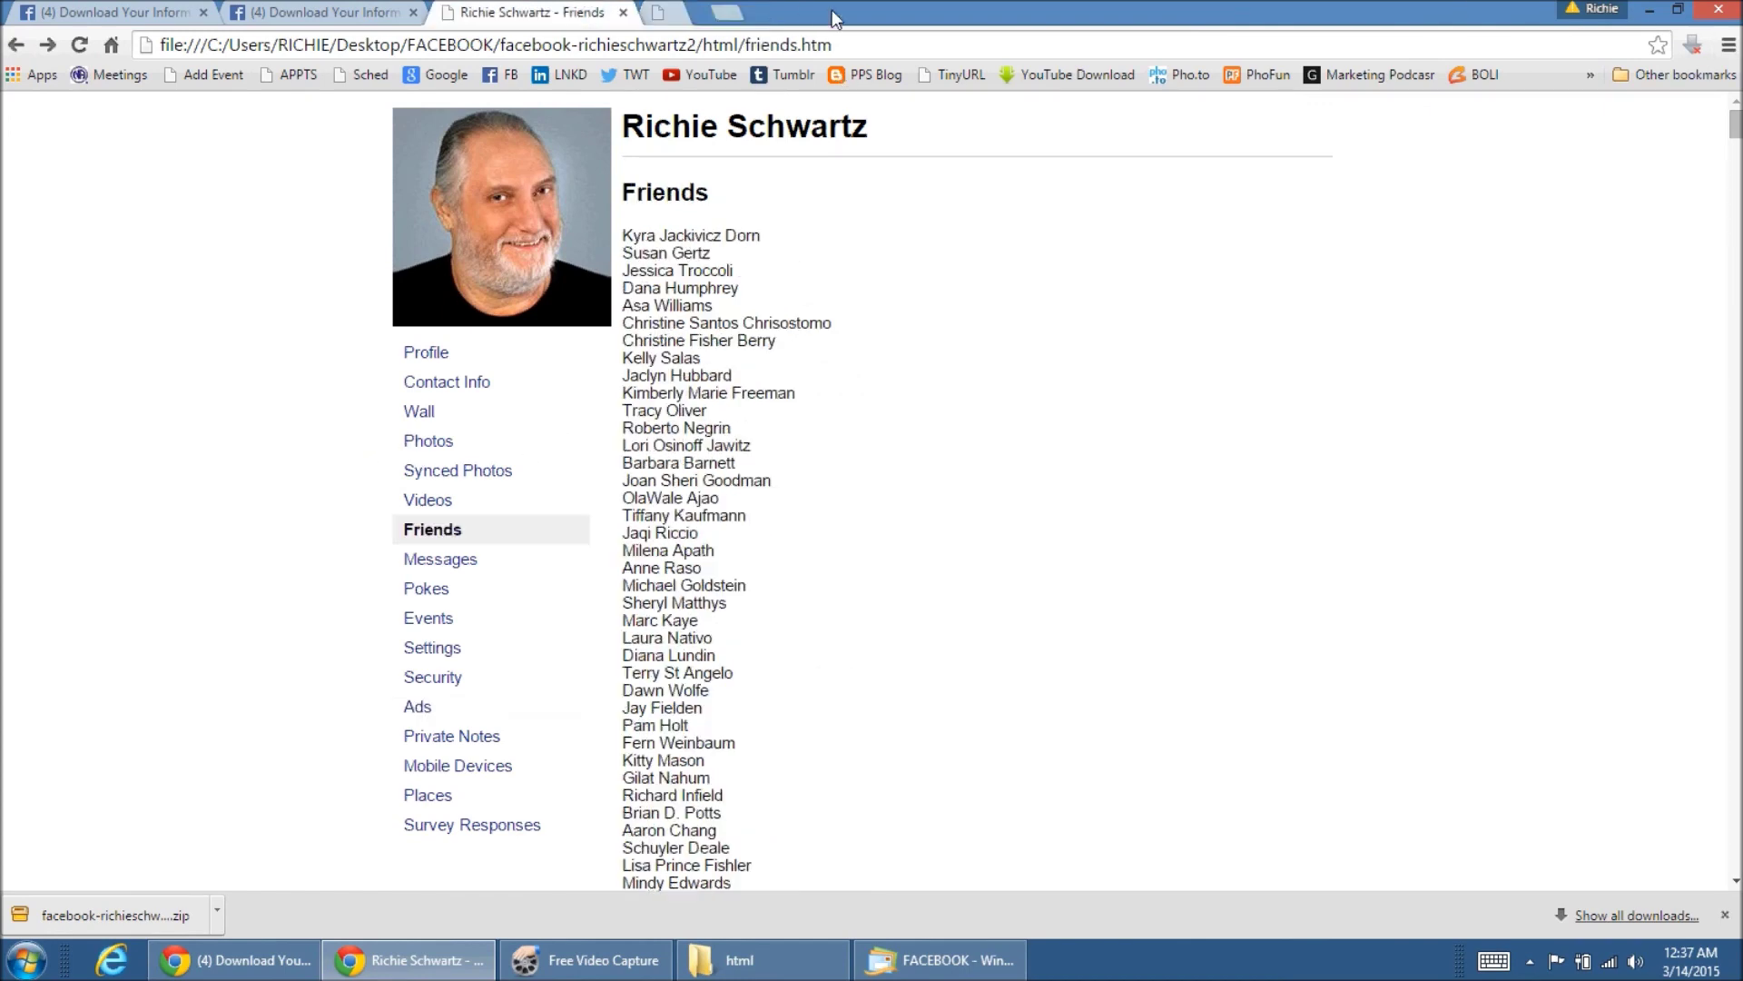
Step: Close the Friends and extra Download Your Information tabs, then open Social Media for Small Business 101 from Home
{"action": "left_click", "coordinate": [624, 12]}
{"action": "left_click", "coordinate": [414, 13]}
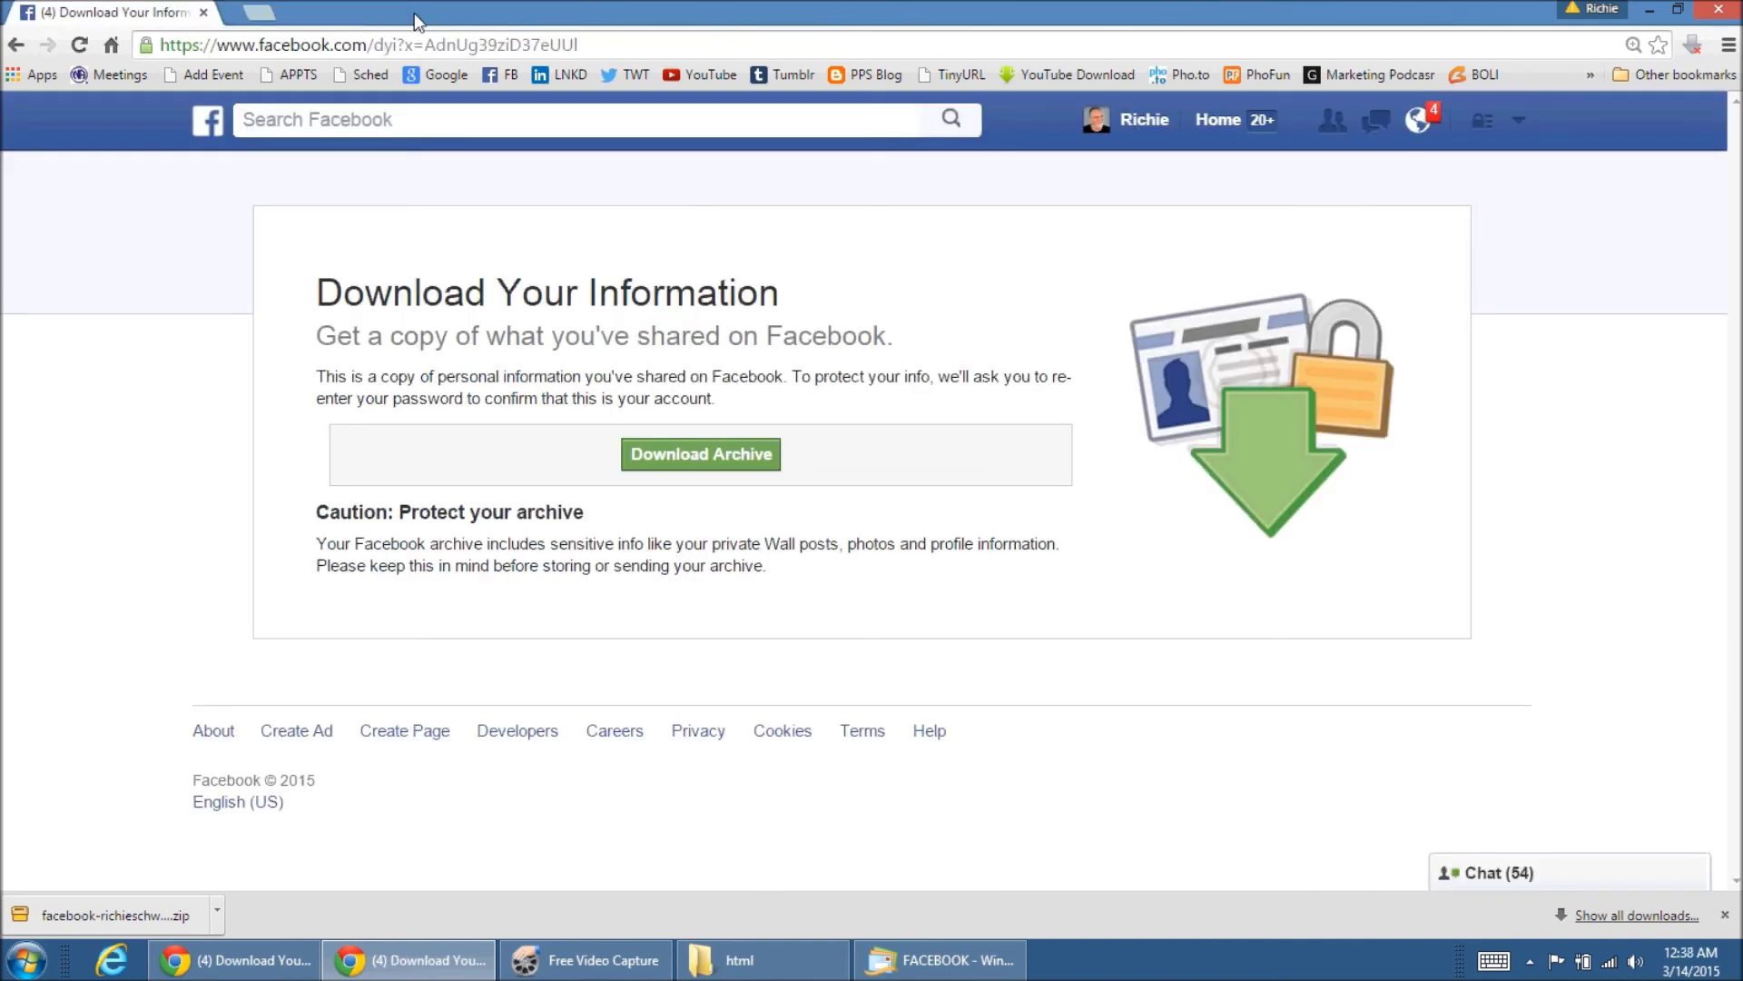
{"action": "left_click", "coordinate": [1217, 127]}
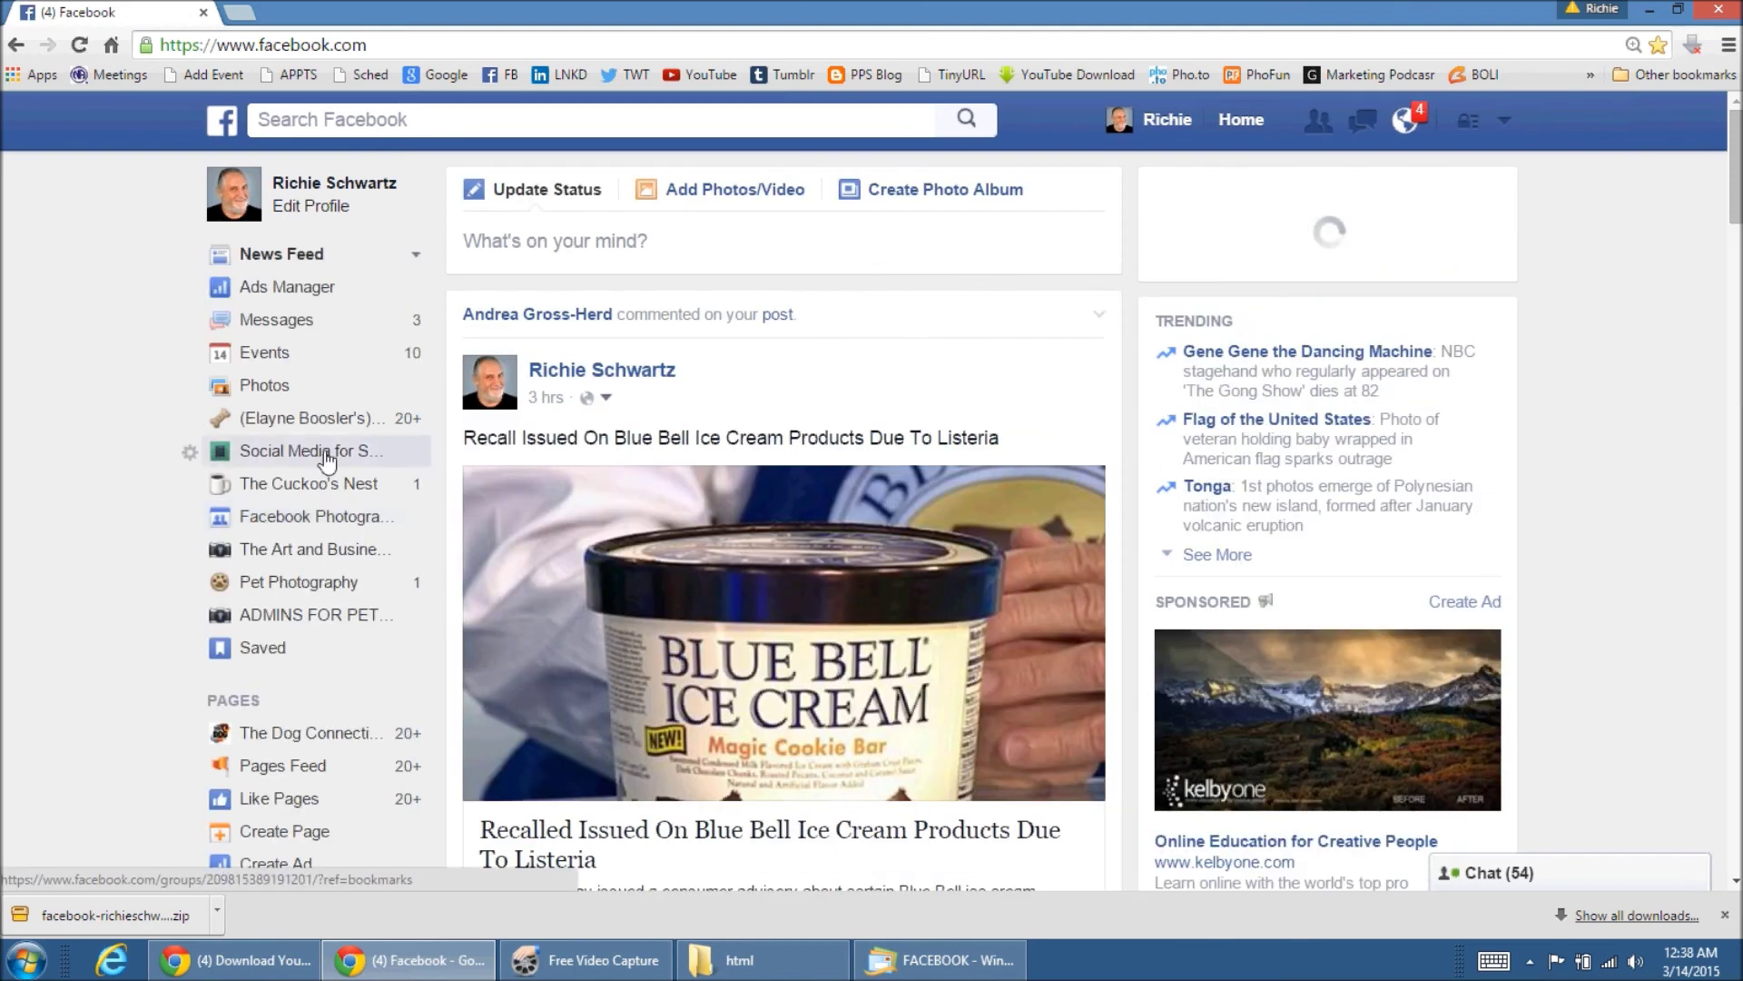
{"action": "left_click", "coordinate": [326, 454]}
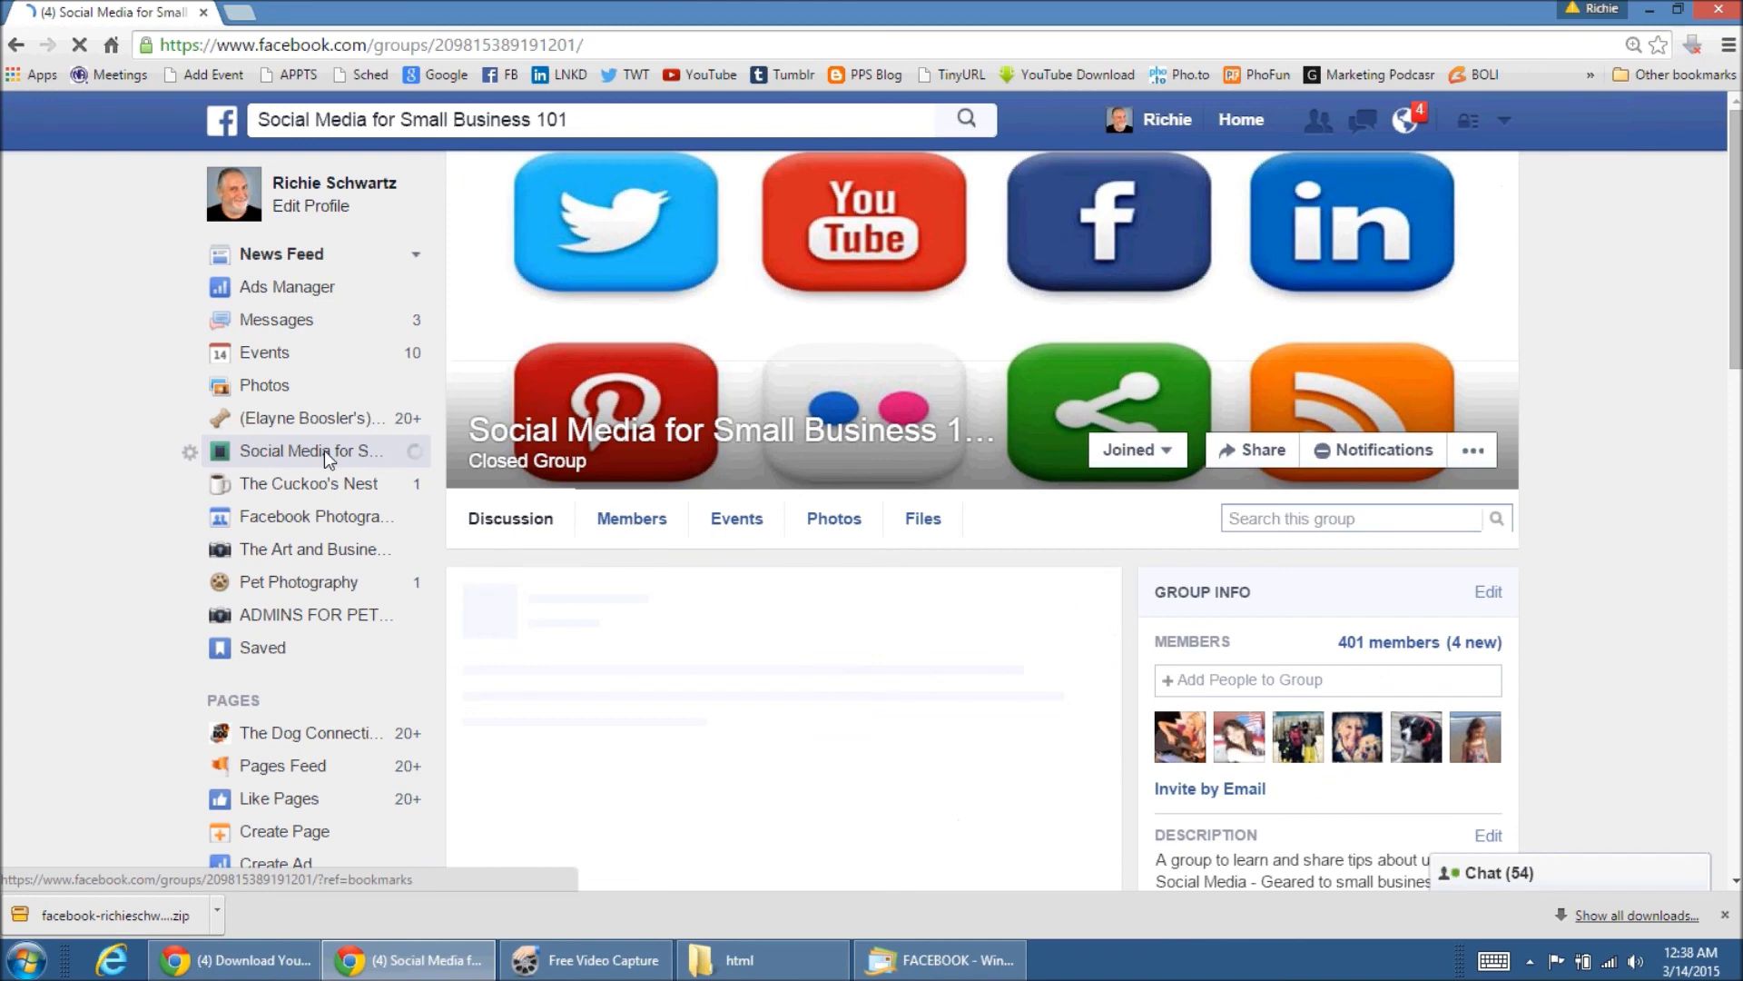